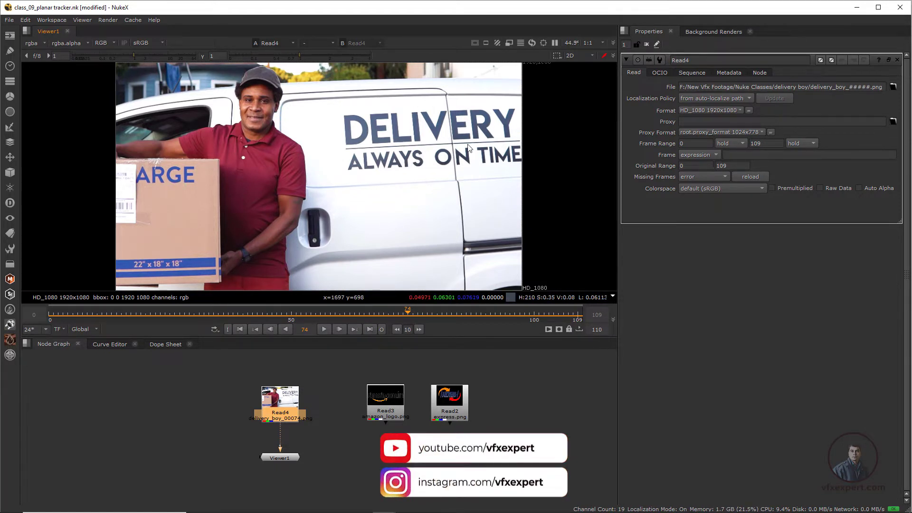
- Play the delivery footage from the first frame, then add a PlanarTracker node below the delivery boy read node
left_click(240, 330)
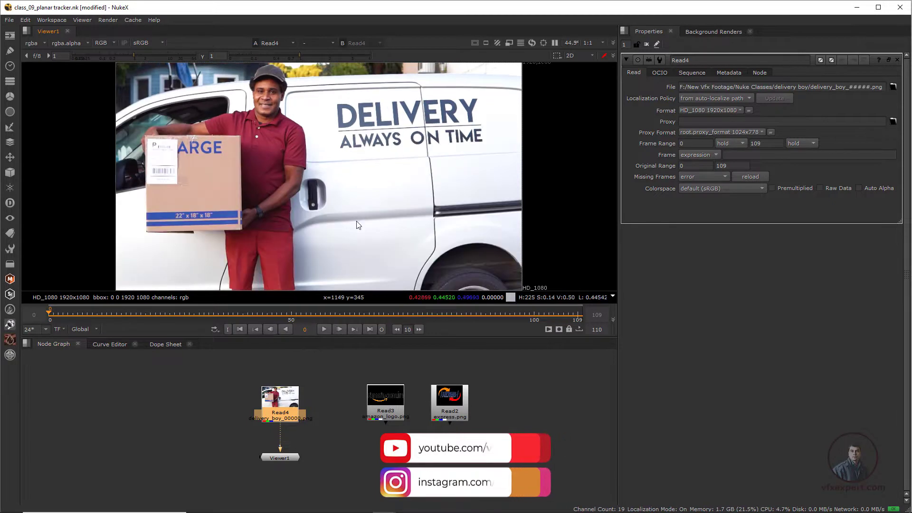
left_click(324, 329)
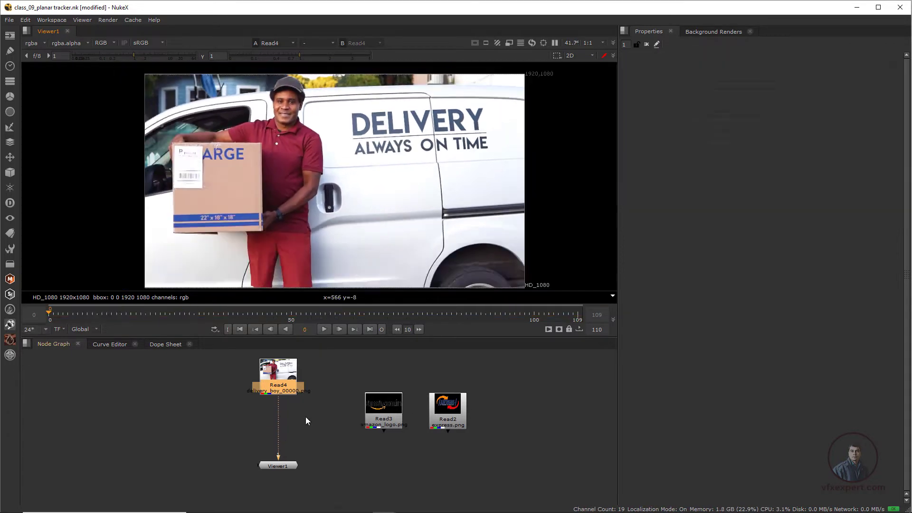
left_click(280, 379)
key("Tab")
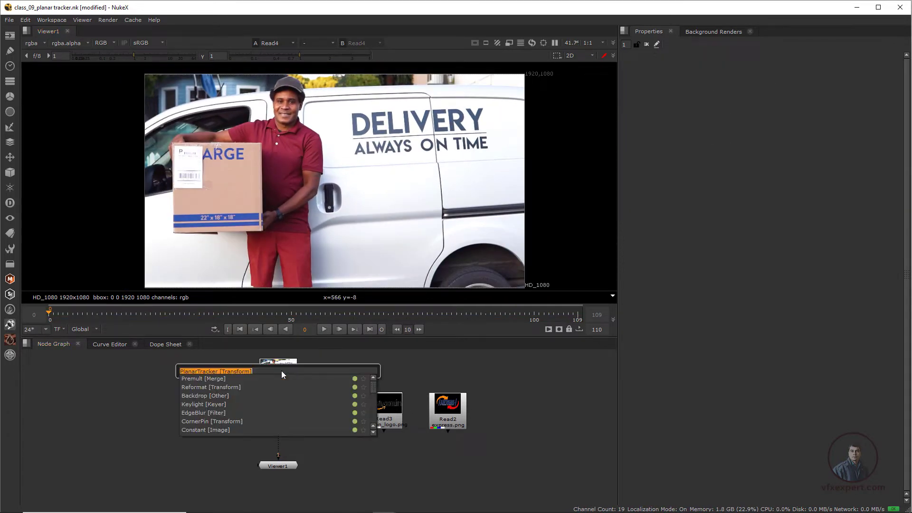
key("Return")
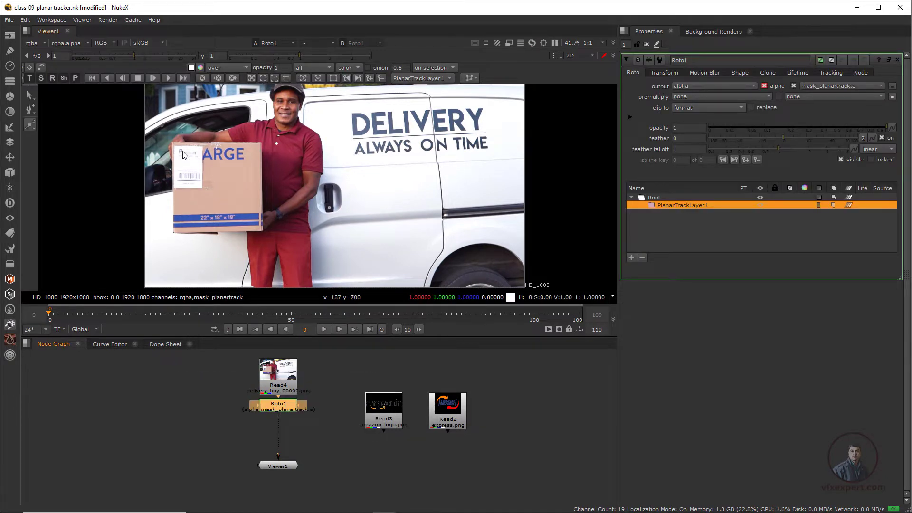
- Draw a rectangle shape in the planar track layer around the front face of the cardboard box
scroll(180, 152, "up", 1)
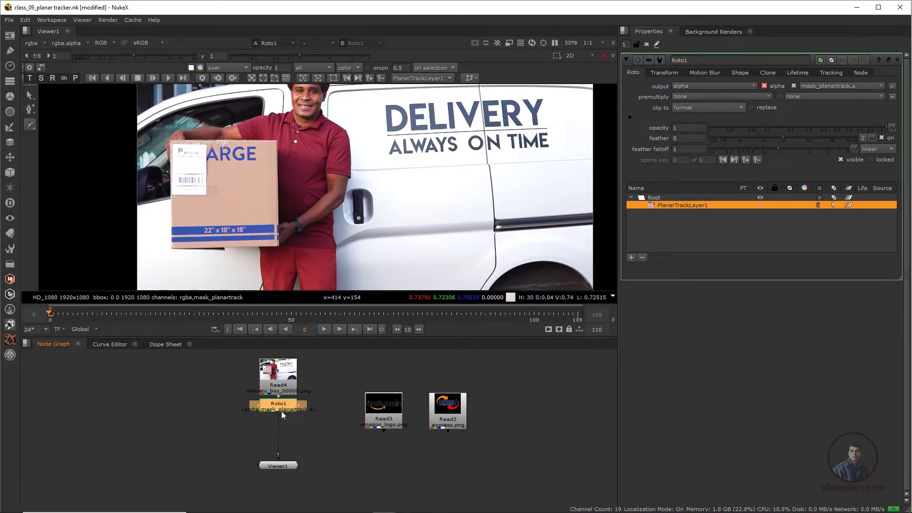
right_click(33, 125)
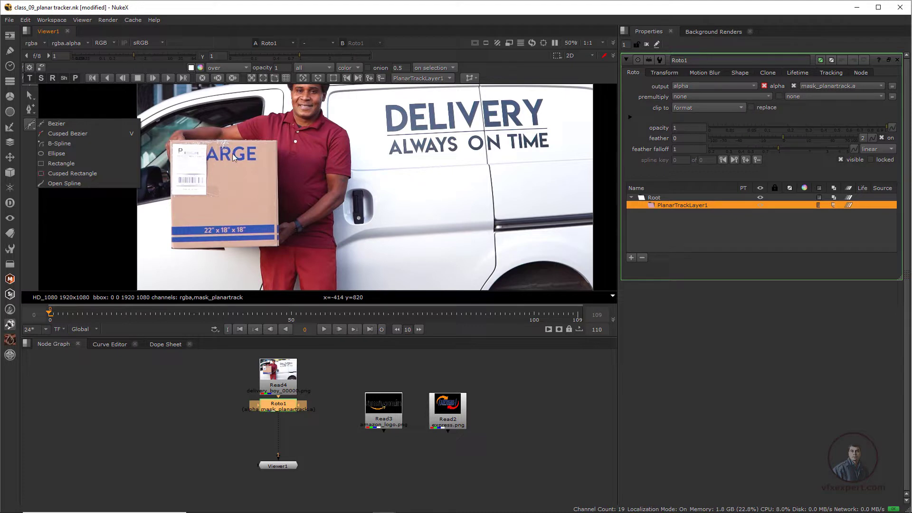
left_click(65, 164)
left_click_drag(173, 147, 273, 235)
scroll(266, 245, "up", 3)
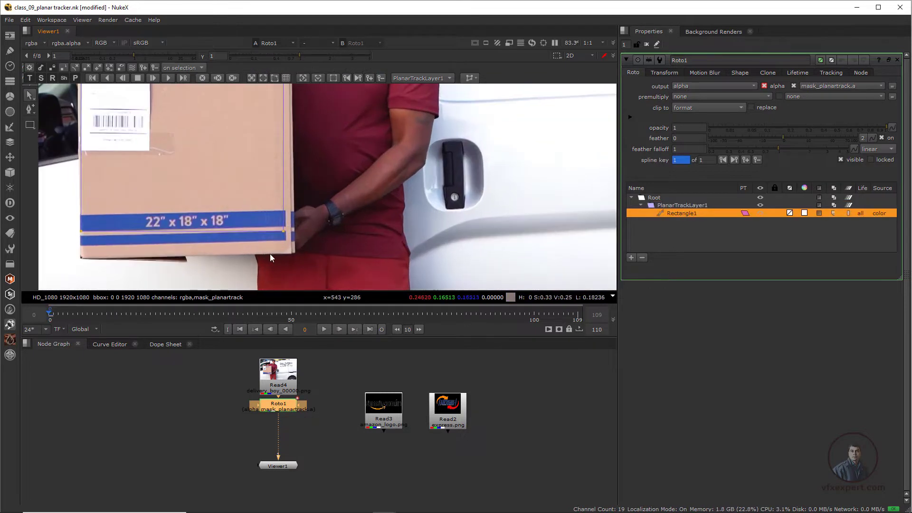
- Track the rectangle shape forward through the whole clip
scroll(304, 161, "down", 2)
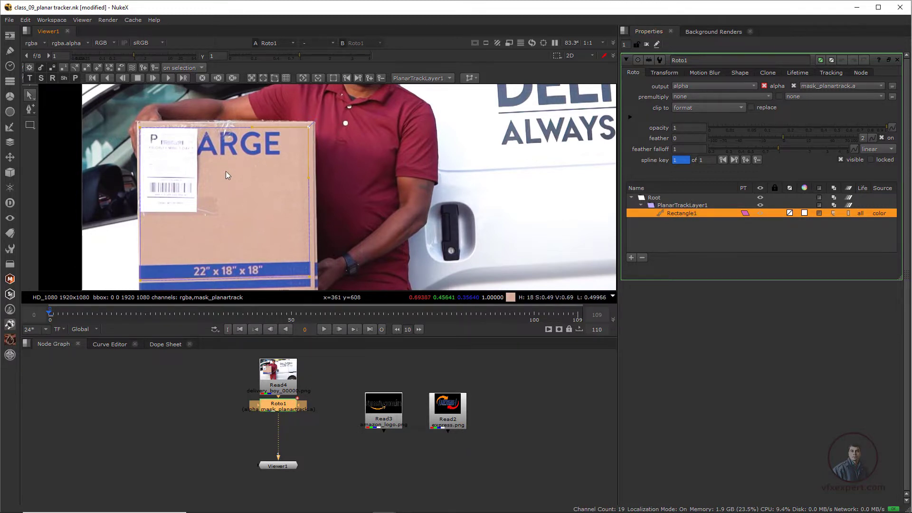
left_click(169, 78)
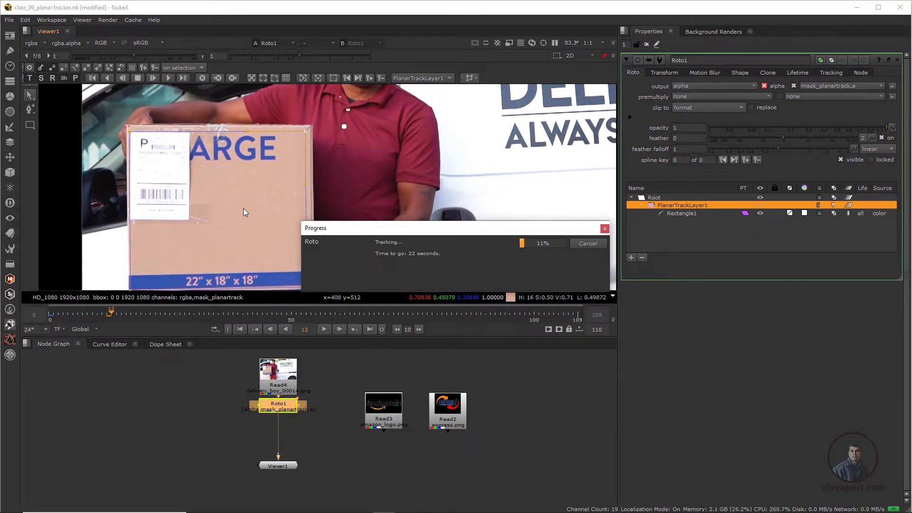
scroll(253, 220, "down", 2)
middle_click_drag(266, 238, 230, 170)
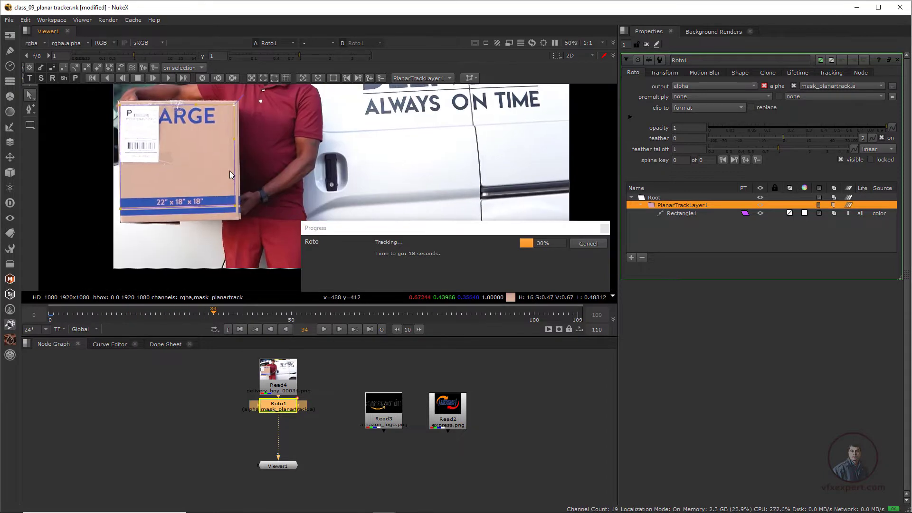
scroll(230, 170, "down", 1)
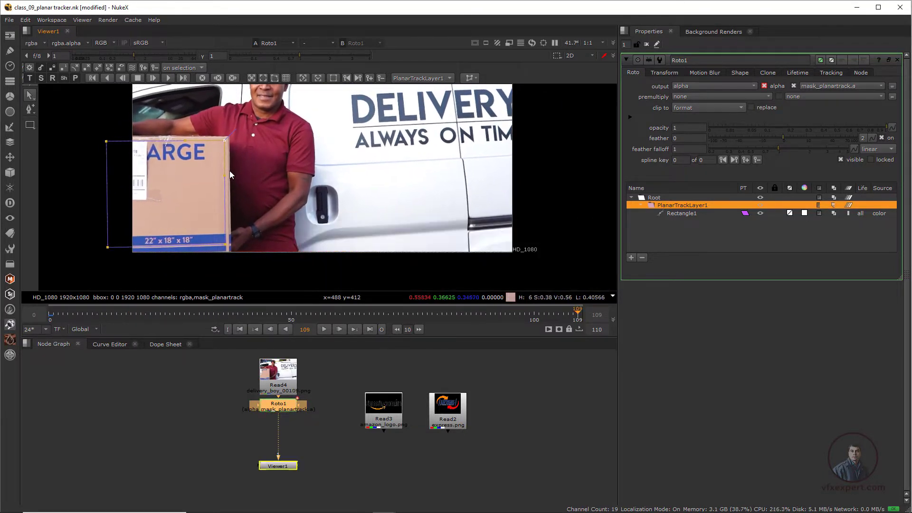
- Play back the clip from the start to review the tracked shape
left_click(237, 330)
left_click(324, 330)
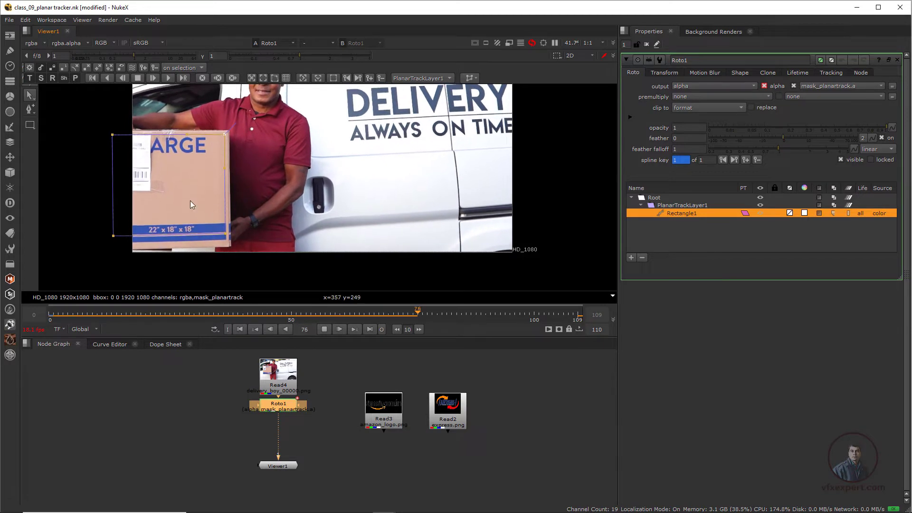
left_click(324, 329)
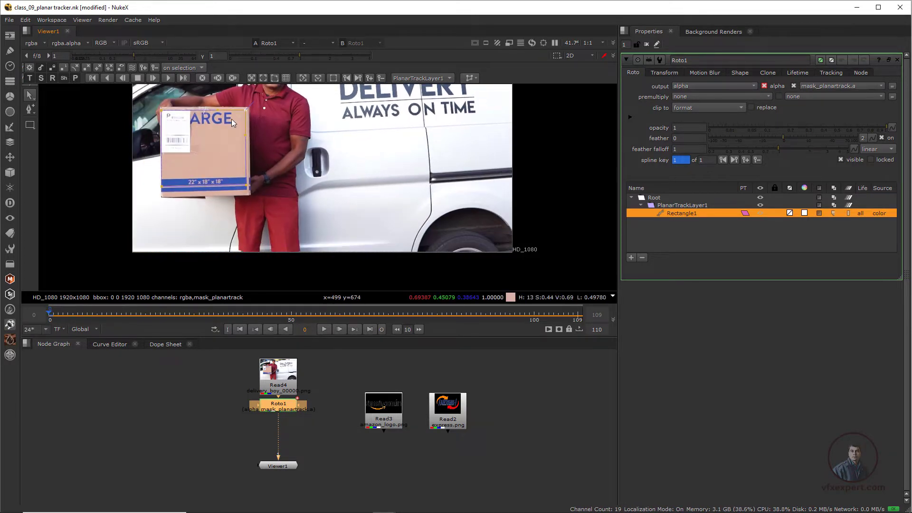
- Scrub through the tracked frames and return to the tracker's reference frame
scroll(295, 206, "up", 3)
middle_click_drag(295, 204, 305, 240)
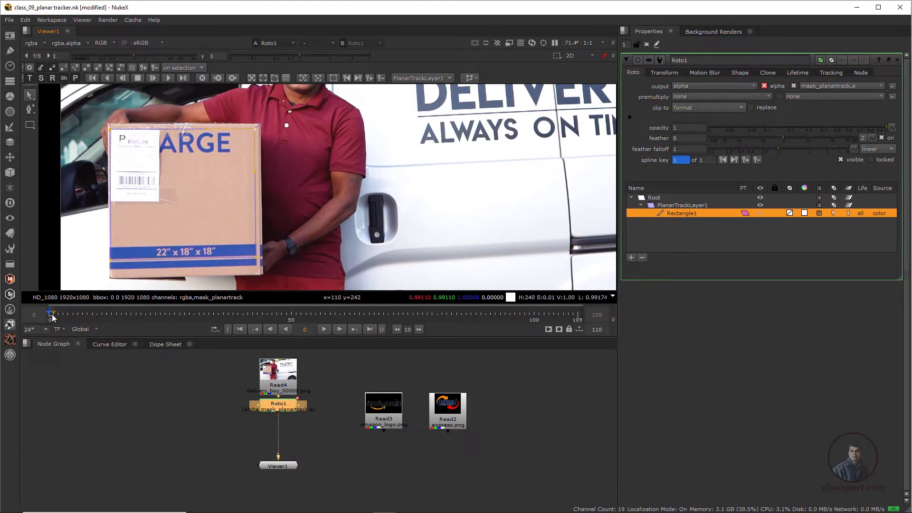
left_click(318, 78)
left_click_drag(133, 314, 203, 315)
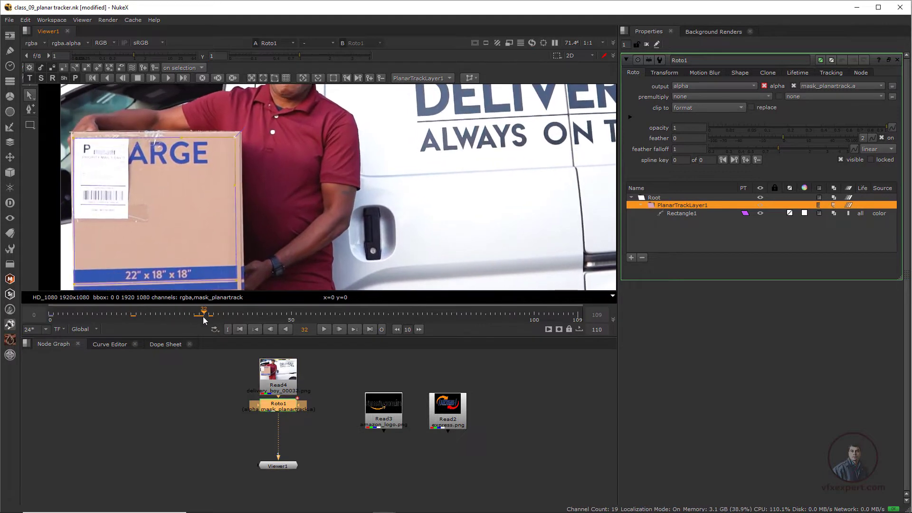
left_click(304, 79)
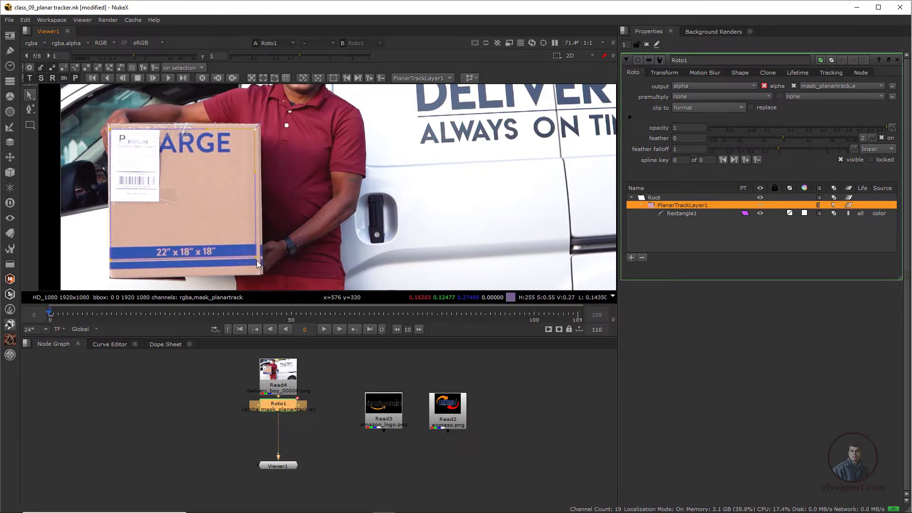
- Display the planar surface, enable plane correction, and align its lower-right corner with the box's corner
left_click(264, 80)
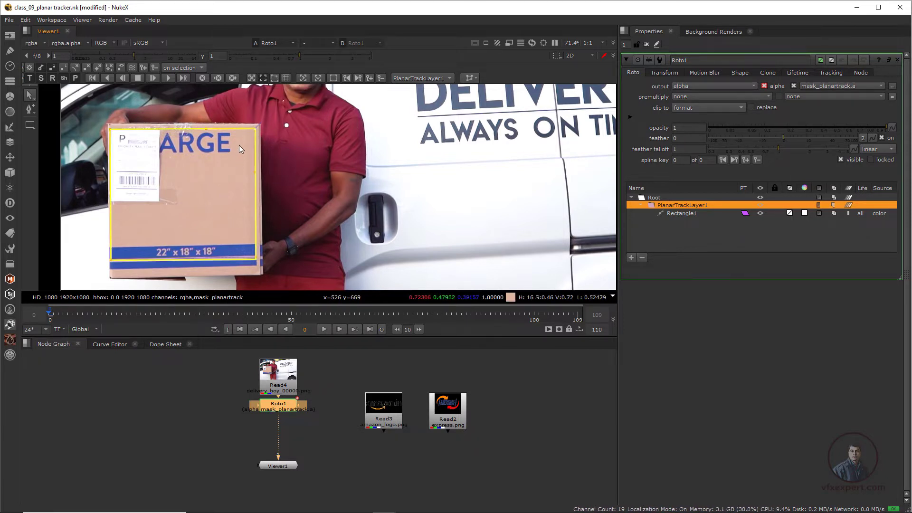
left_click(275, 79)
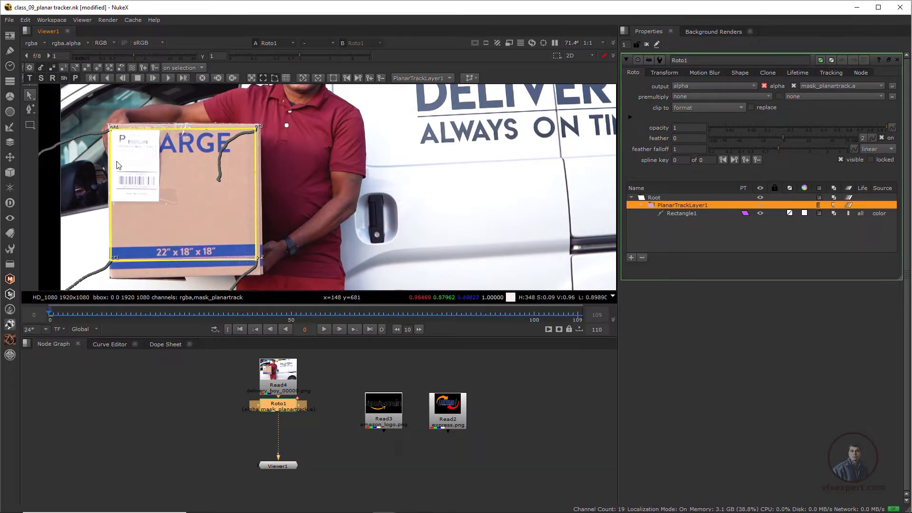
scroll(126, 166, "up", 2)
middle_click_drag(149, 179, 233, 170)
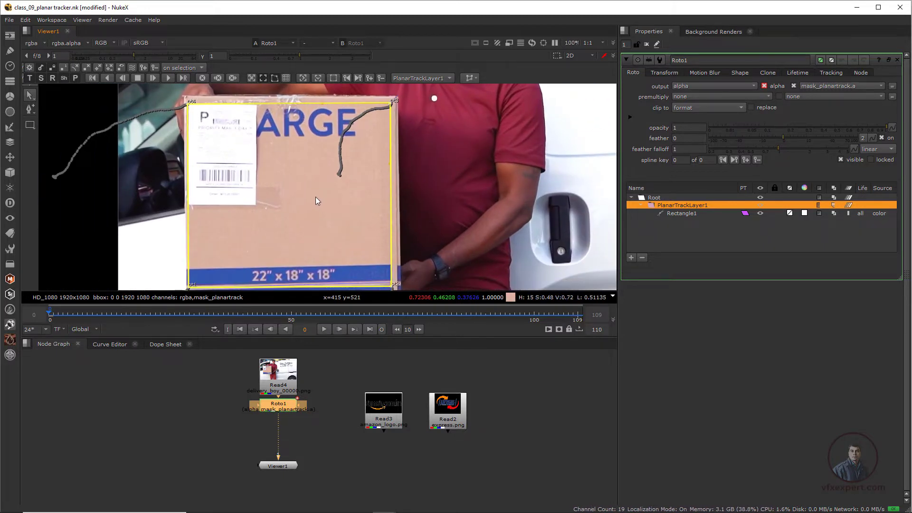
scroll(315, 200, "down", 1)
middle_click_drag(315, 200, 332, 202)
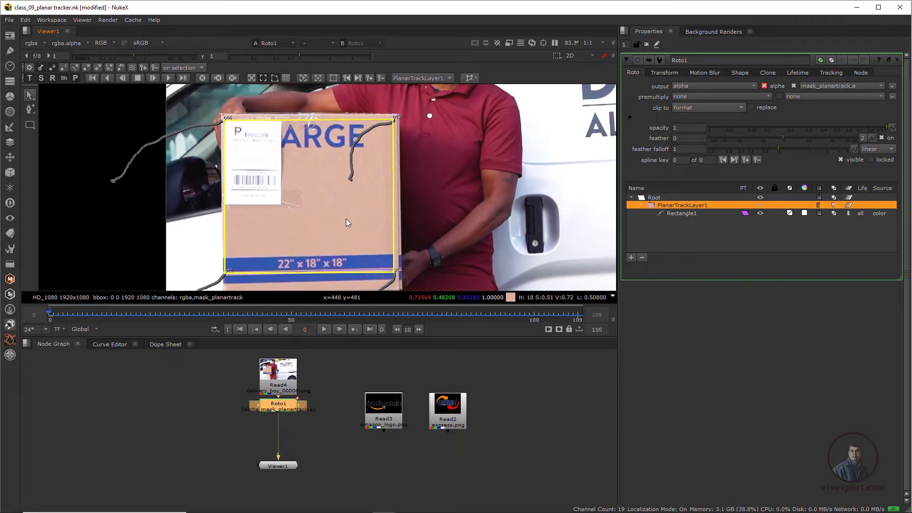
left_click_drag(394, 275, 397, 271)
scroll(380, 272, "up", 5)
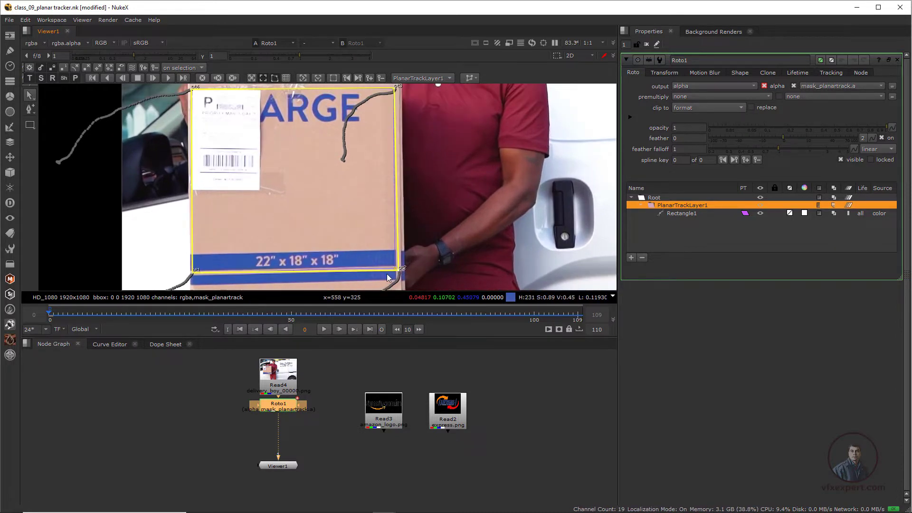
scroll(208, 227, "down", 2)
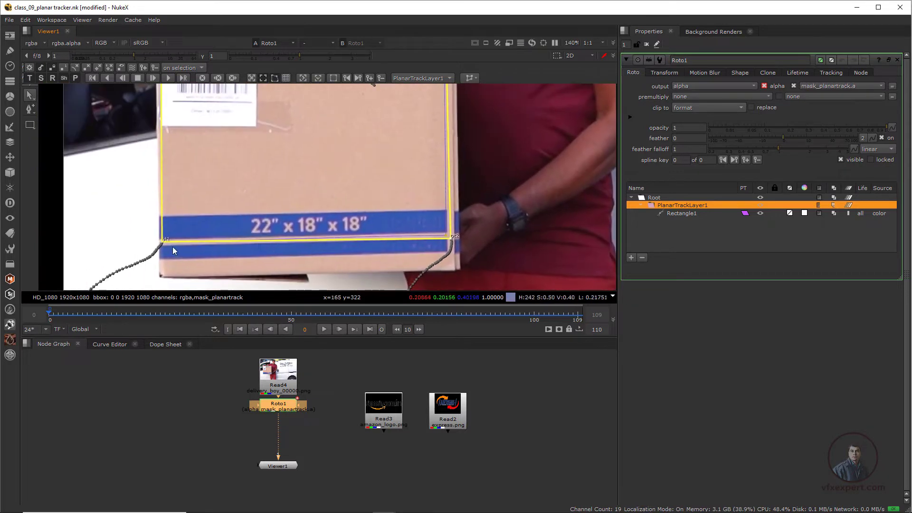
- Align the planar surface's lower-left and upper-left corners with the box's front corners
left_click_drag(162, 241, 162, 246)
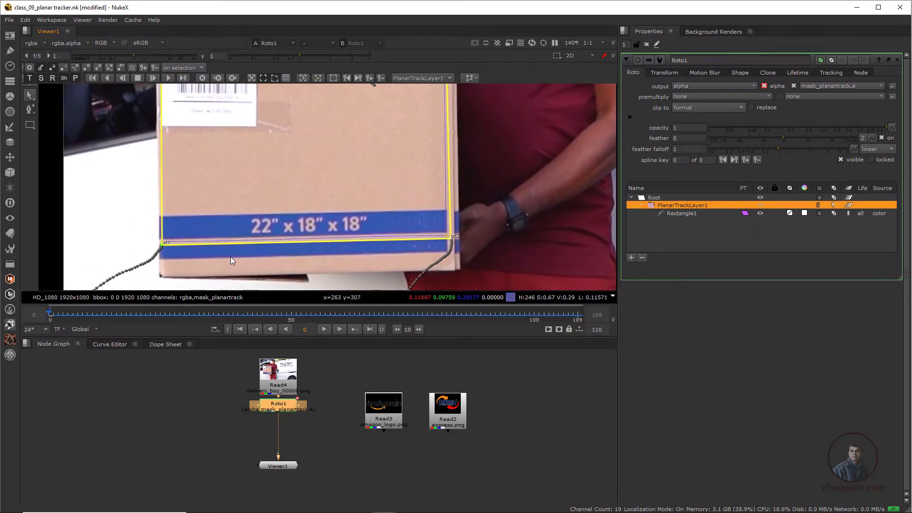
scroll(284, 233, "down", 2)
middle_click_drag(319, 174, 314, 232)
scroll(313, 233, "down", 1)
middle_click_drag(223, 175, 261, 176)
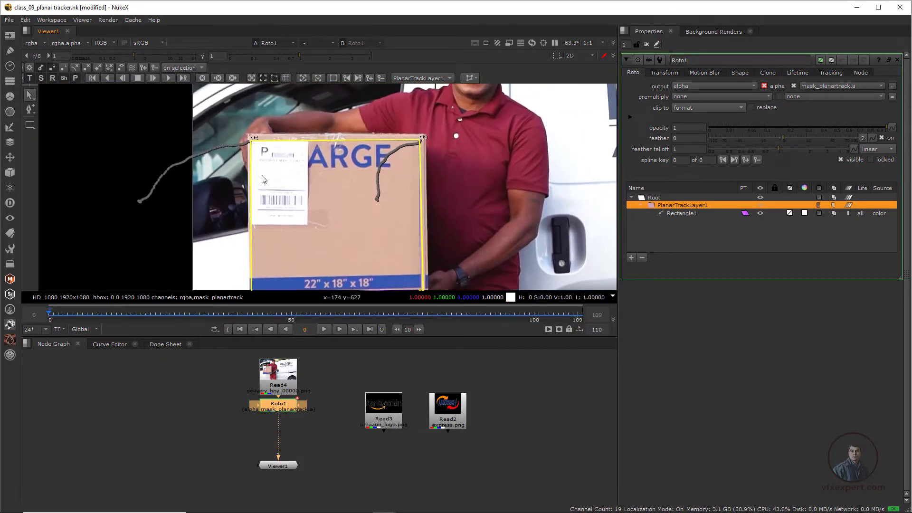
scroll(260, 175, "up", 2)
left_click_drag(247, 125, 247, 130)
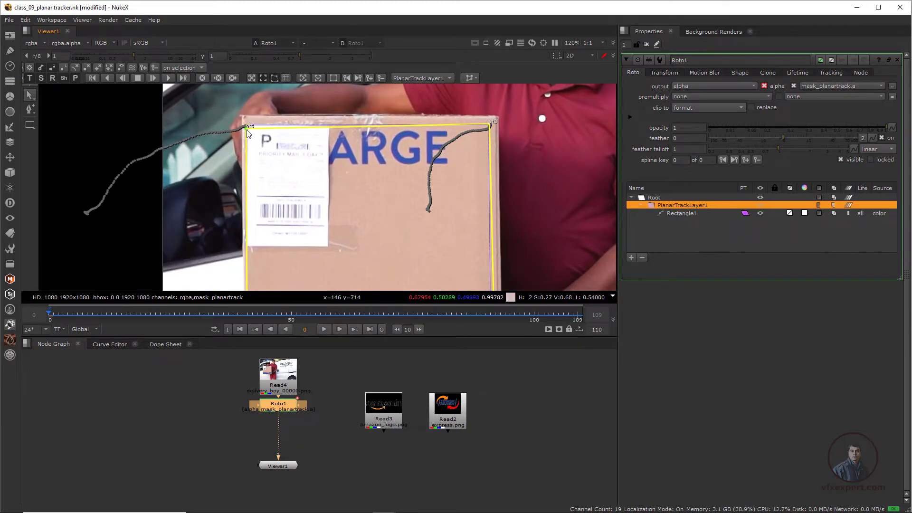
scroll(309, 190, "down", 5)
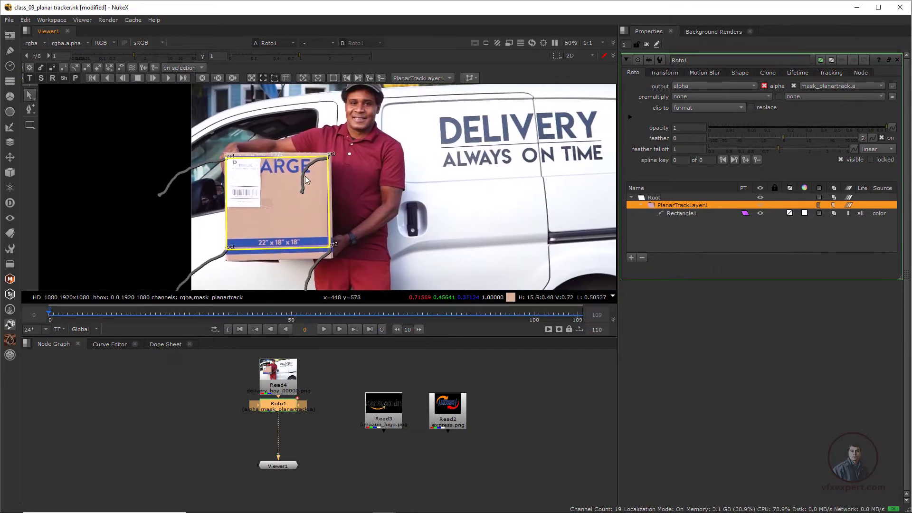
- Show the planar grid and nudge the surface's upper-right corner onto the box's corner
left_click(275, 79)
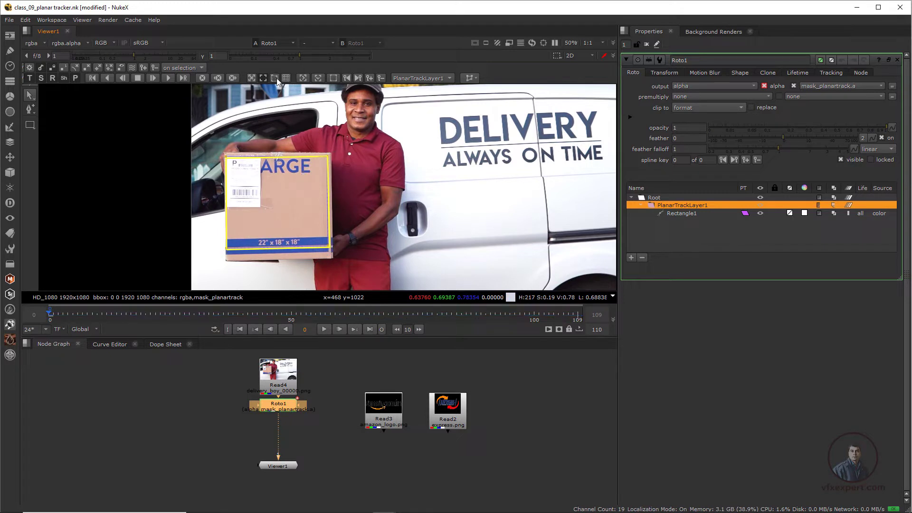
left_click(287, 78)
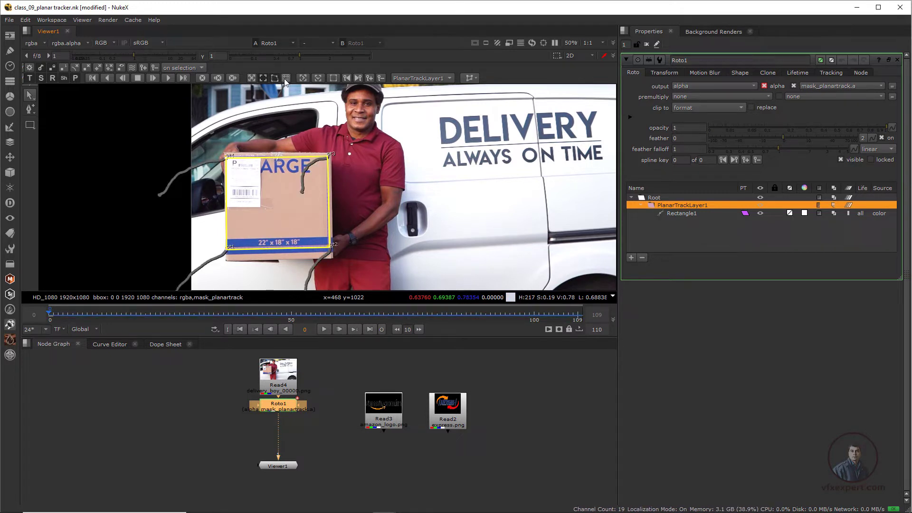
left_click(286, 78)
scroll(285, 175, "up", 3)
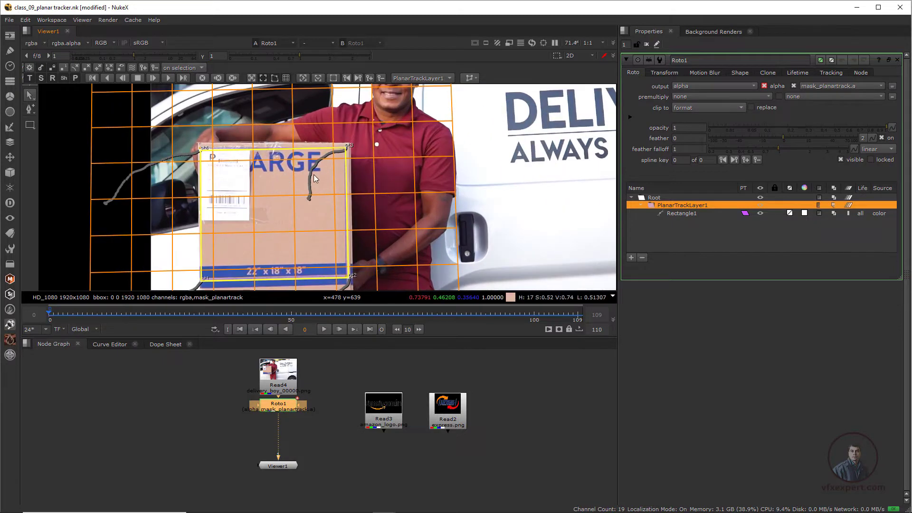
left_click_drag(340, 153, 341, 152)
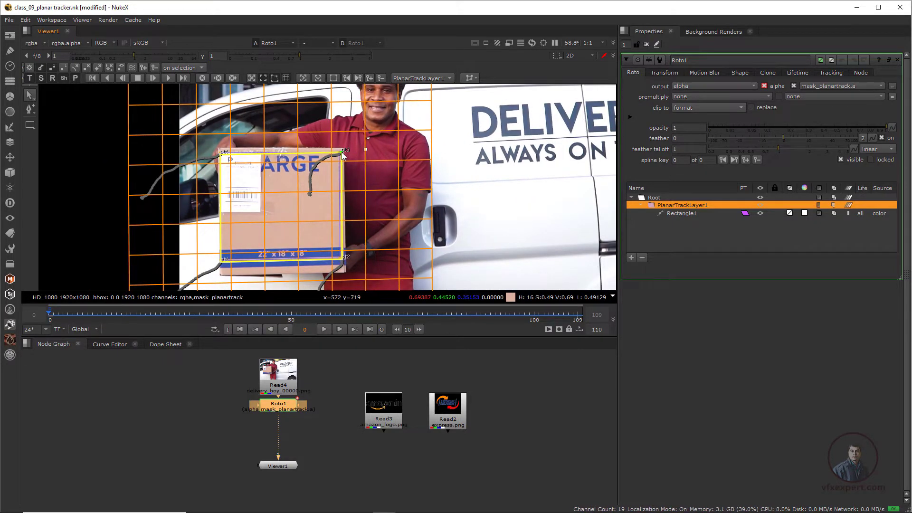
- Check the grid alignment on the box, then hide the grid and turn off plane correction
scroll(297, 224, "down", 3)
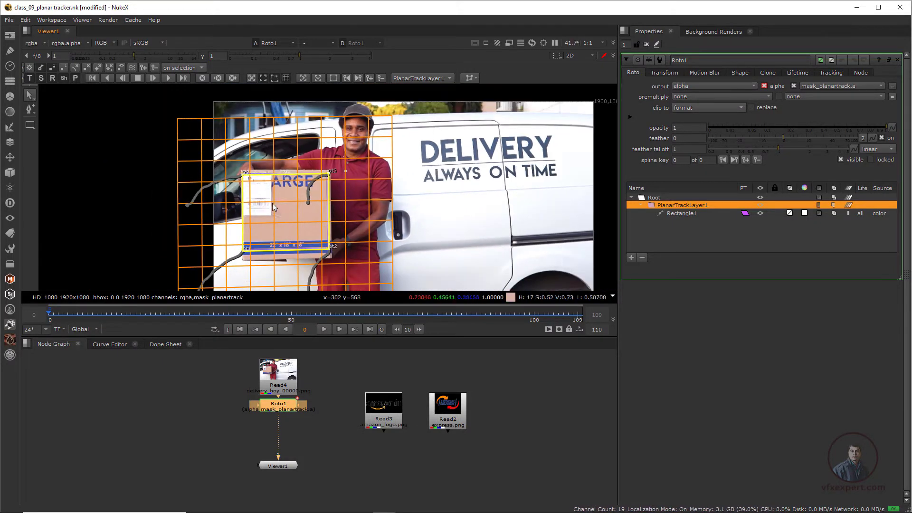
middle_click_drag(290, 219, 261, 212)
scroll(260, 212, "up", 2)
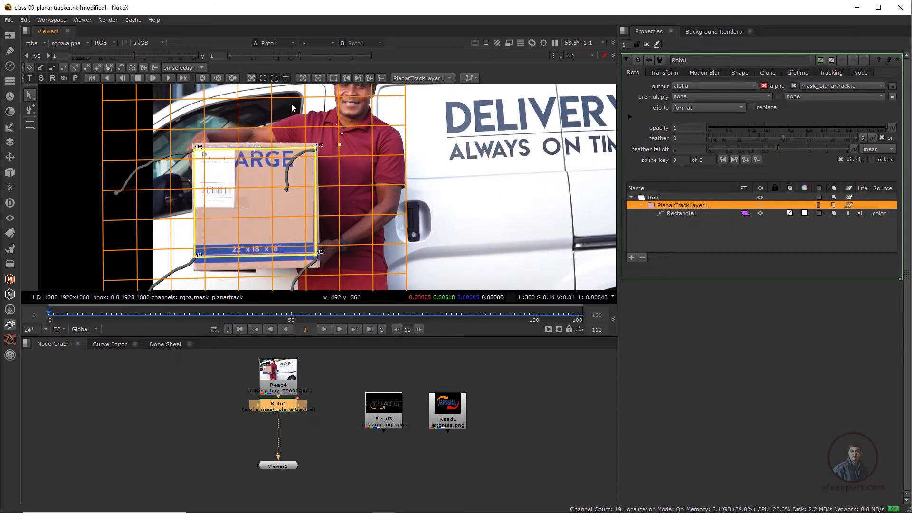
left_click(286, 78)
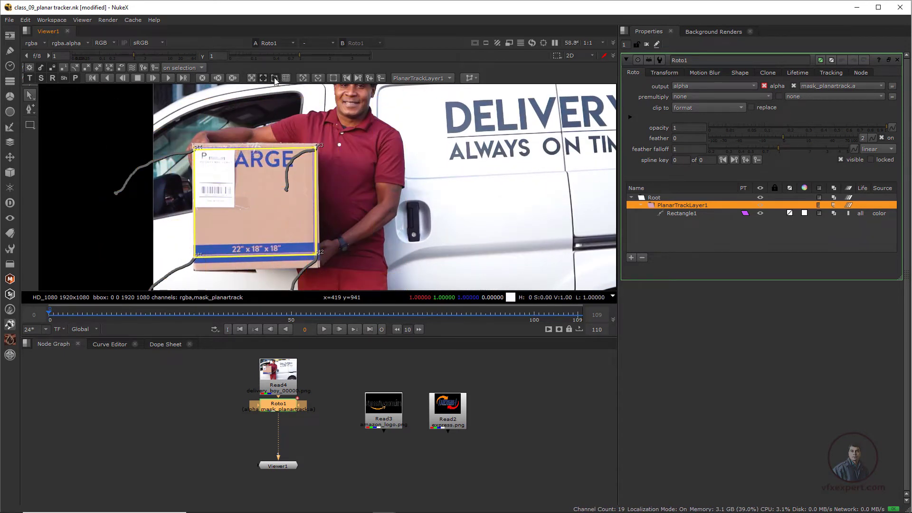
left_click(275, 78)
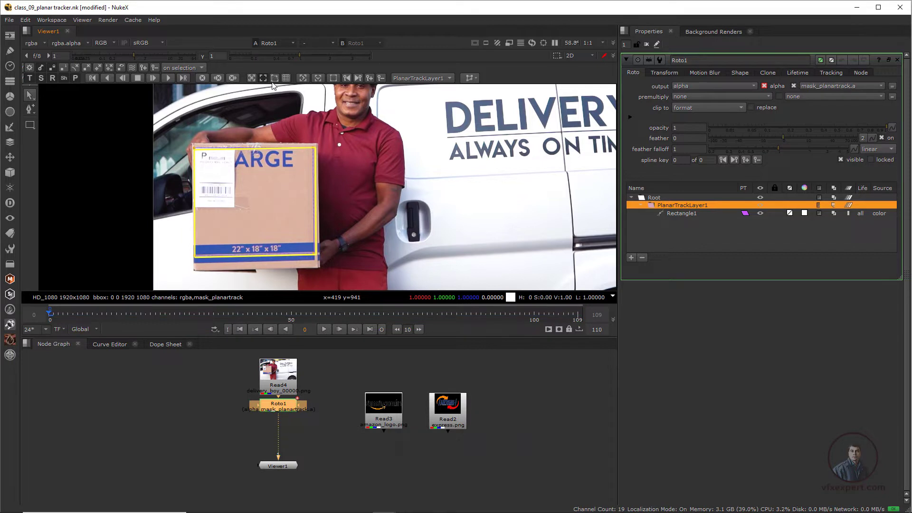
- Play back the clip to review the planar track on the box, then return to the first frame
left_click(324, 330)
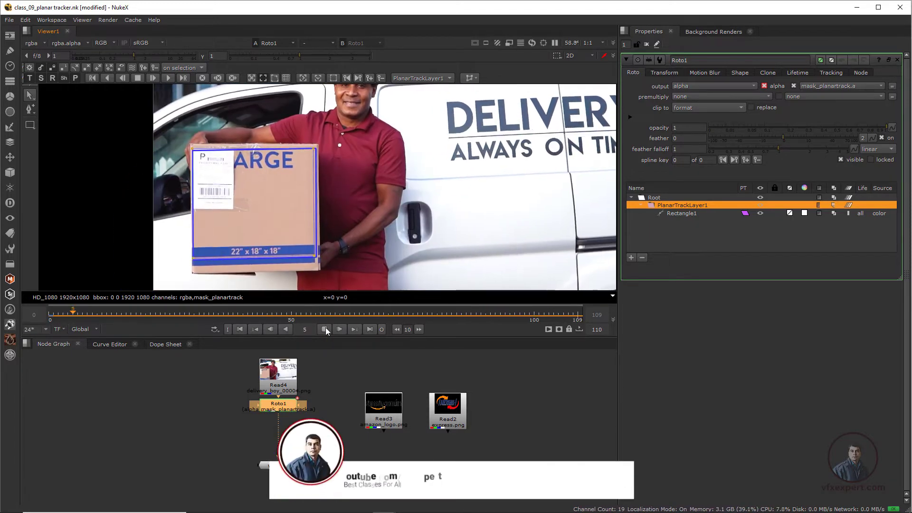
left_click(324, 329)
left_click(257, 329)
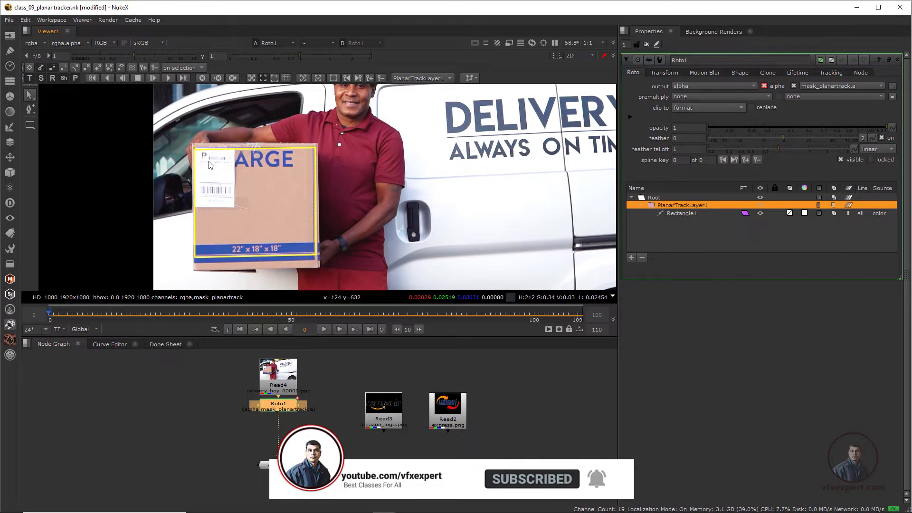
- Rearrange the logo Read nodes in the node graph and view the amazon_logo image
left_click_drag(449, 422, 515, 427)
left_click_drag(393, 424, 401, 414)
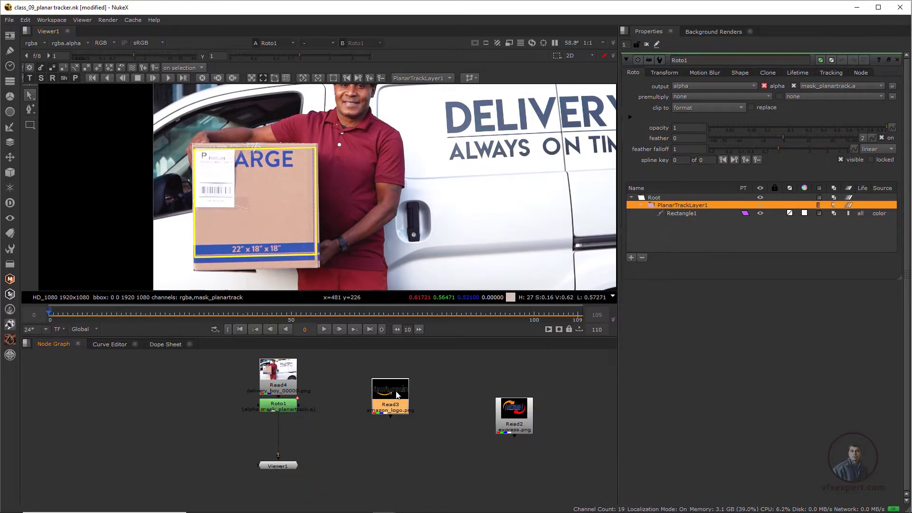
key("1")
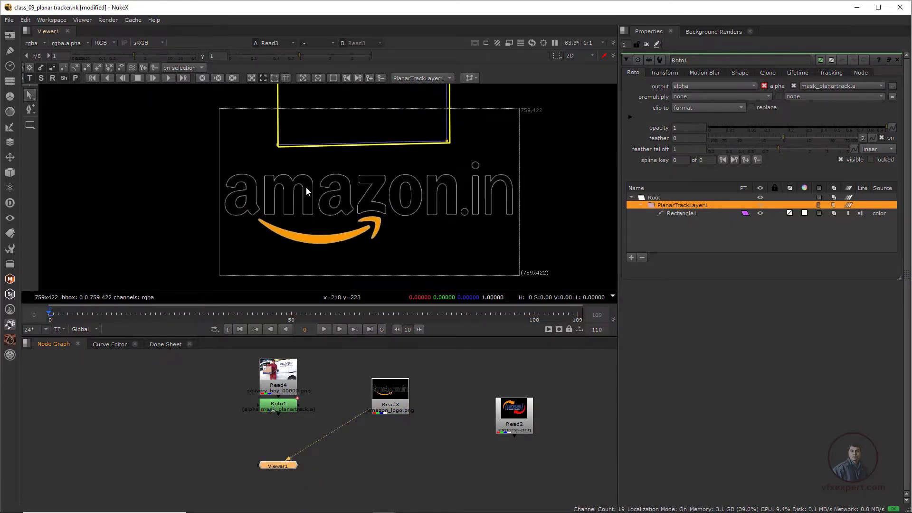
- Merge the amazon logo over the delivery-boy plate with a Merge node and view the merged result
left_click(285, 408)
key("1")
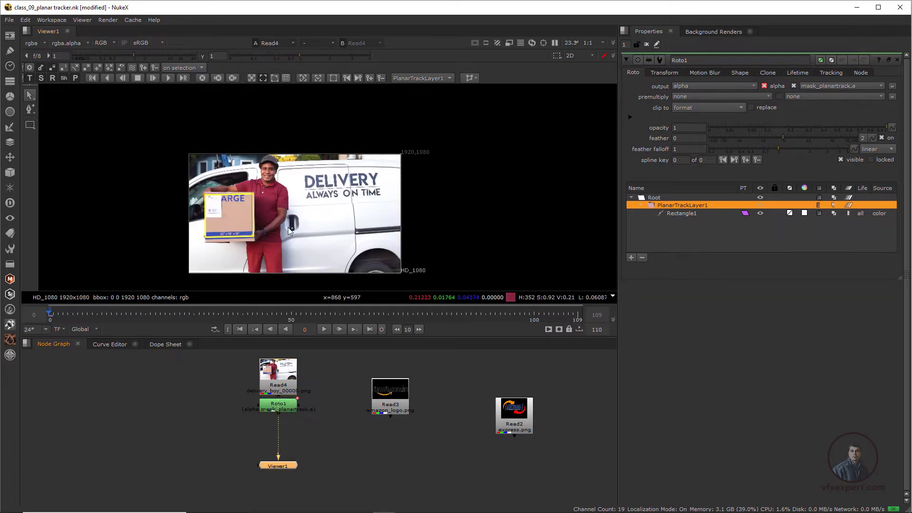
scroll(323, 243, "up", 1)
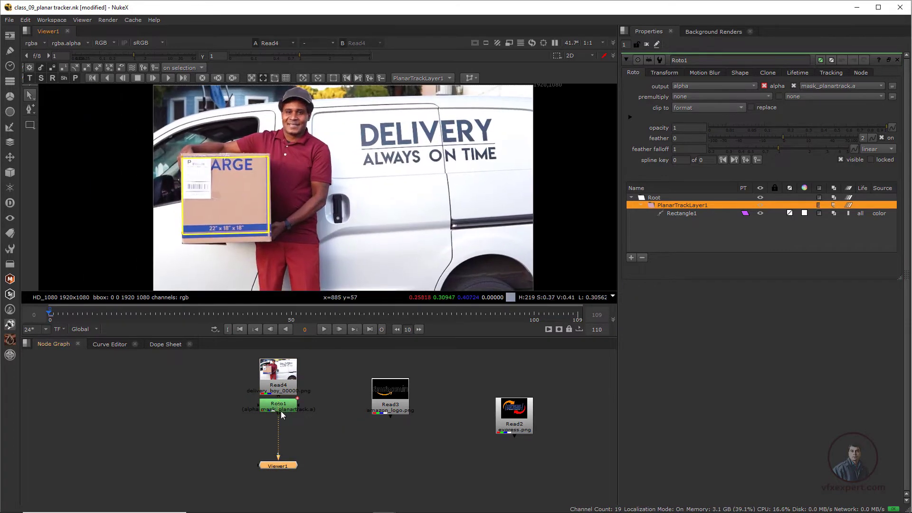
left_click_drag(280, 409, 182, 404)
left_click(330, 456)
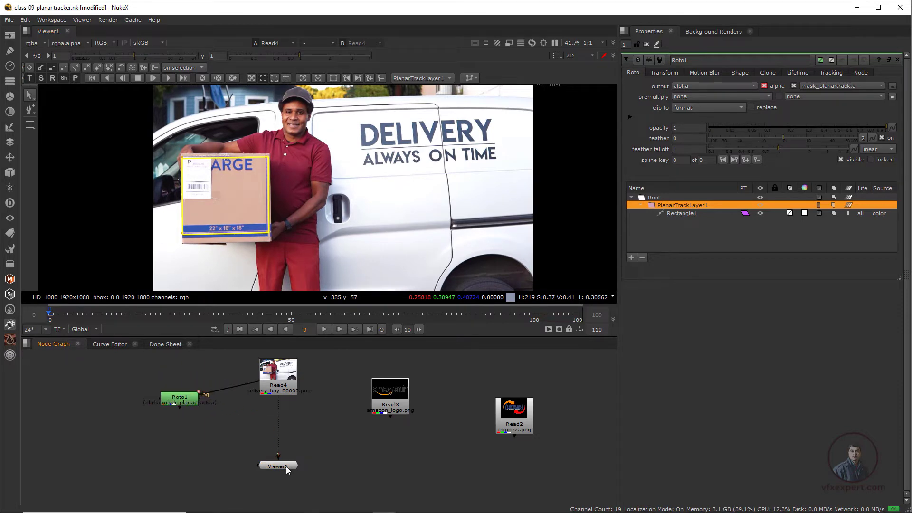
left_click_drag(286, 467, 245, 475)
left_click(317, 477)
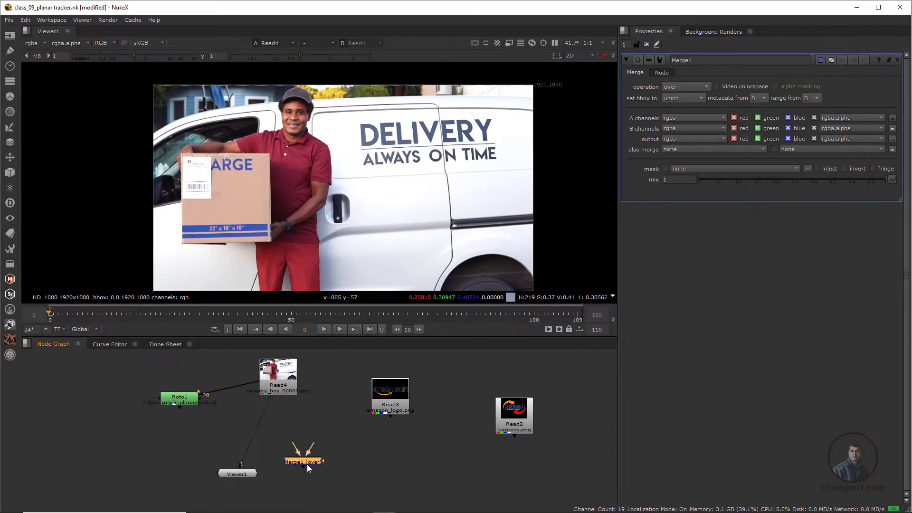
mouse_move(307, 441)
left_mouse_down()
mouse_move(275, 370)
mouse_move(307, 445)
mouse_move(287, 392)
left_mouse_up()
left_click_drag(392, 402, 361, 396)
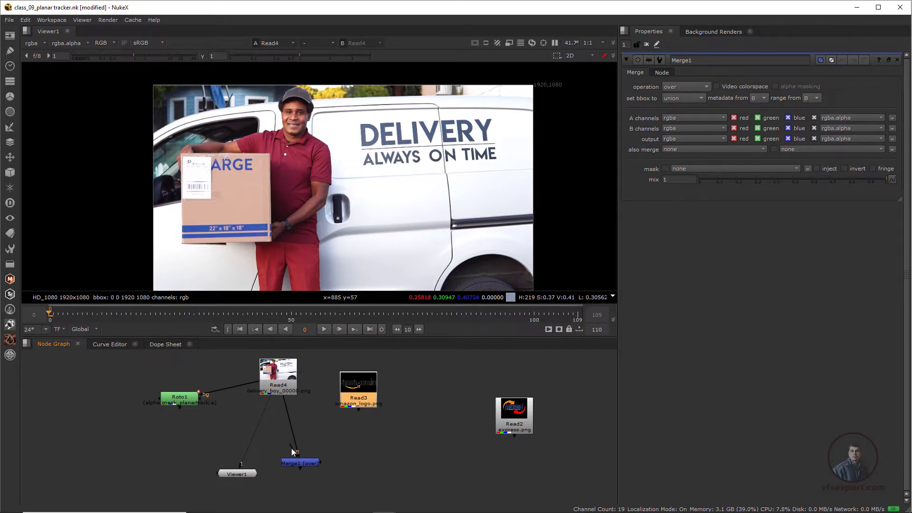
left_click_drag(299, 442, 368, 399)
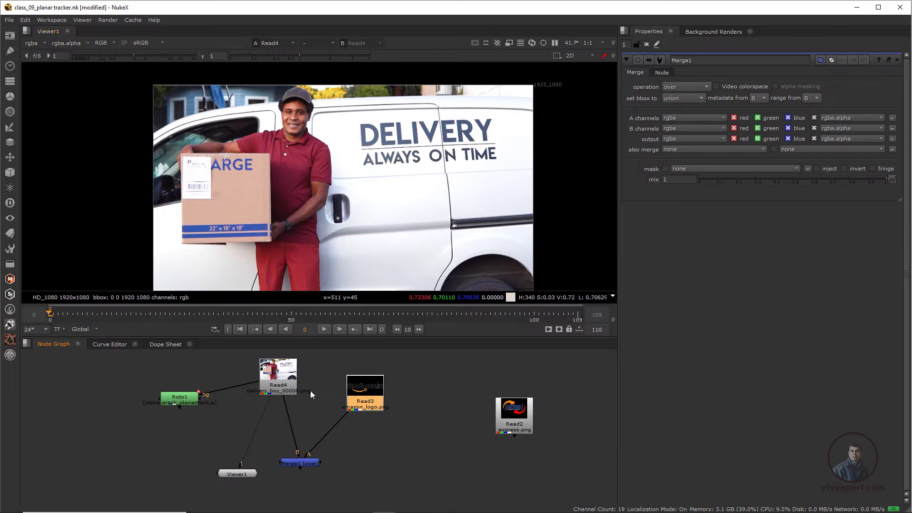
left_click_drag(285, 382, 302, 464)
left_click(307, 463)
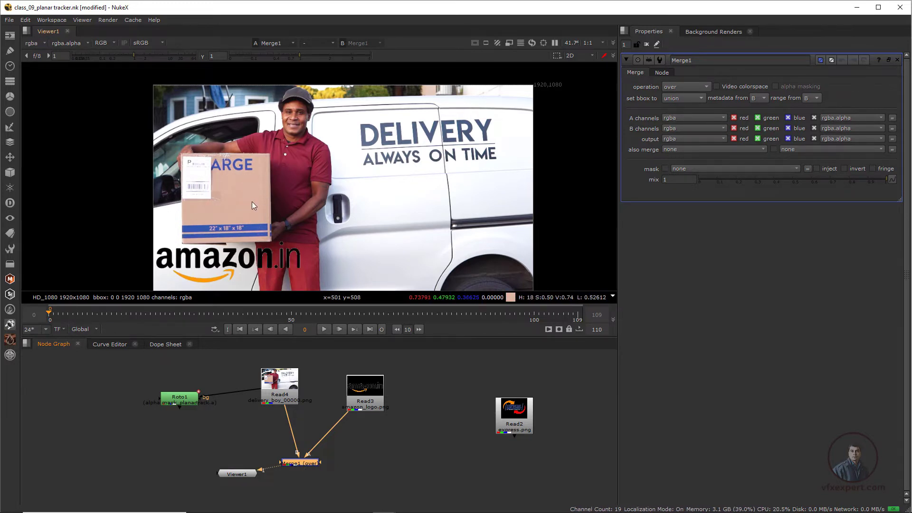
- Add a Transform after the amazon logo and move the logo onto the box, about x 28, y 292
left_click(373, 401)
left_click_drag(373, 399, 381, 388)
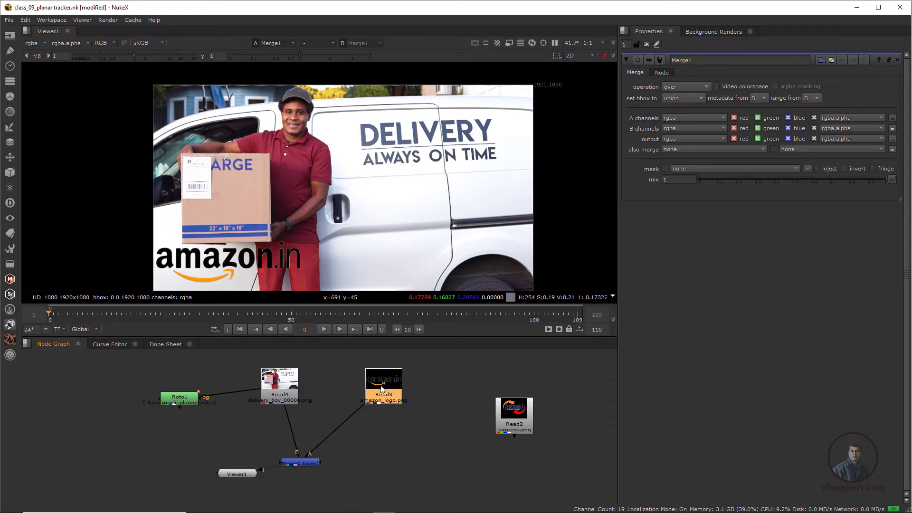
key("t")
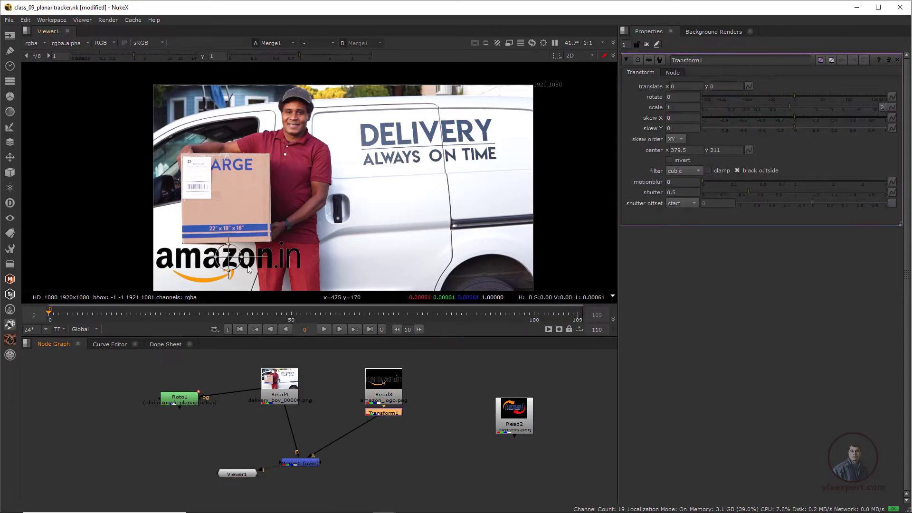
left_click_drag(229, 249, 233, 196)
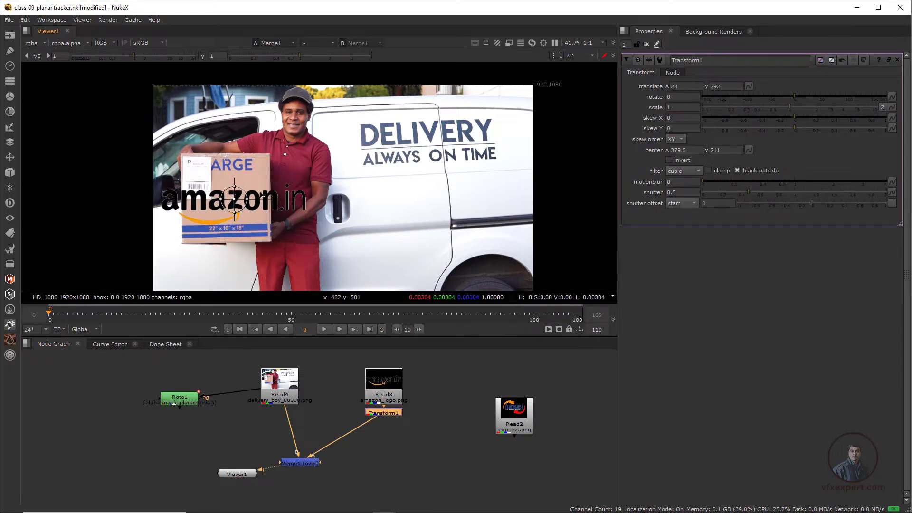
- Scrub the timeline to check how the placed logo sits against the moving box
left_click(645, 45)
scroll(224, 202, "up", 2)
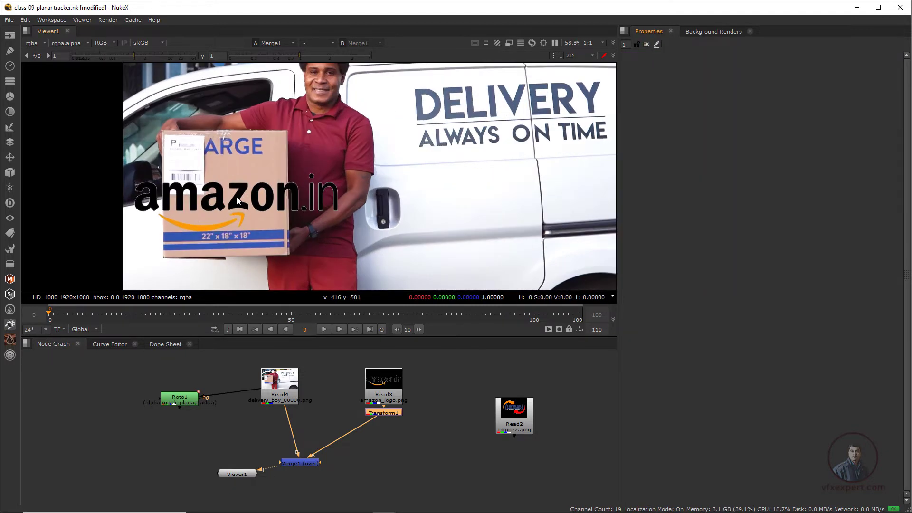
scroll(254, 214, "down", 2)
middle_click_drag(269, 226, 272, 255)
scroll(232, 239, "up", 1)
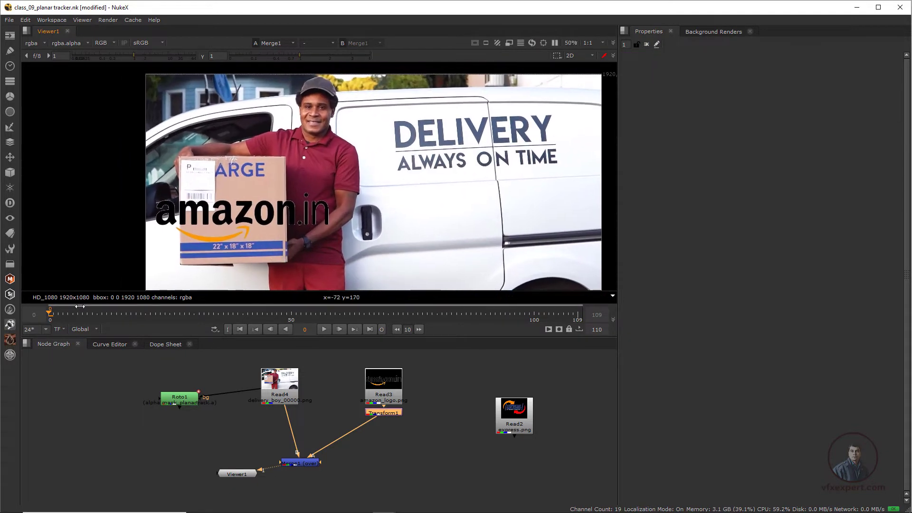
left_click(131, 312)
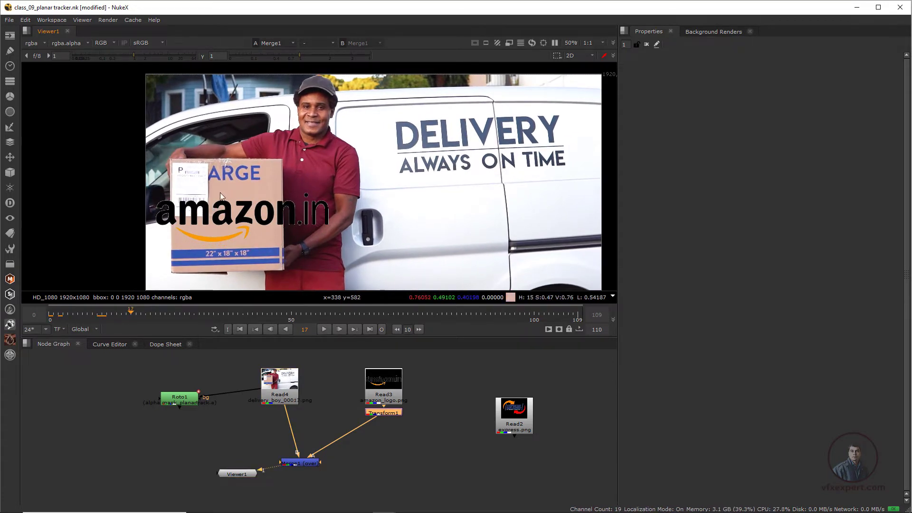
left_click(241, 330)
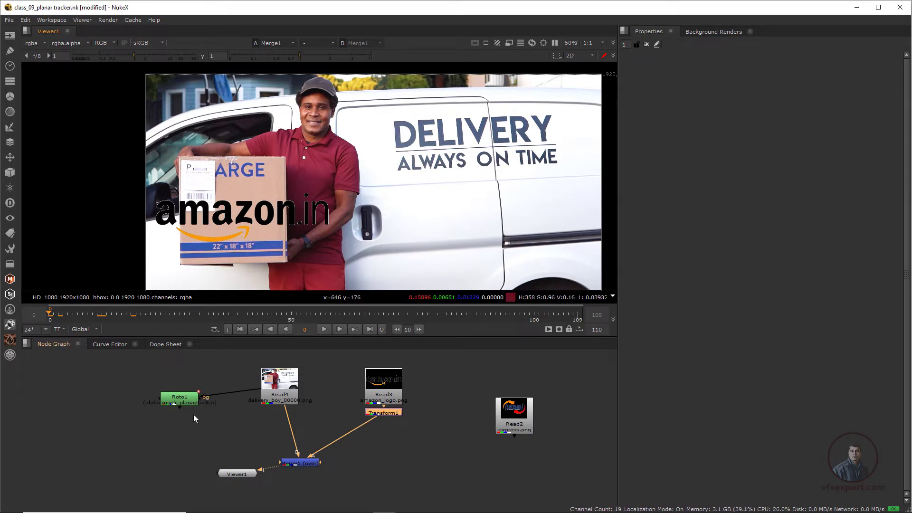
- Export a CornerPin2D (relative) node from PlanarTrackLayer1 in the Roto node
double_click(190, 400)
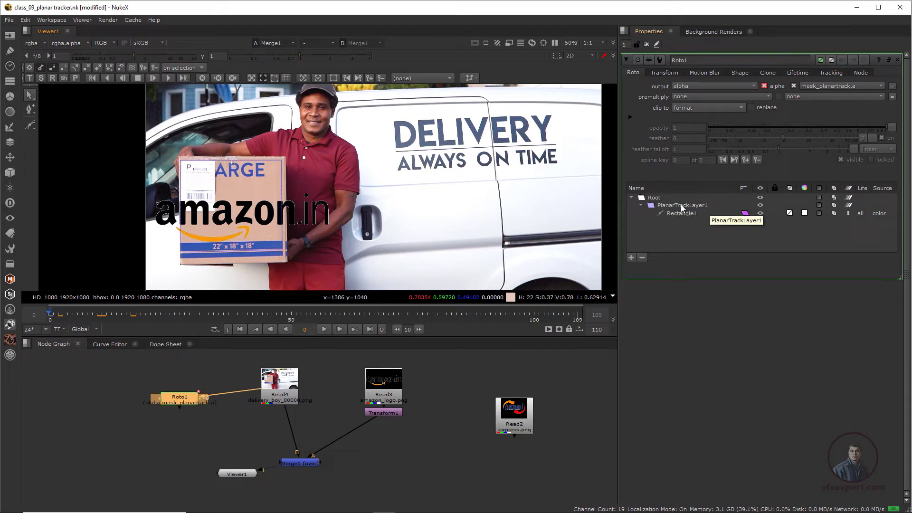
left_click(667, 204)
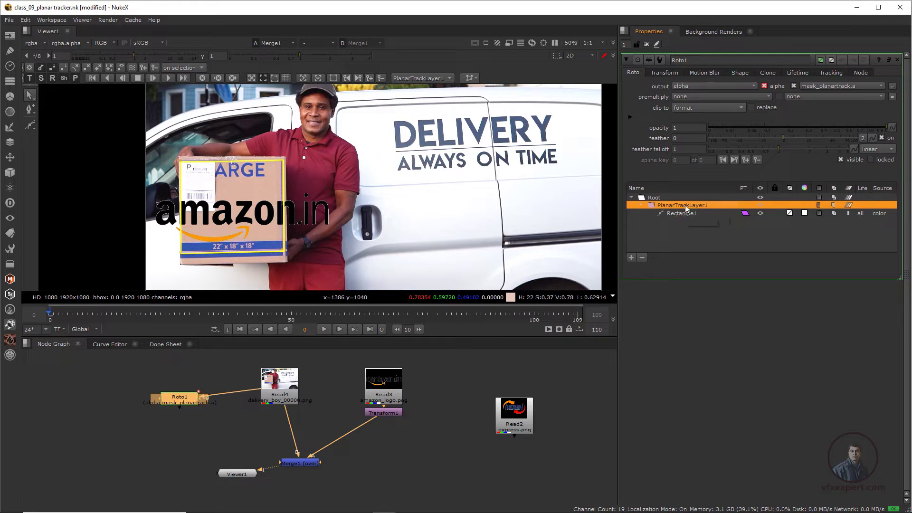
left_click(470, 78)
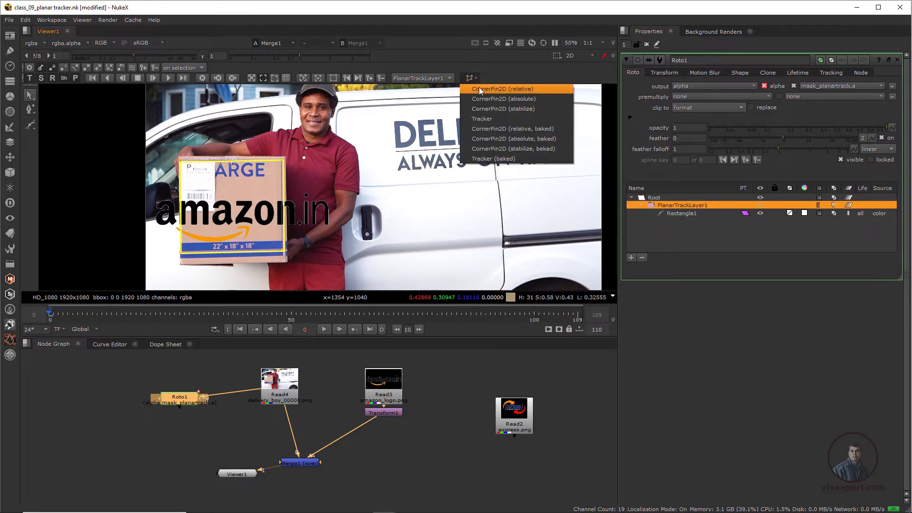
left_click(514, 89)
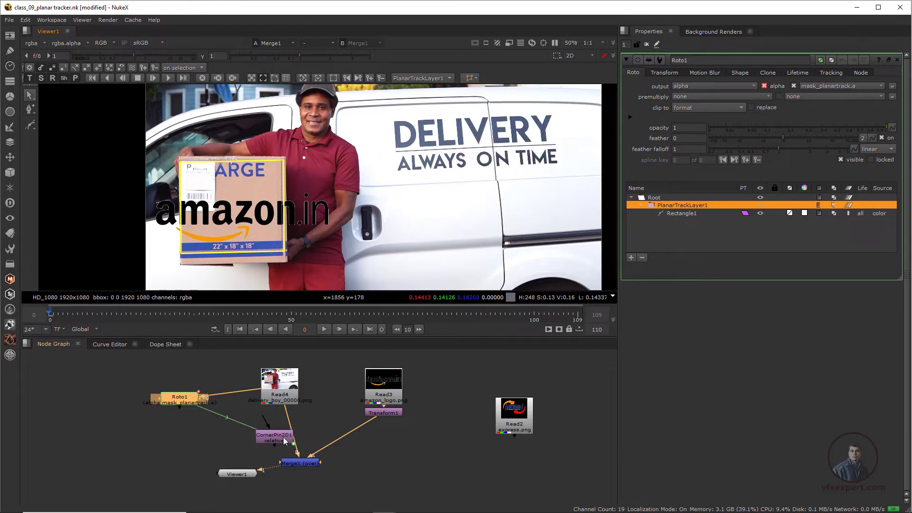
left_click_drag(274, 439, 172, 450)
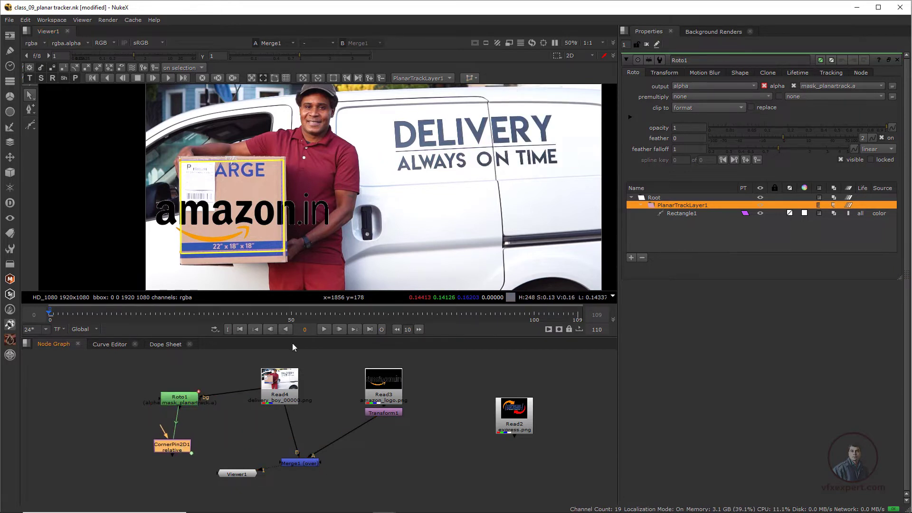
- Export a CornerPin2D (absolute) node from the same planar track layer
left_click(471, 78)
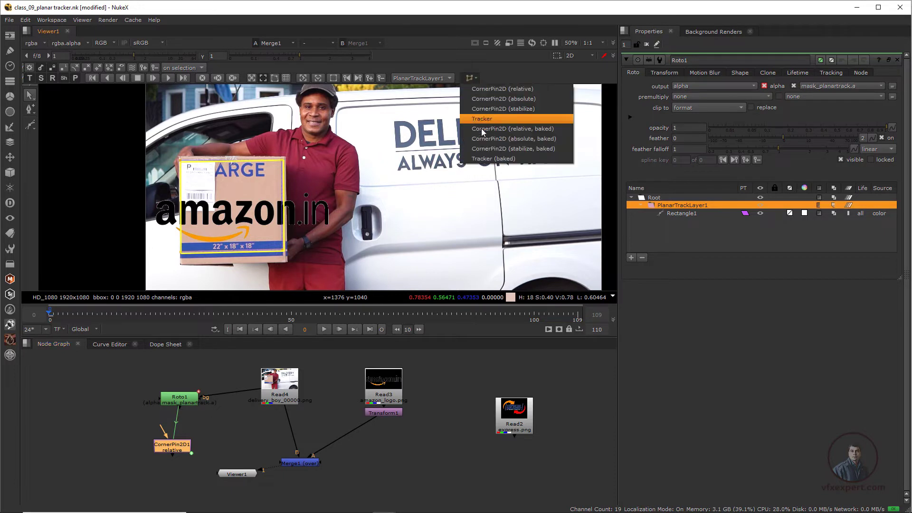
left_click(515, 100)
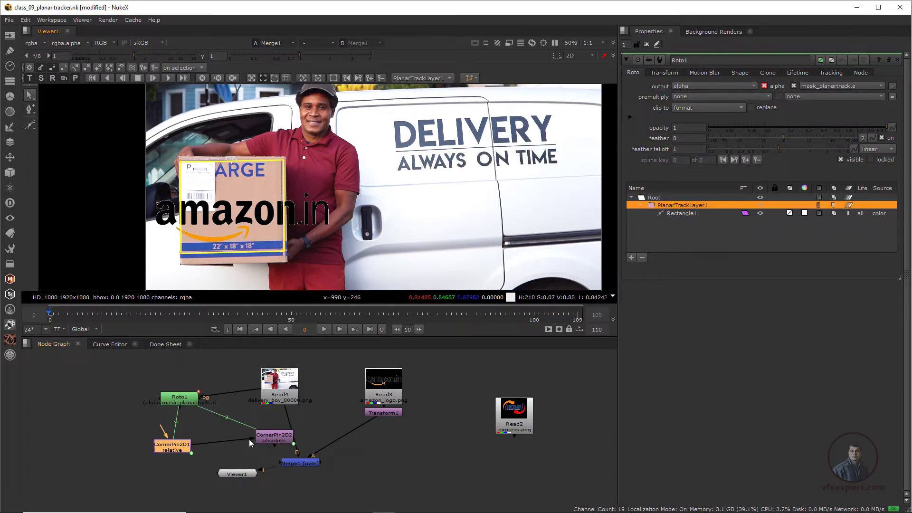
left_click_drag(249, 439, 231, 442)
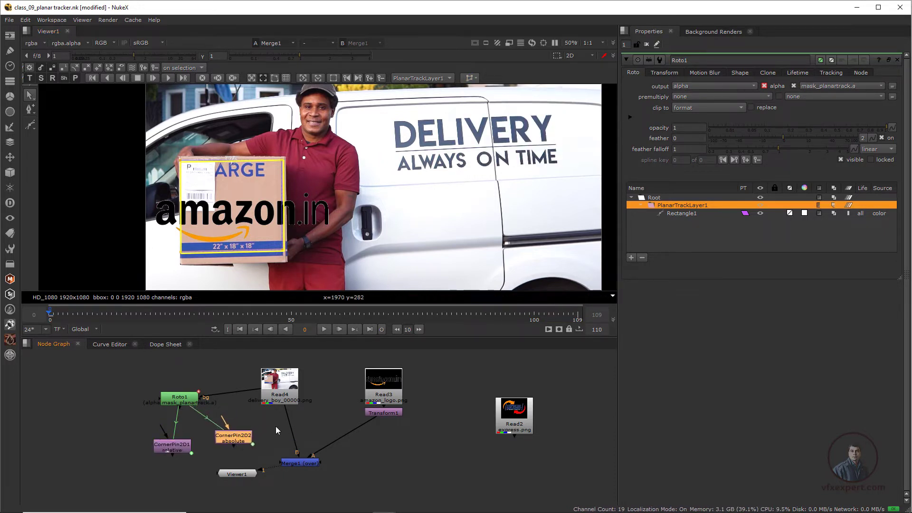
- Compare the From and CornerPin2D corner values of both exported corner pin nodes
double_click(176, 449)
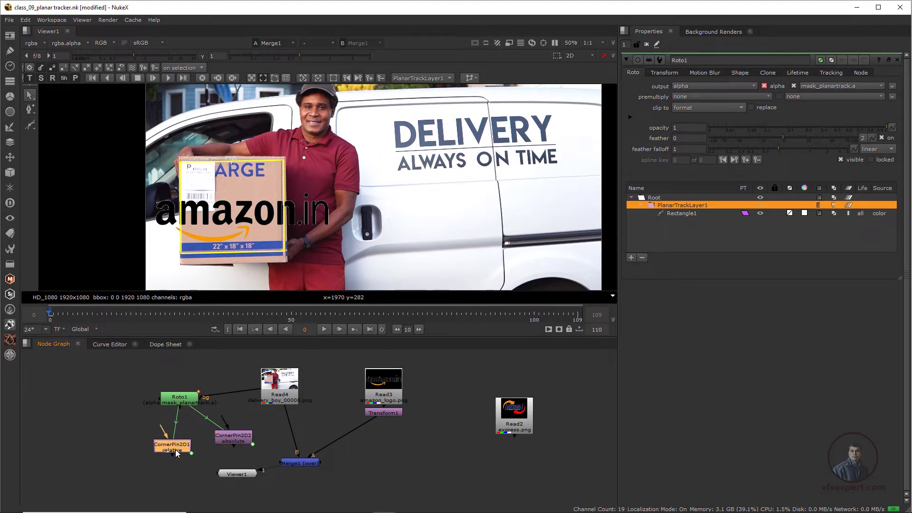
left_click(680, 74)
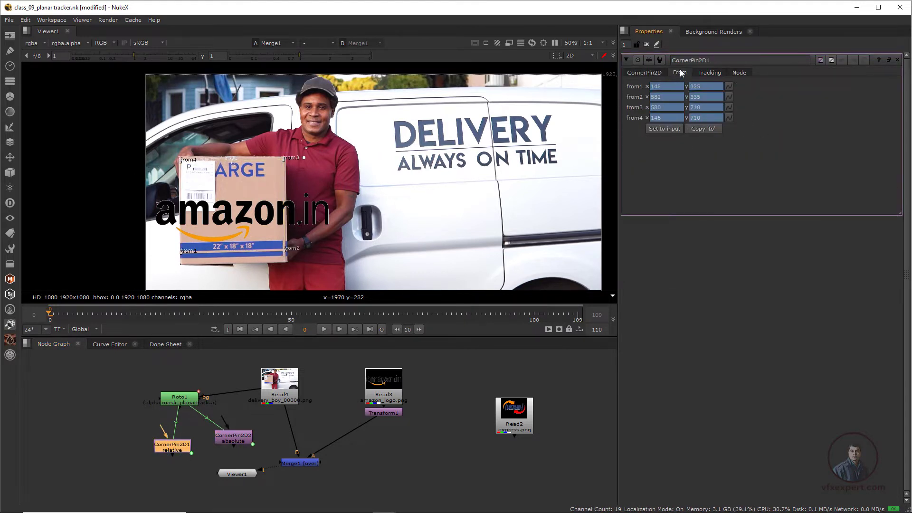
double_click(237, 445)
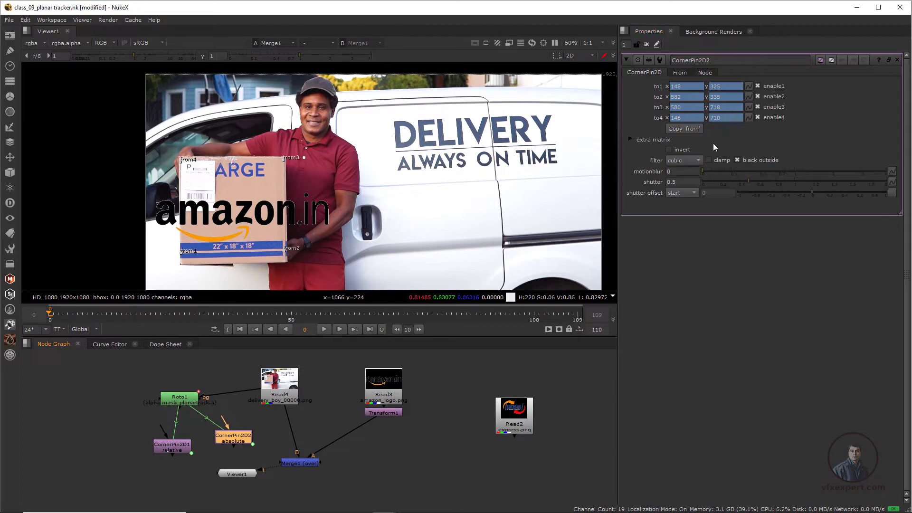
left_click(679, 73)
left_click(645, 74)
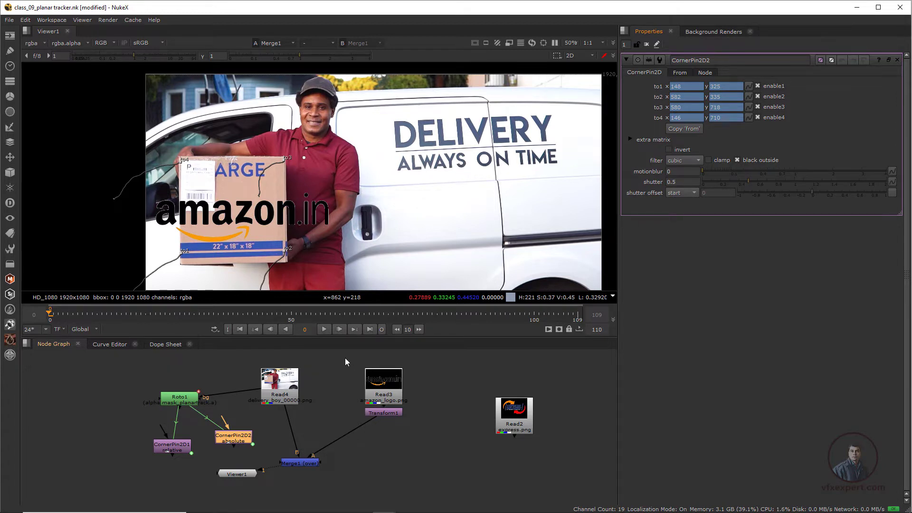
- Insert the absolute CornerPin2D between the logo Transform and the Merge
left_click_drag(346, 362, 429, 435)
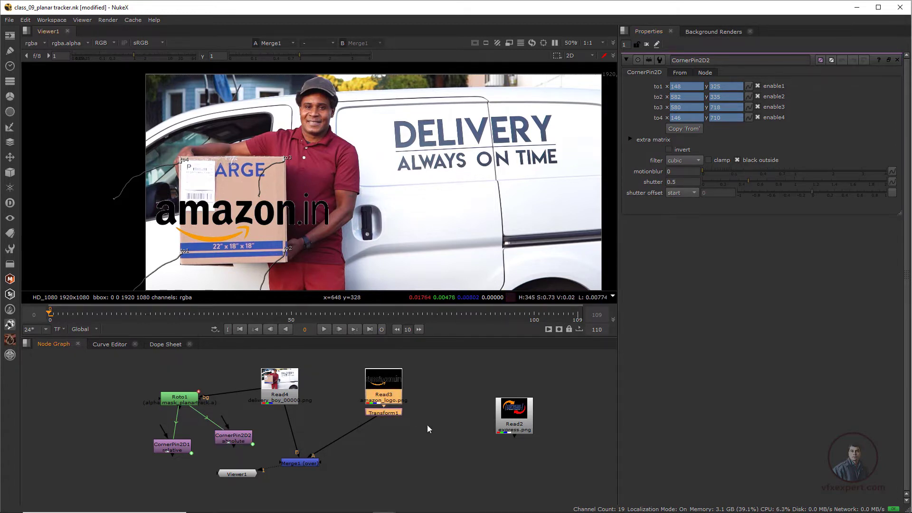
left_click_drag(238, 442, 371, 444)
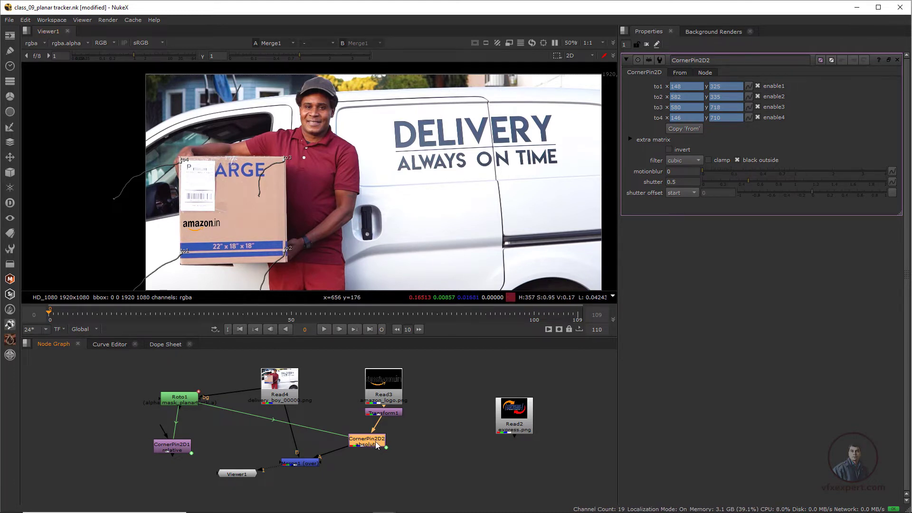
- Replace it with the relative CornerPin2D between the Transform and the Merge, then scrub to check the result
left_click_drag(376, 441, 119, 478)
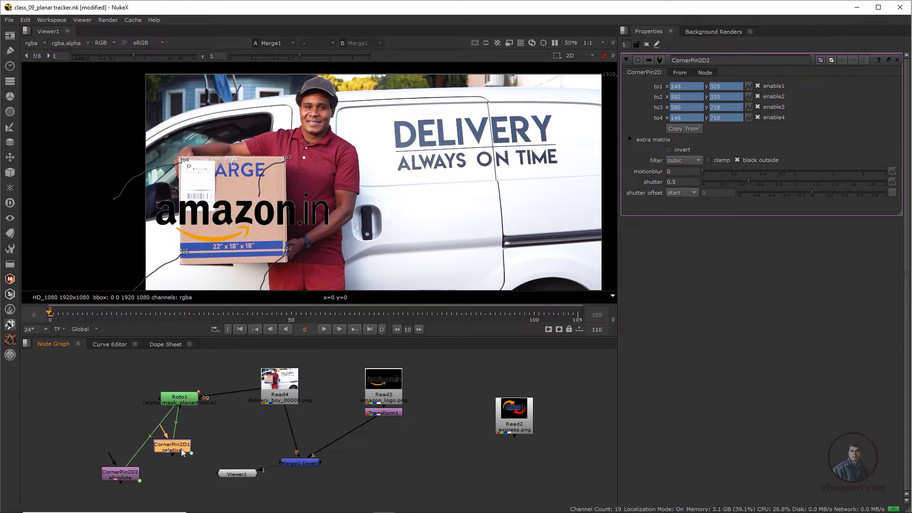
left_click_drag(184, 452, 396, 455)
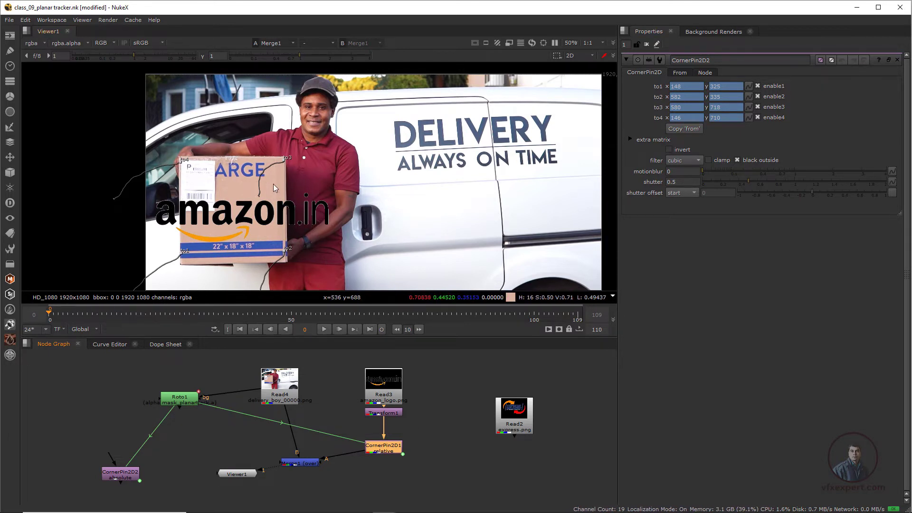
left_click_drag(65, 315, 137, 321)
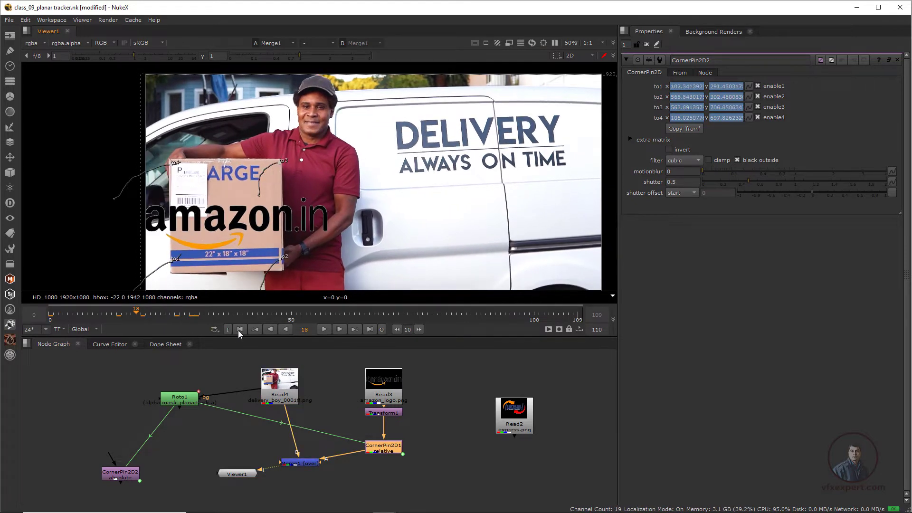
- At frame 0, scale the logo's Transform to about 0.545 and move it onto the front of the box
left_click(240, 329)
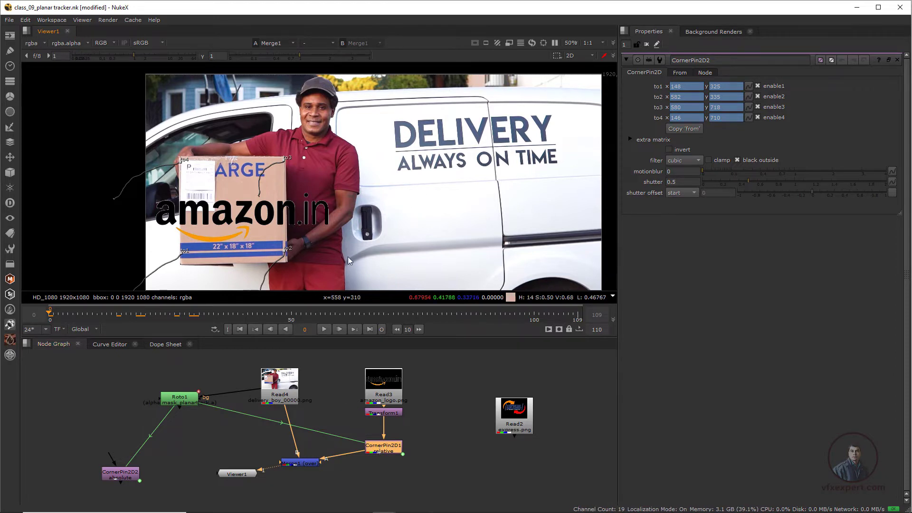
left_click_drag(90, 315, 112, 320)
left_click(238, 330)
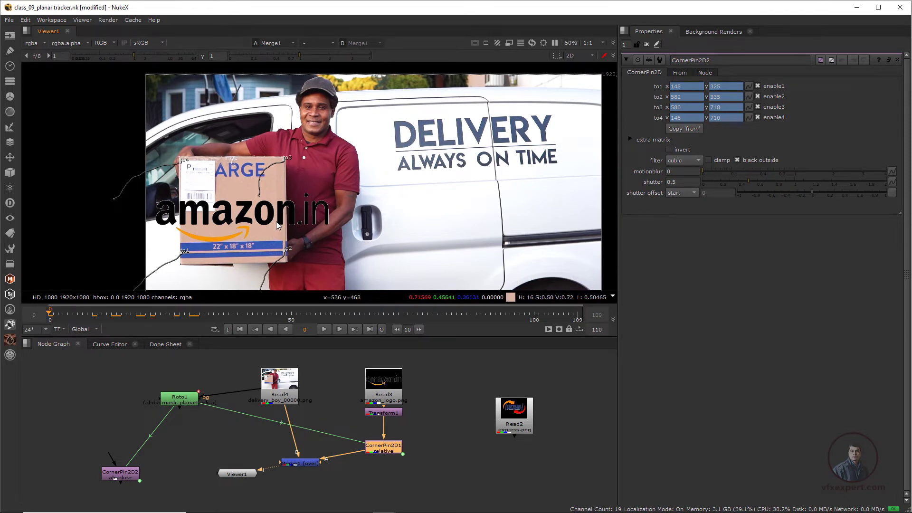
double_click(393, 416)
scroll(244, 232, "up", 2)
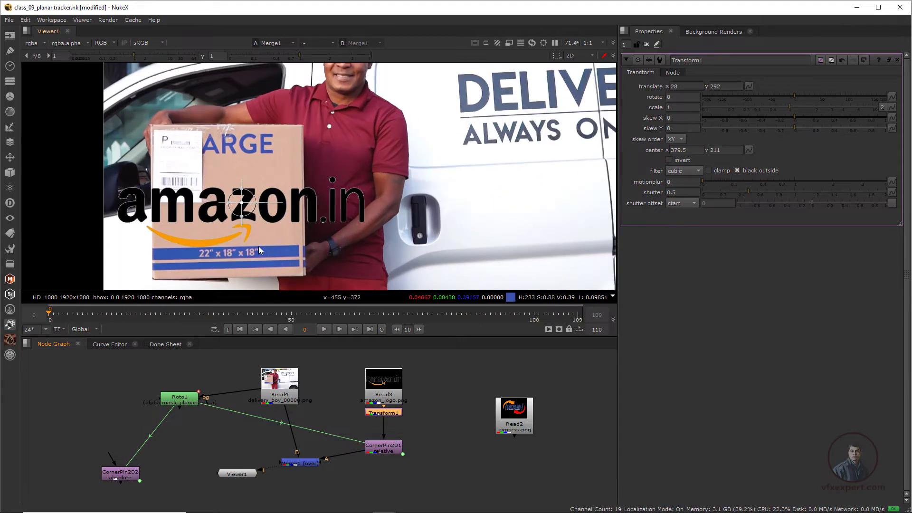
mouse_move(265, 210)
left_mouse_down()
mouse_move(254, 221)
mouse_move(250, 210)
mouse_move(252, 222)
left_mouse_up()
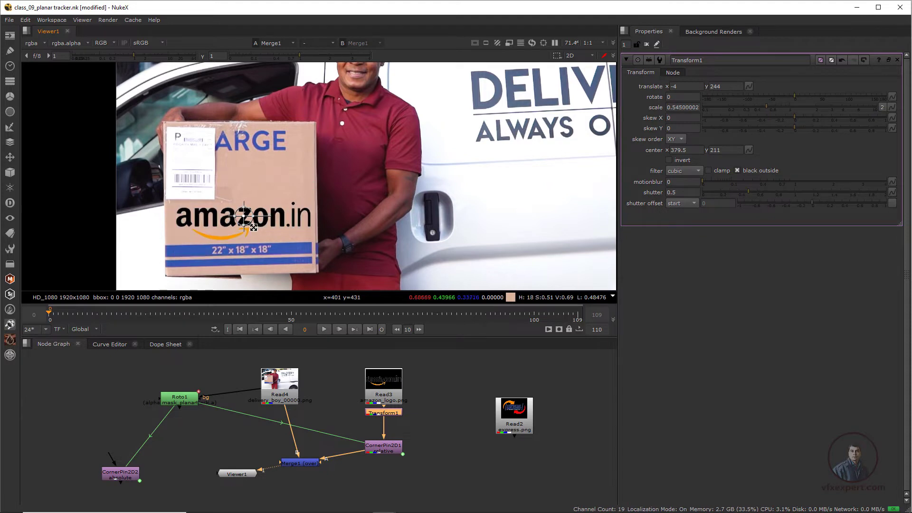
scroll(263, 250, "up", 2)
middle_click_drag(263, 250, 284, 250)
left_click_drag(259, 204, 254, 204)
scroll(321, 233, "down", 2)
middle_click_drag(312, 244, 282, 234)
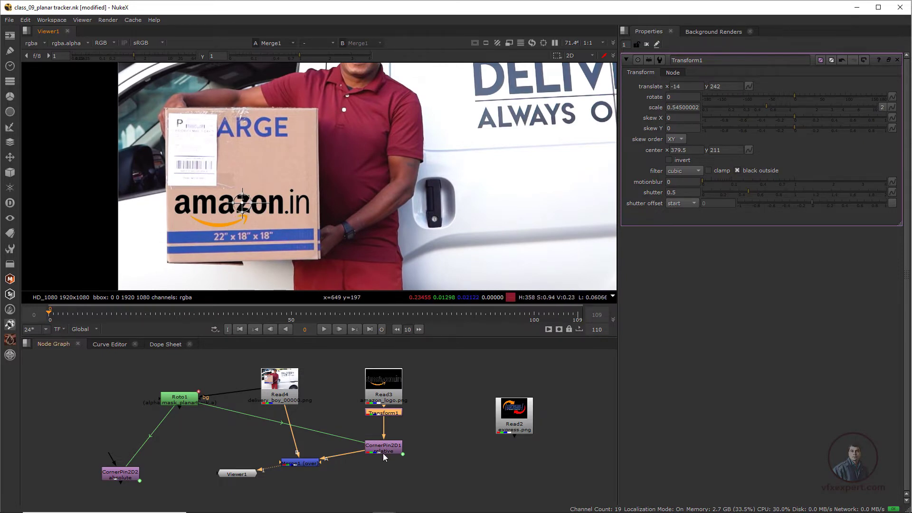
- Play back the sequence to review how the pinned logo follows the box
left_click(401, 429)
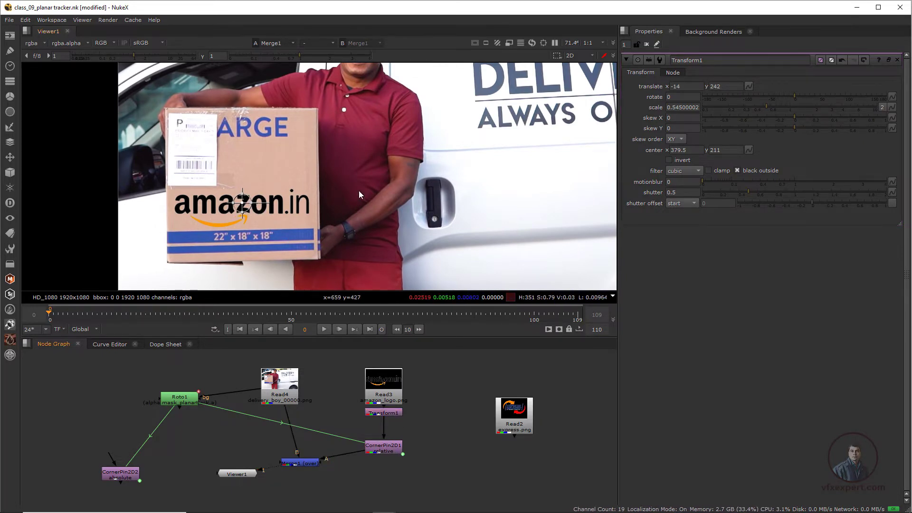
left_click(627, 60)
scroll(333, 171, "down", 4)
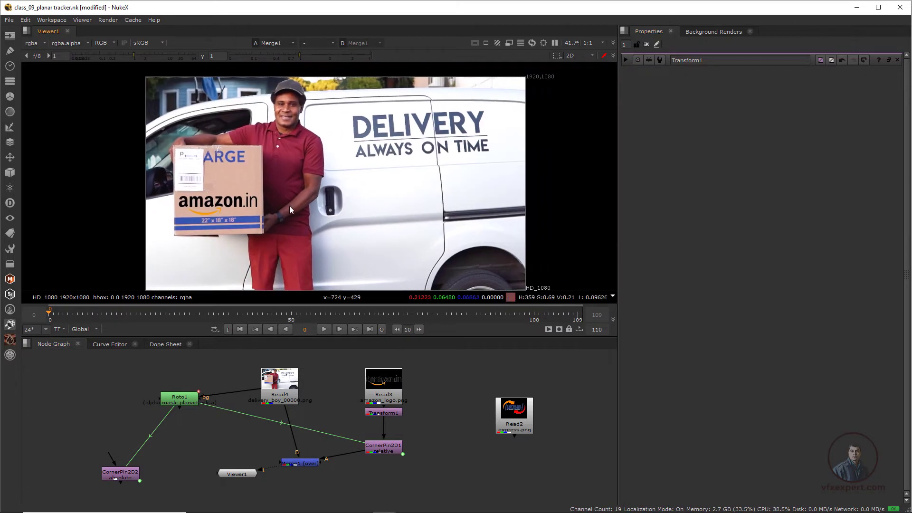
left_click(323, 329)
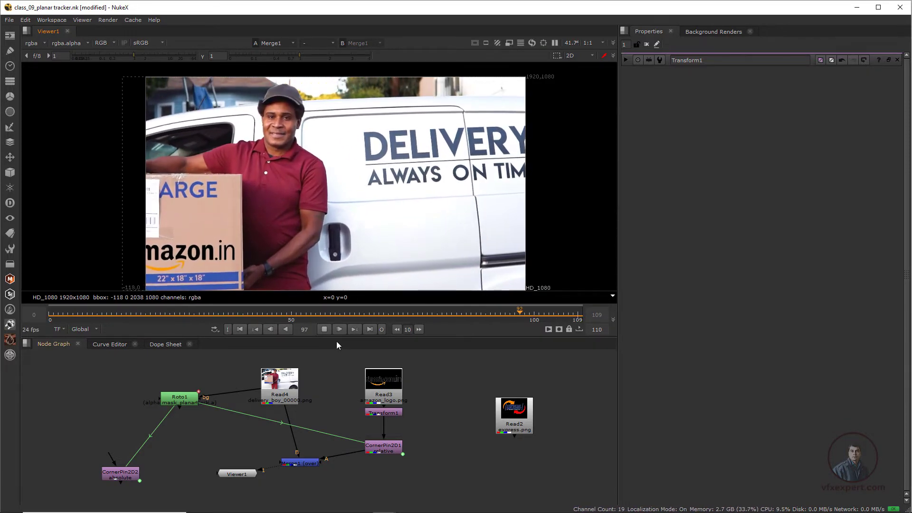
left_click(323, 329)
left_click(323, 329)
scroll(190, 206, "up", 2)
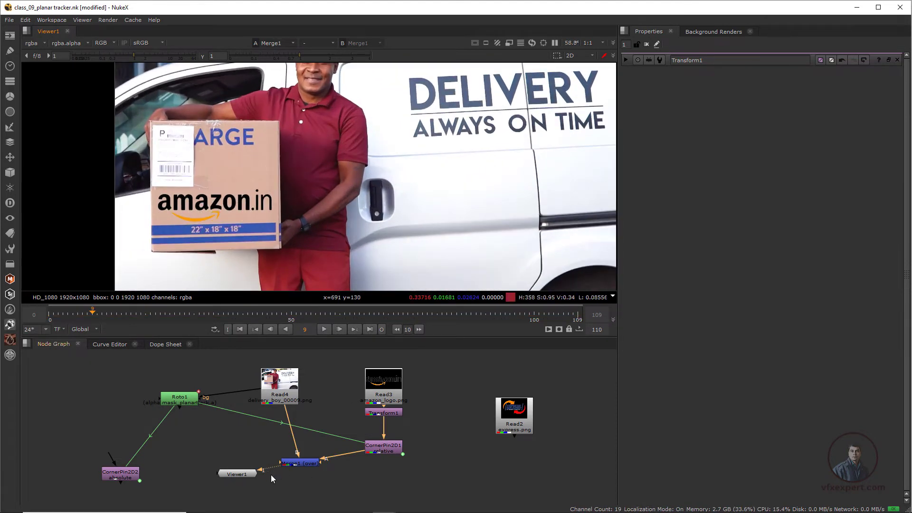
- Open the Merge node and lower its mix to about 0.95 so the logo blends into the box
left_click_drag(298, 463, 283, 456)
double_click(284, 455)
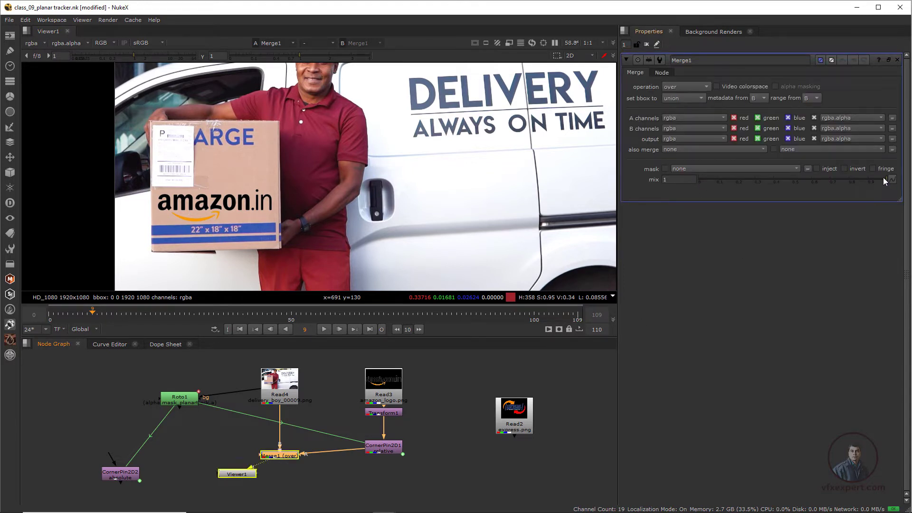
mouse_move(883, 178)
left_mouse_down()
mouse_move(825, 180)
mouse_move(879, 188)
left_mouse_up()
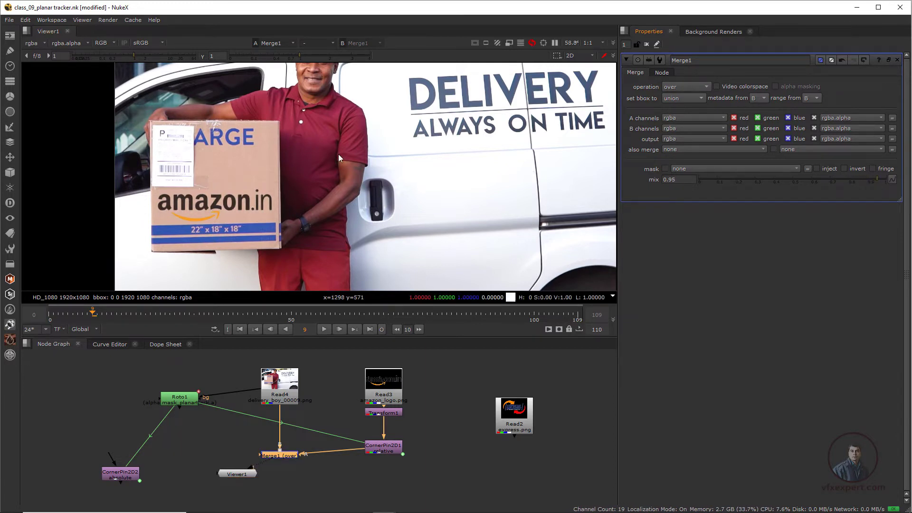
- Play the sequence from the start to check the blended logo
scroll(338, 154, "down", 1)
left_click(240, 329)
left_click(326, 329)
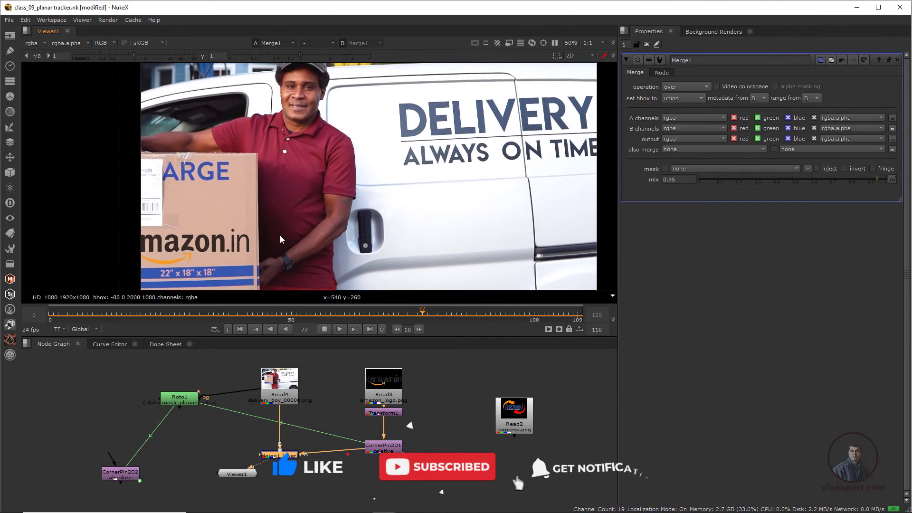
left_click(326, 329)
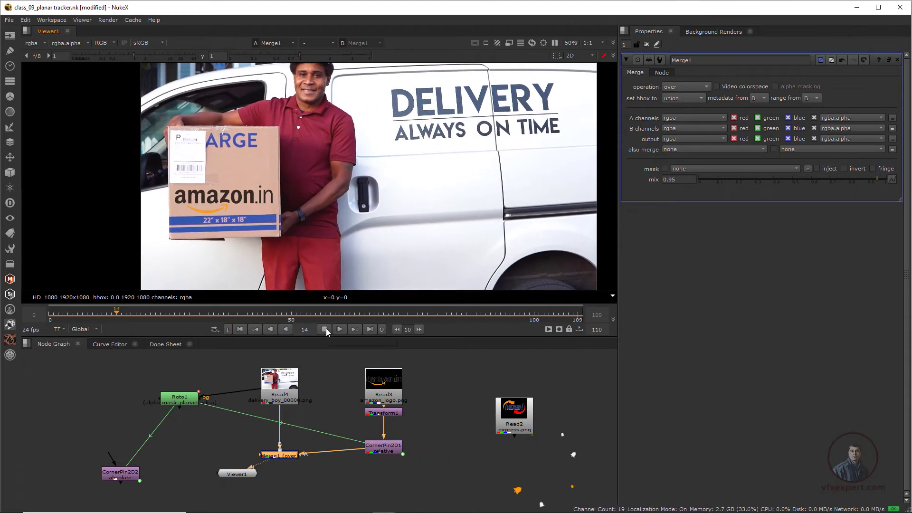
scroll(320, 173, "down", 1)
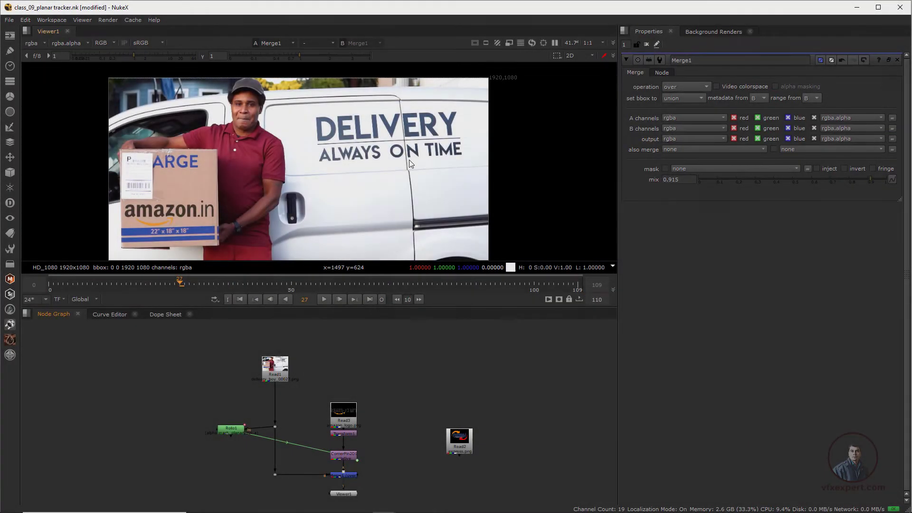
- Branch a FrameHold node off the delivery boy plate at frame 0 and place it beside the Read node
scroll(376, 138, "up", 1)
left_click(240, 299)
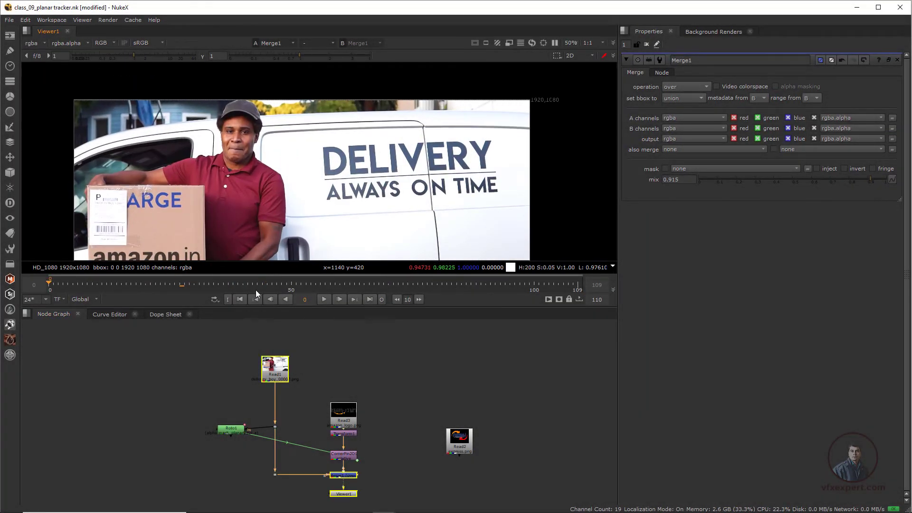
middle_click_drag(349, 211, 357, 198)
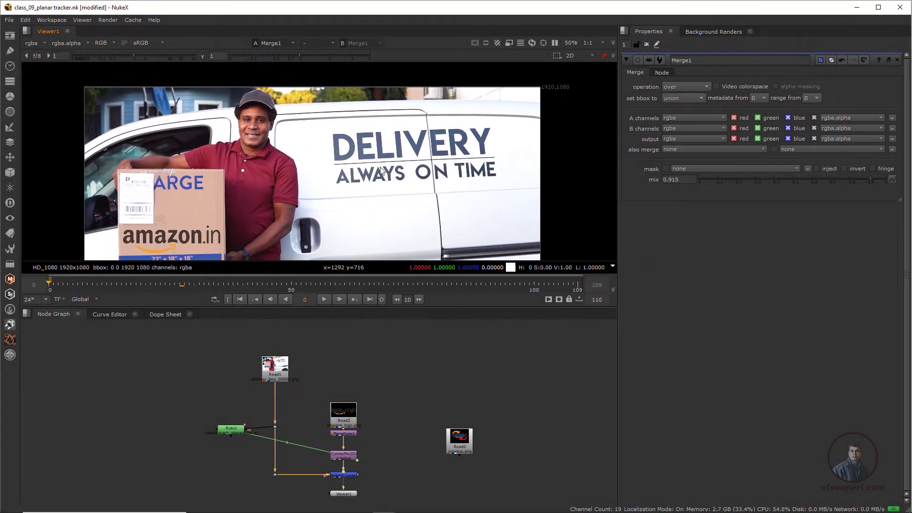
scroll(290, 375, "up", 2)
middle_click_drag(285, 358, 297, 378)
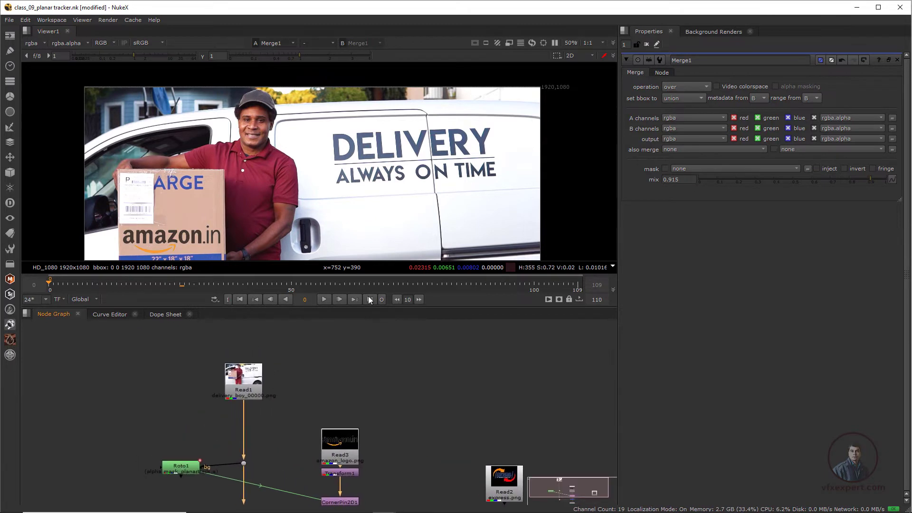
key("Tab")
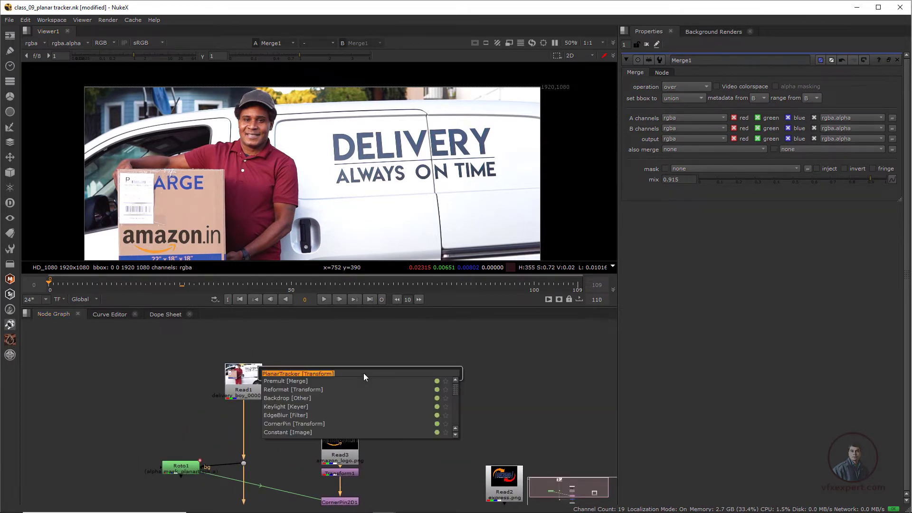
type("frame")
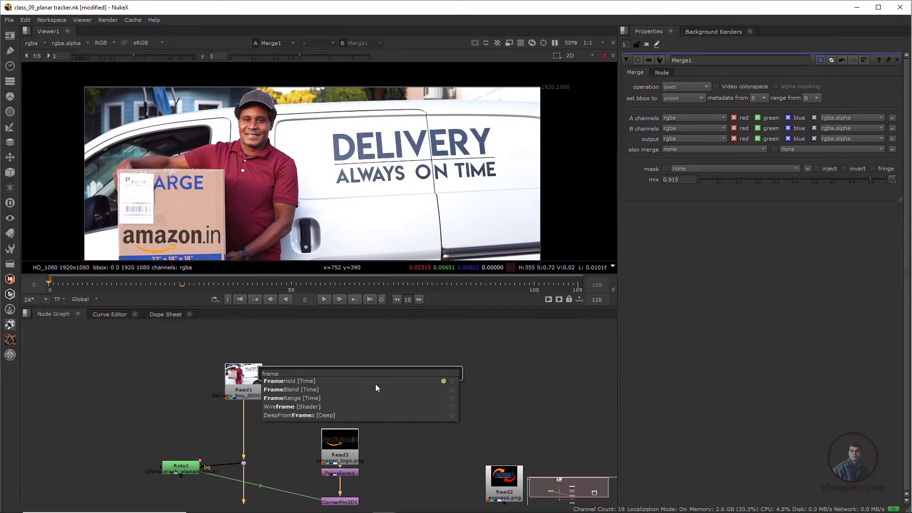
left_click(292, 379)
mouse_move(363, 368)
left_mouse_down()
mouse_move(227, 375)
mouse_move(361, 378)
left_mouse_up()
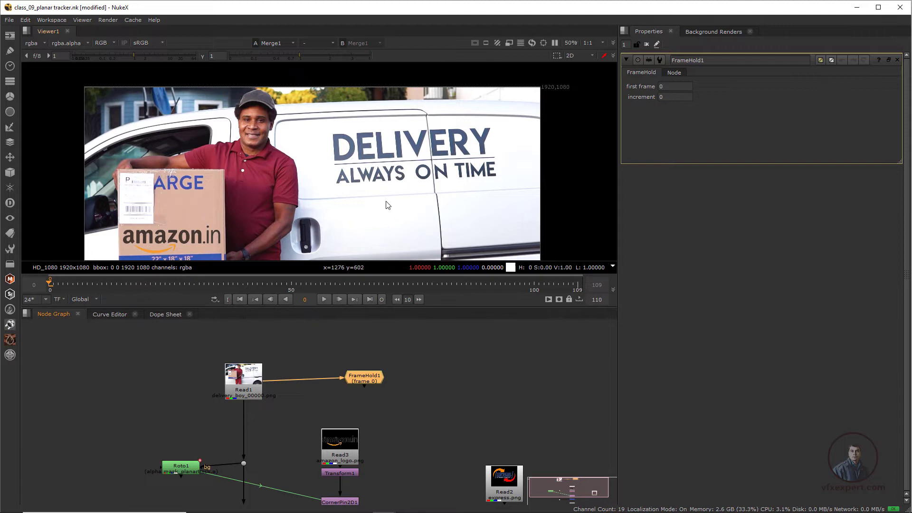
left_click_drag(366, 382, 405, 386)
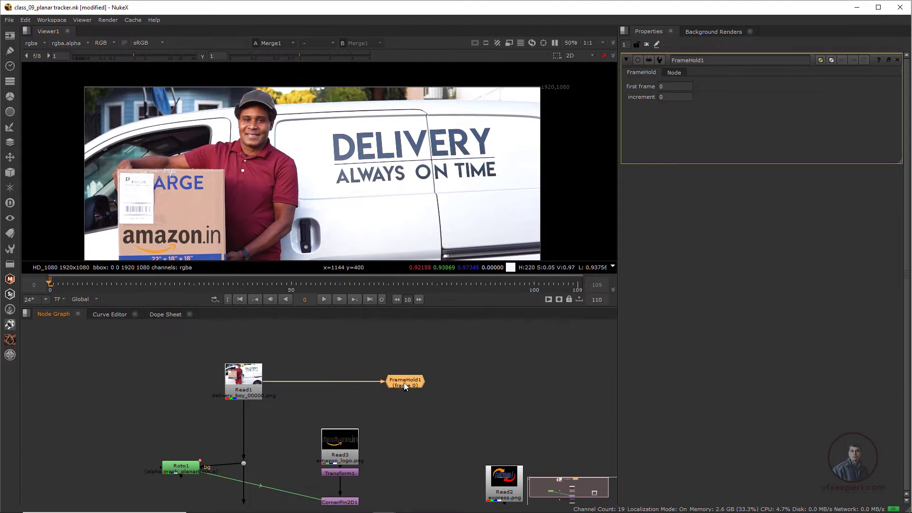
- Add a RotoPaint node under the FrameHold and pick its Clone brush
middle_click_drag(398, 400, 383, 391)
key("p")
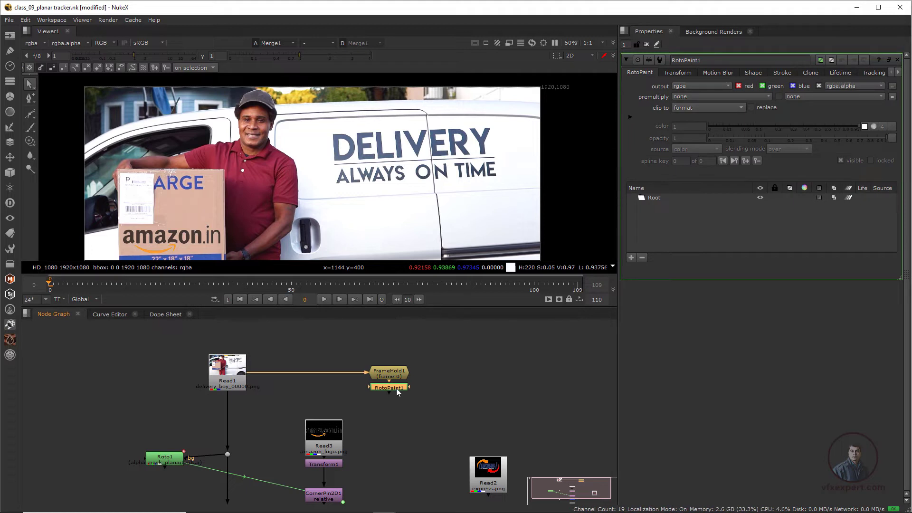
scroll(368, 143, "up", 2)
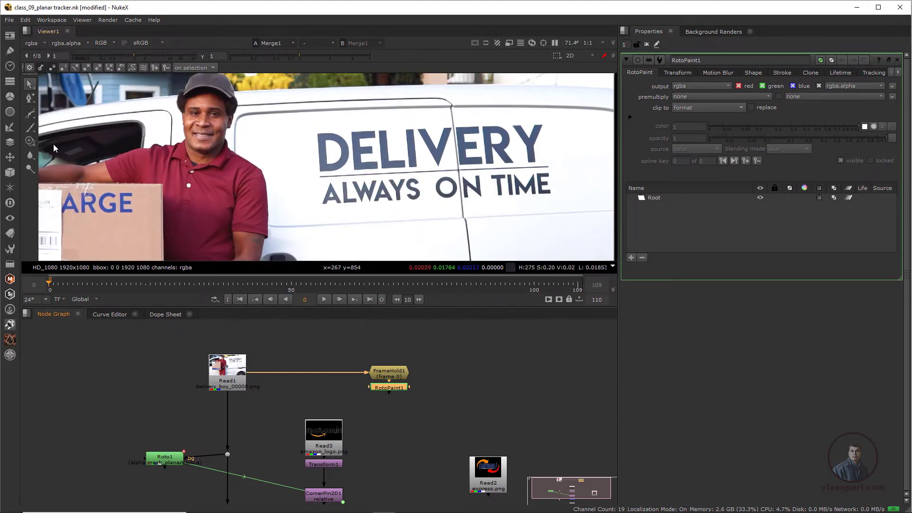
left_click(30, 142)
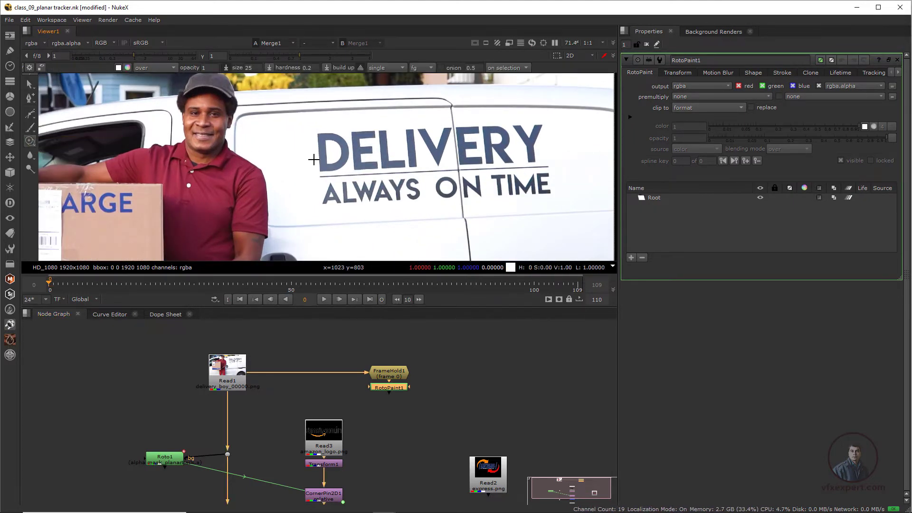
- Clone-paint over the DELIVERY ALWAYS ON TIME lettering on the van until the side panel is clean
scroll(329, 136, "up", 3)
middle_click_drag(329, 136, 365, 195)
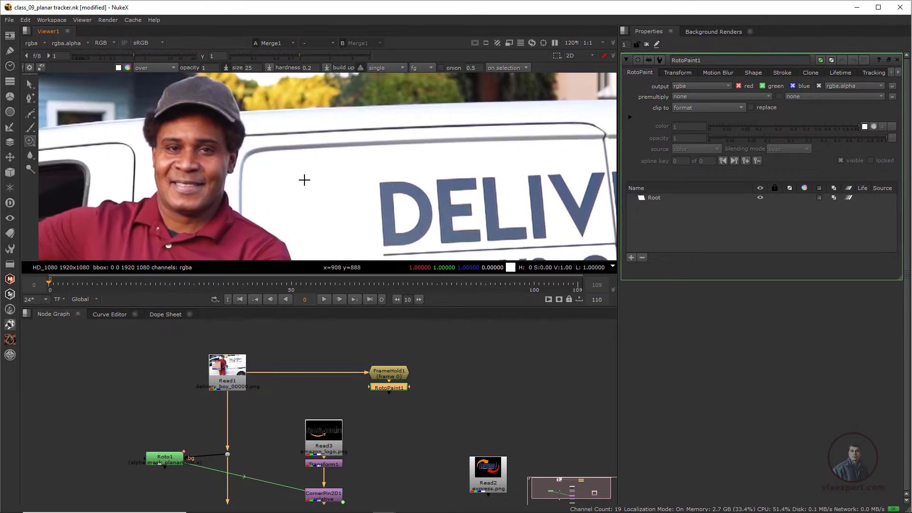
left_click_drag(381, 181, 390, 179, "shift")
left_click(382, 191)
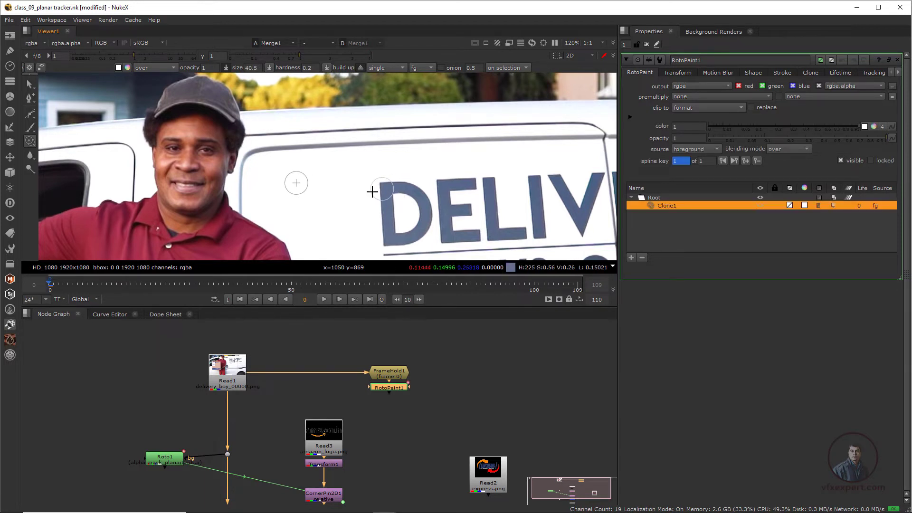
left_click(409, 191)
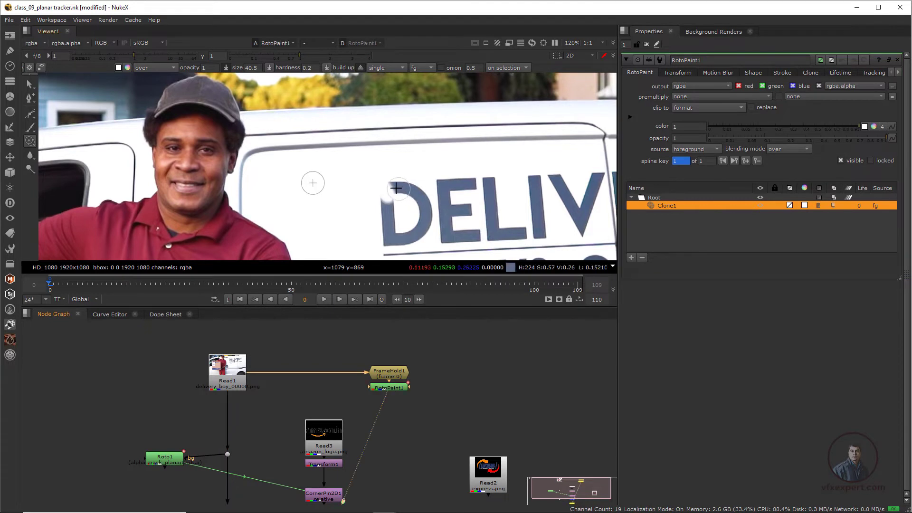
left_click(407, 187)
left_click(409, 191)
left_click_drag(385, 185, 396, 196)
middle_click_drag(413, 195, 443, 183)
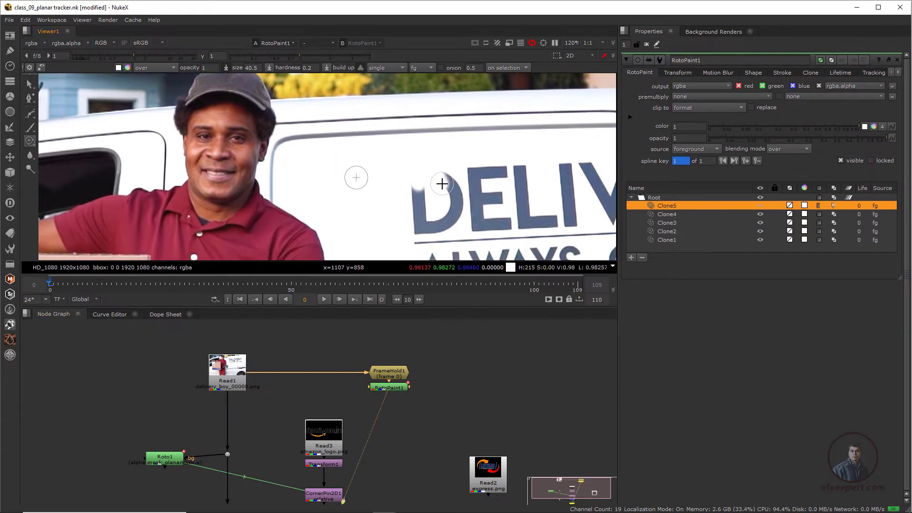
scroll(442, 184, "down", 1)
mouse_move(420, 179)
left_mouse_down()
mouse_move(429, 196)
mouse_move(421, 202)
mouse_move(452, 186)
left_mouse_up()
scroll(447, 177, "down", 1)
middle_click_drag(479, 179, 438, 179)
scroll(438, 179, "up", 1)
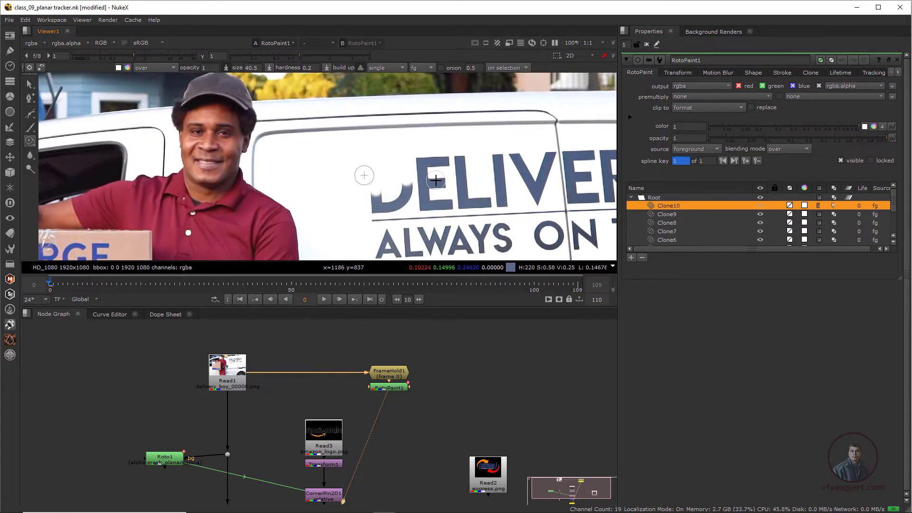
middle_click_drag(366, 171, 419, 155)
scroll(419, 154, "up", 2)
left_click_drag(466, 177, 459, 202)
middle_click_drag(454, 223, 417, 183)
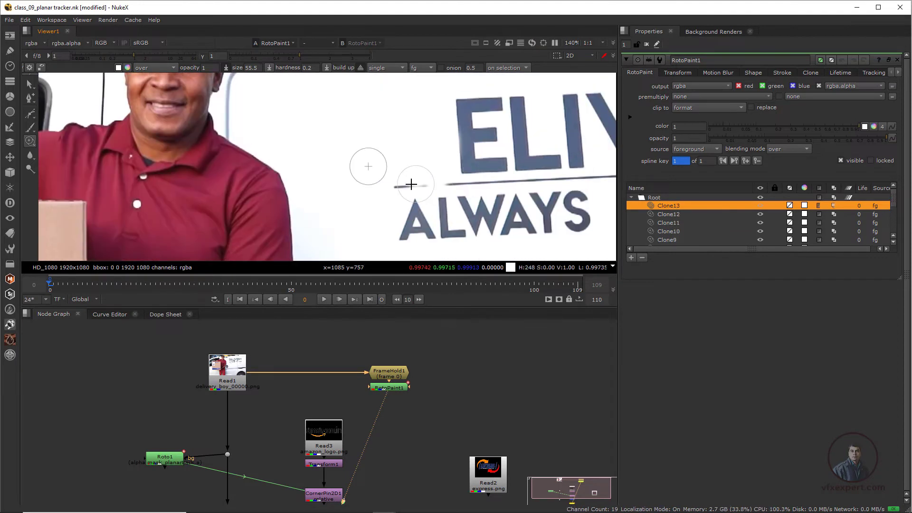
left_click_drag(405, 184, 505, 180)
middle_click_drag(466, 135, 460, 193)
left_click_drag(440, 167, 454, 159)
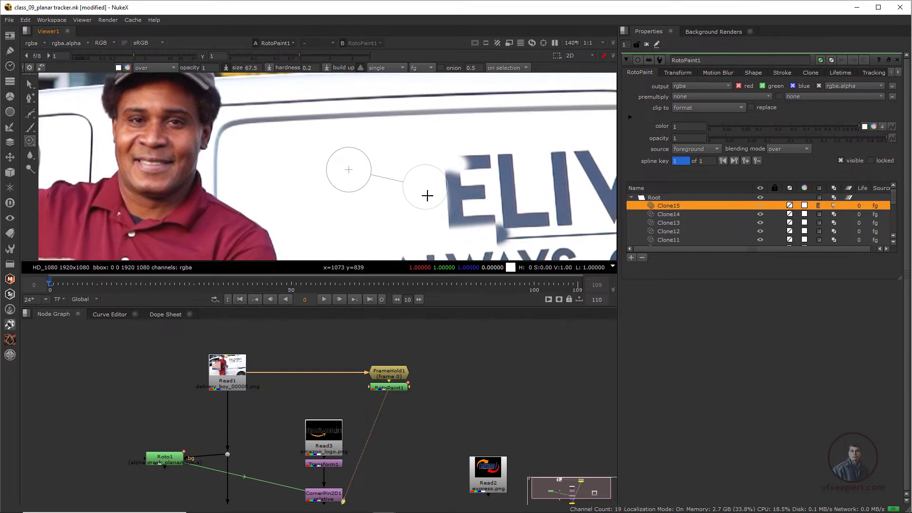
left_click_drag(429, 194, 444, 191)
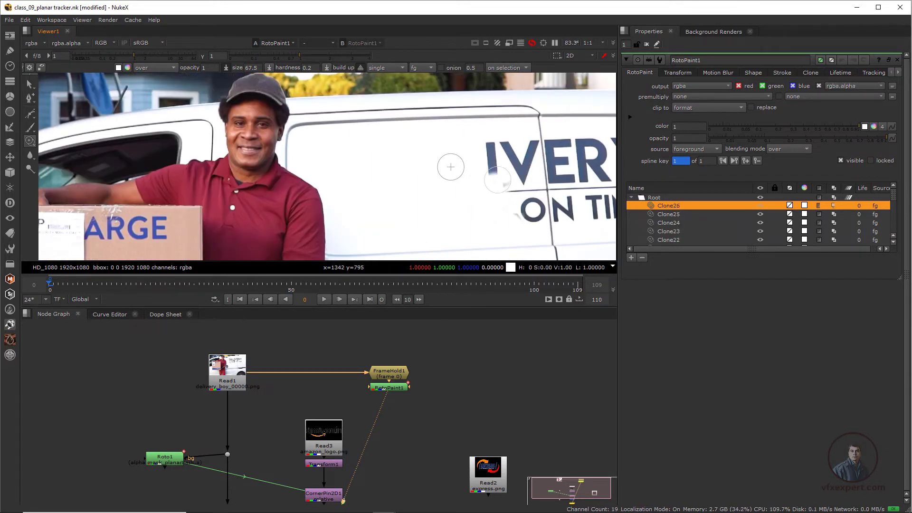
scroll(440, 178, "up", 3)
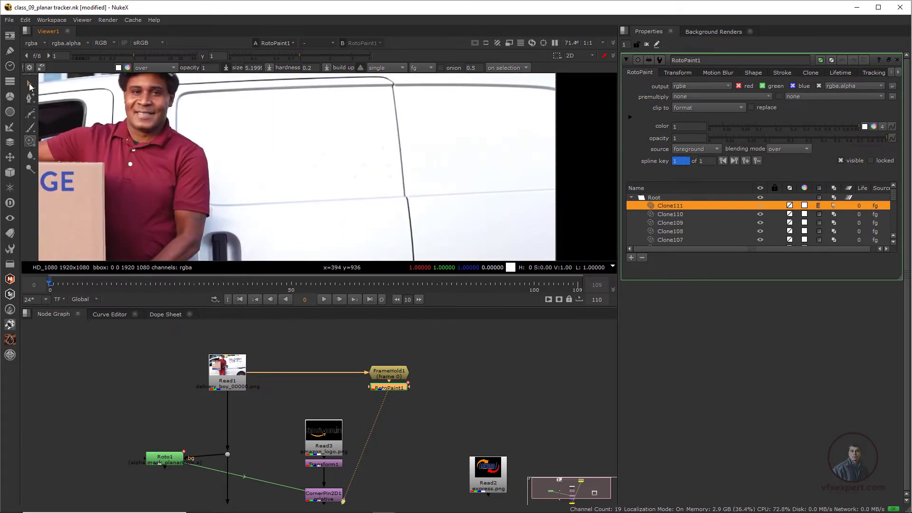
scroll(429, 154, "down", 4)
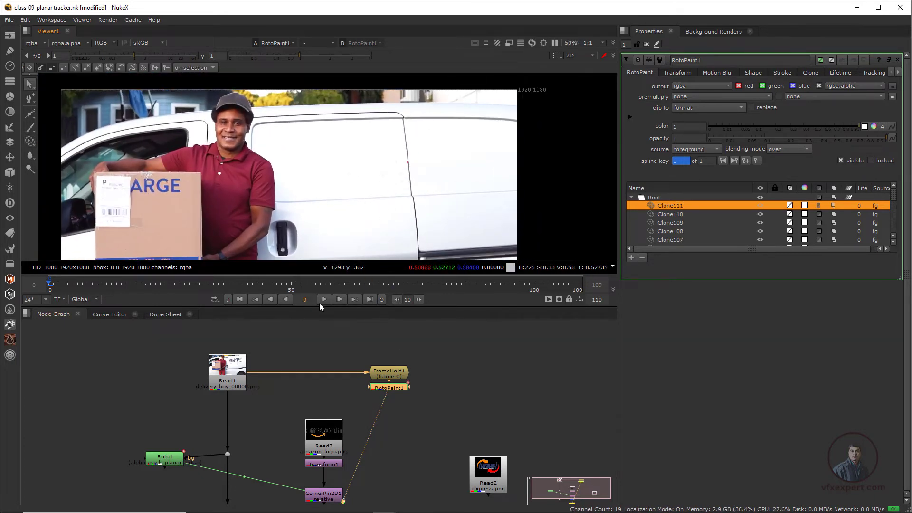
left_click(66, 285)
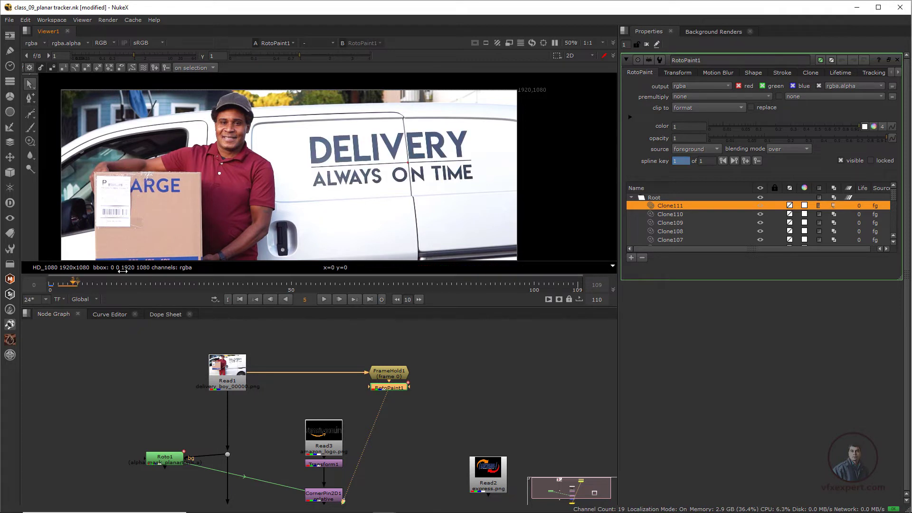
- Select all clone strokes in RotoPaint1 and set their lifetime to all frames
left_click(240, 299)
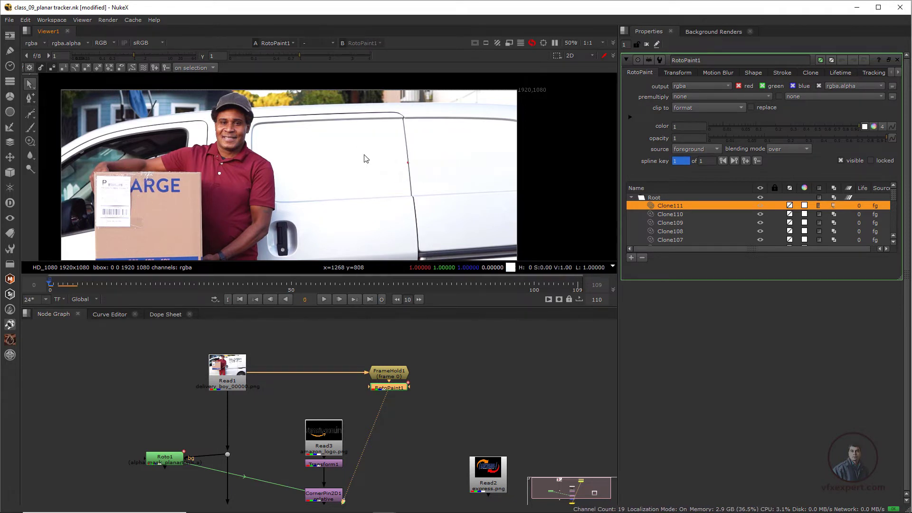
scroll(383, 369, "up", 3)
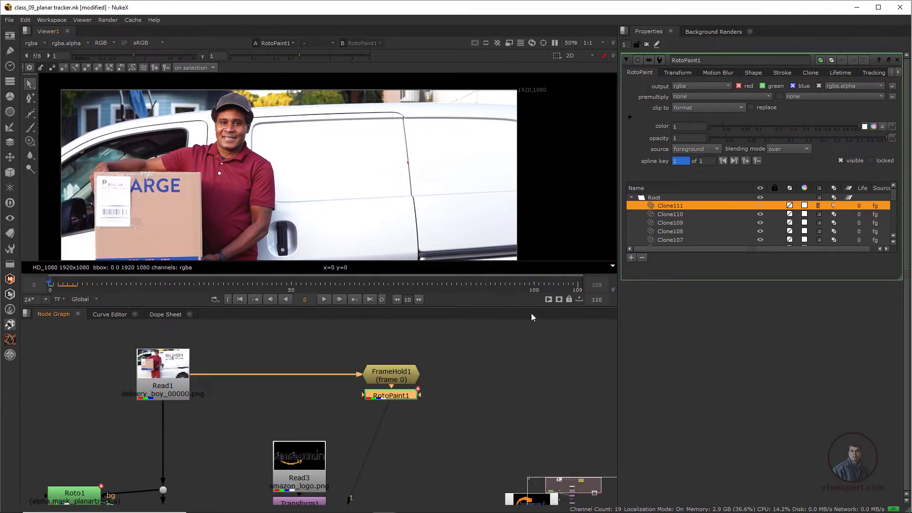
left_click_drag(890, 203, 907, 241)
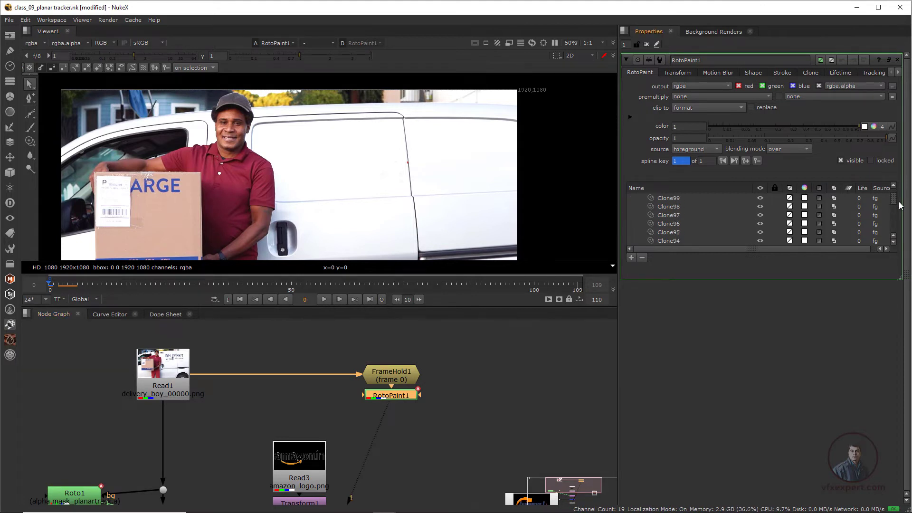
key("ctrl+a")
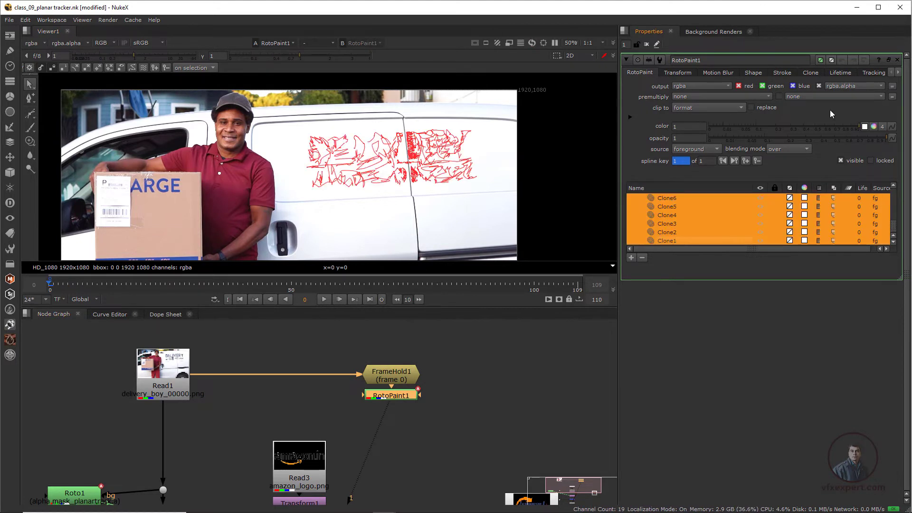
left_click(837, 73)
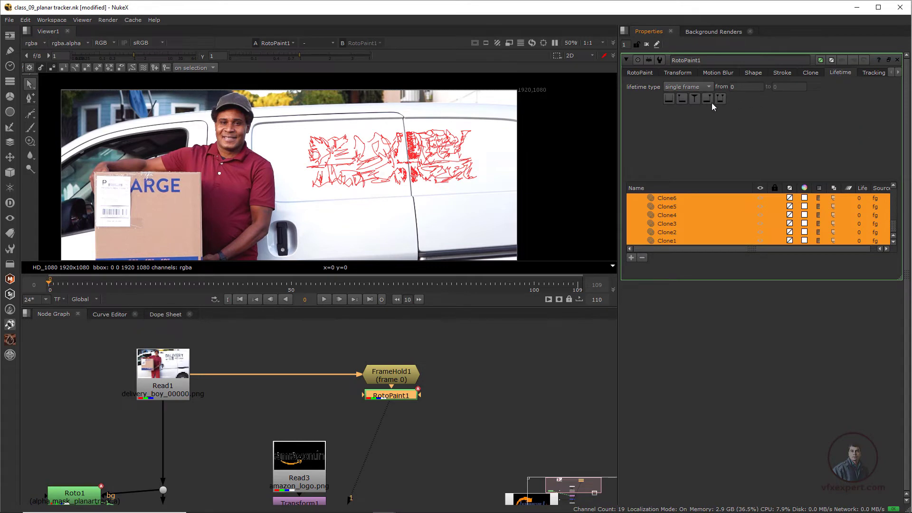
left_click(699, 87)
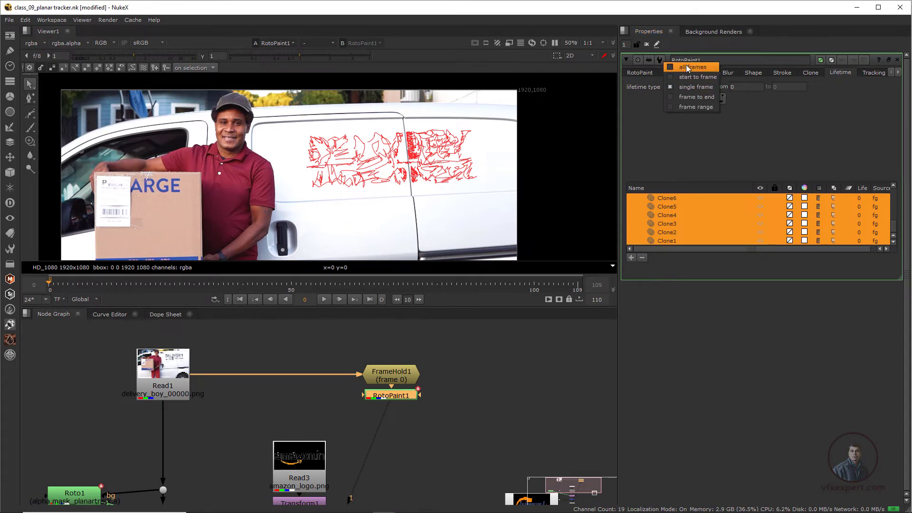
left_click(689, 66)
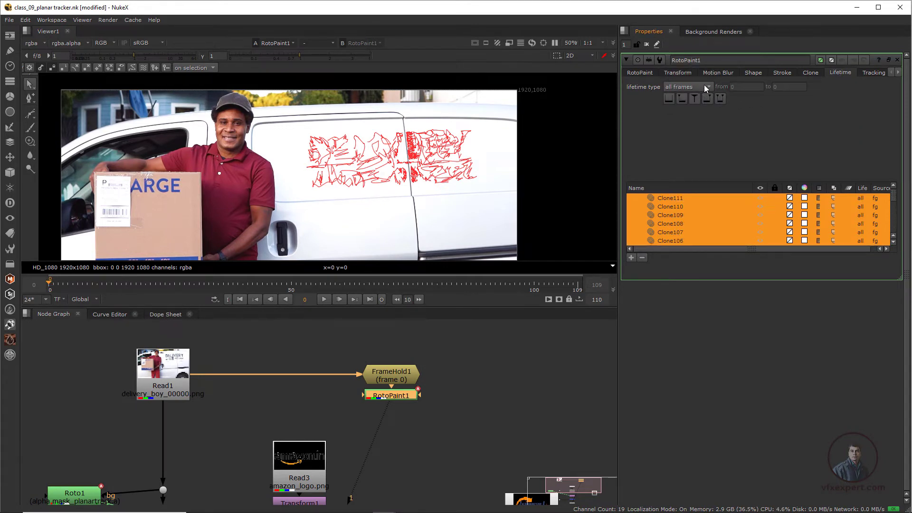
- Scrub through the timeline to check the cleaned van side across frames
left_click(626, 60)
scroll(377, 173, "down", 3)
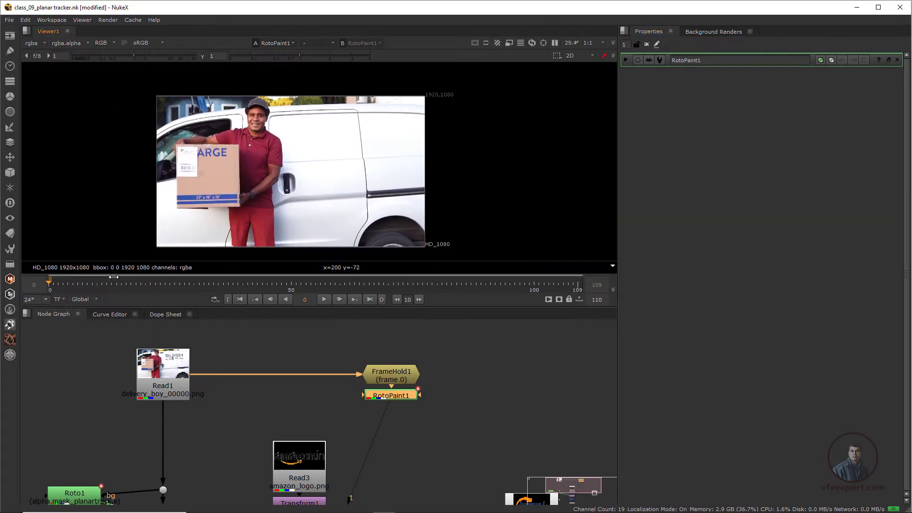
left_click_drag(113, 281, 260, 281)
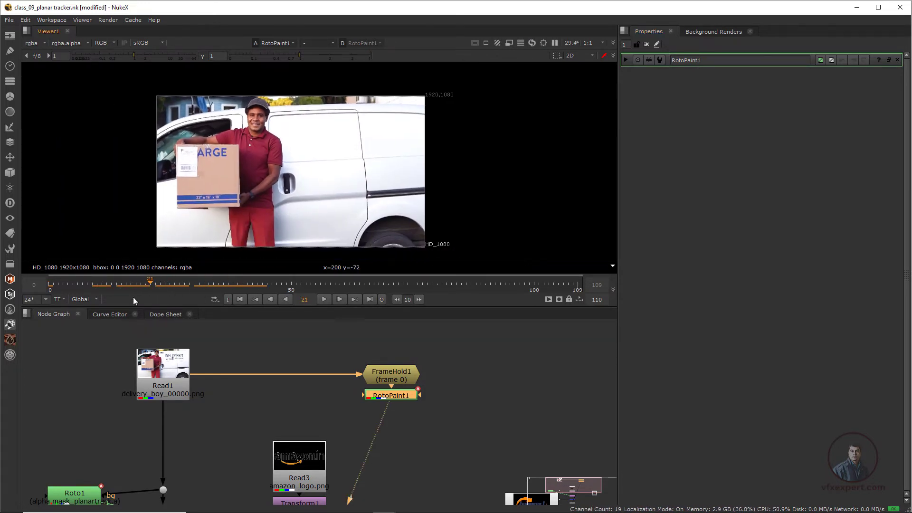
left_click_drag(115, 290, 106, 288)
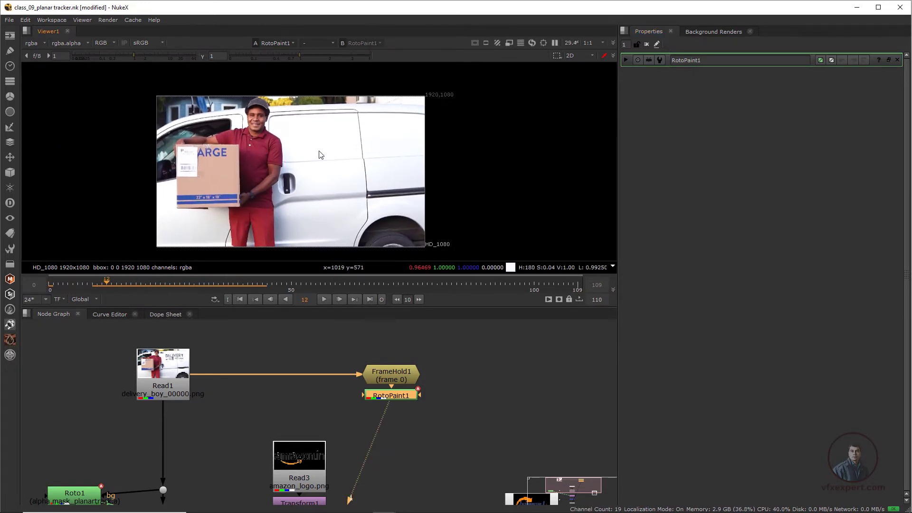
left_click(242, 299)
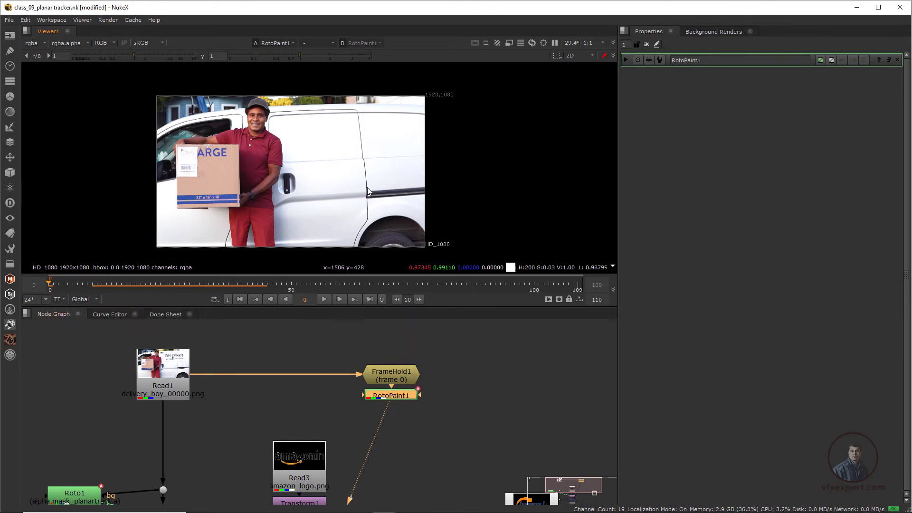
- Open the Roto1 node's properties and view its output in the viewer
left_click(324, 422)
scroll(323, 422, "down", 2)
middle_click_drag(323, 422, 294, 381)
scroll(362, 406, "up", 2)
scroll(361, 406, "down", 2)
middle_click_drag(358, 379, 389, 414)
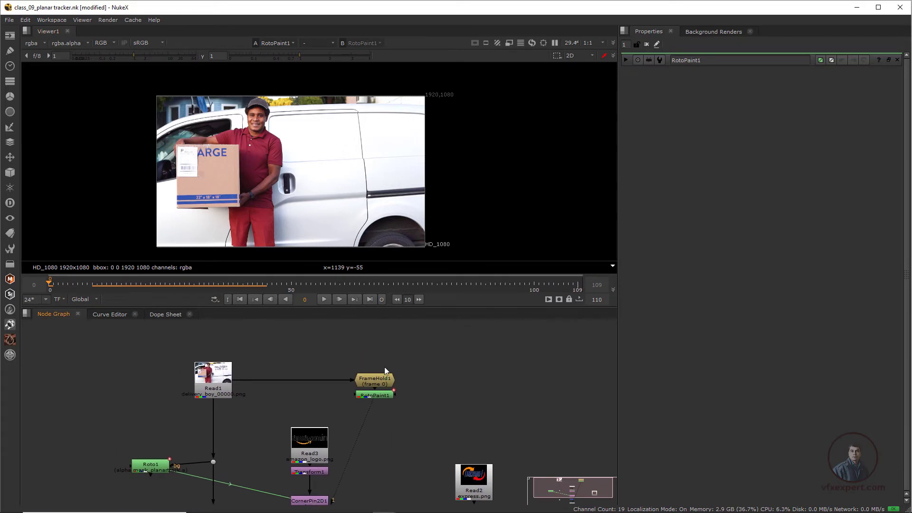
scroll(359, 148, "up", 2)
middle_click_drag(358, 164, 338, 197)
left_click_drag(259, 133, 408, 205)
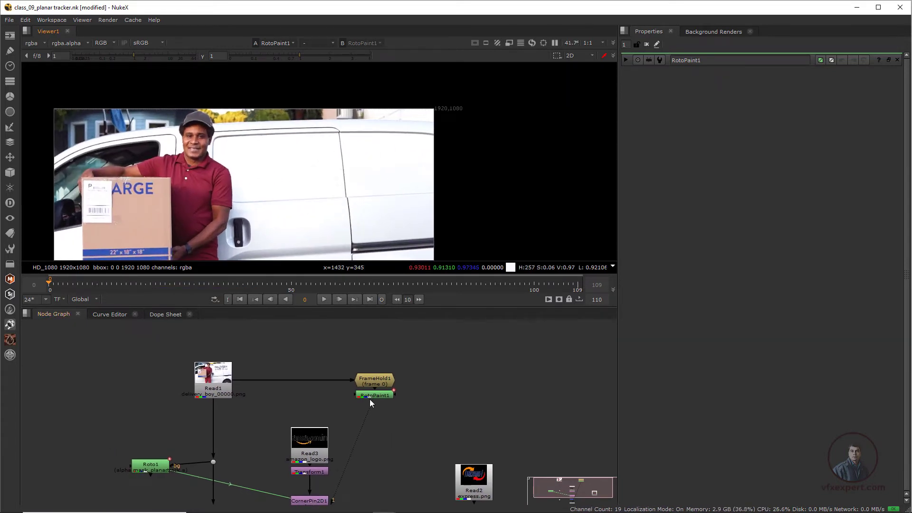
scroll(349, 435, "down", 1)
middle_click_drag(350, 435, 366, 420)
scroll(254, 443, "up", 1)
middle_click_drag(254, 443, 266, 422)
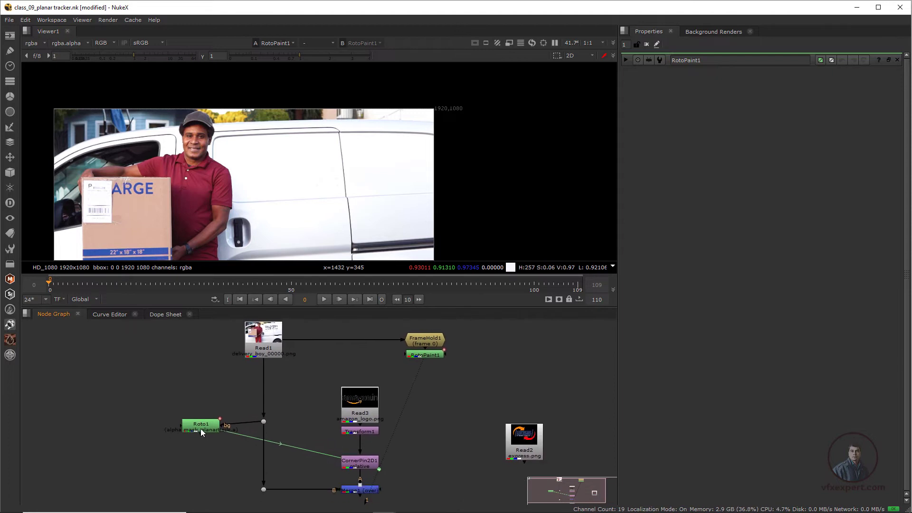
double_click(205, 432)
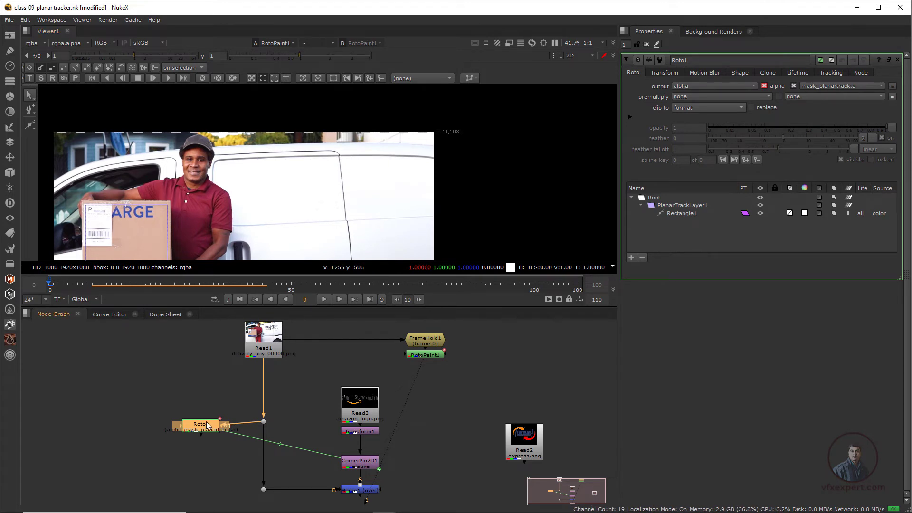
key("1")
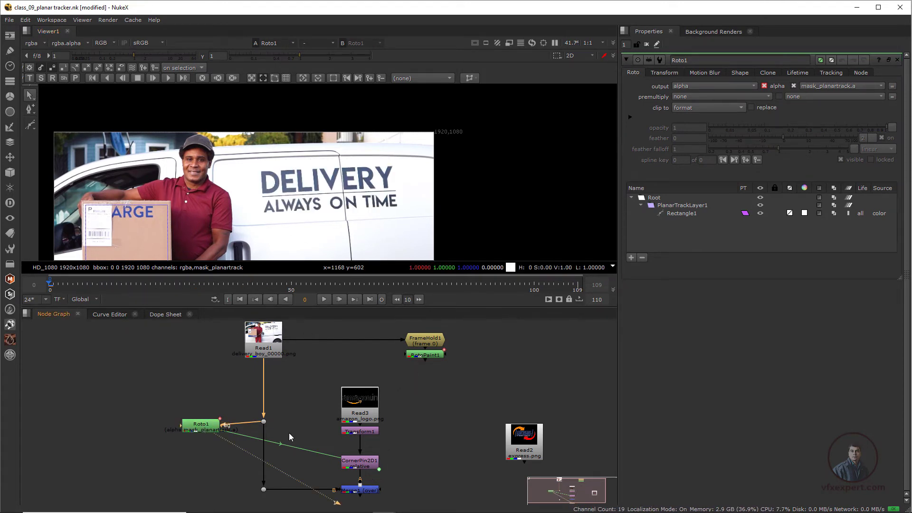
scroll(289, 433, "down", 4)
left_click_drag(340, 466, 221, 421)
scroll(269, 190, "up", 3)
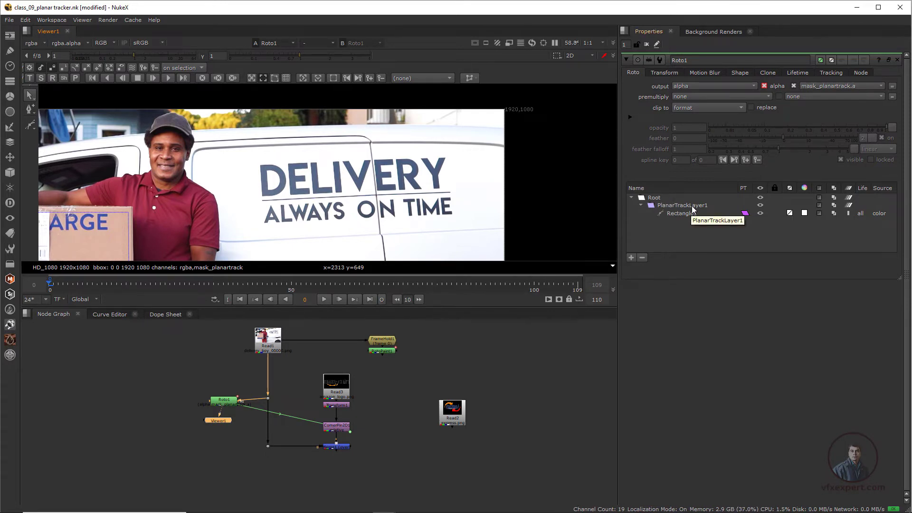
- Add a new planar track layer in Roto1 and draw a four-point Bezier around the DELIVERY ALWAYS ON TIME lettering
left_click(443, 78)
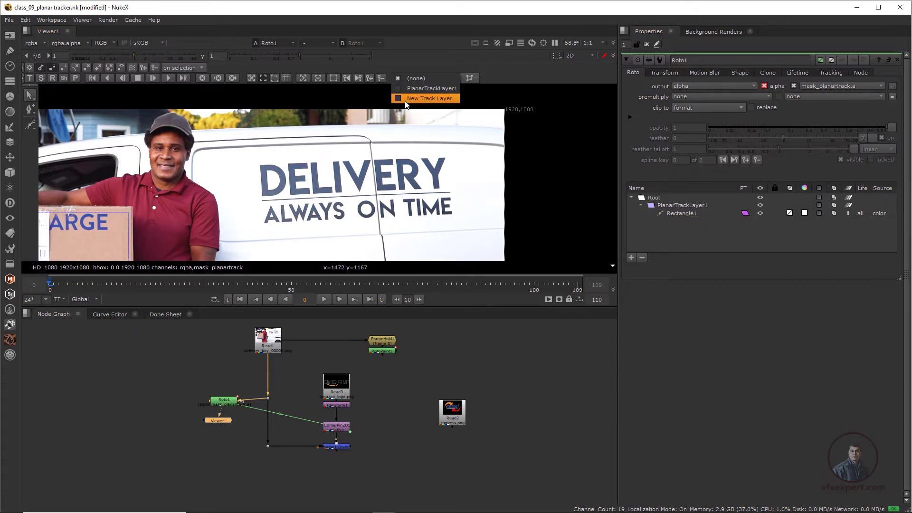
left_click(432, 98)
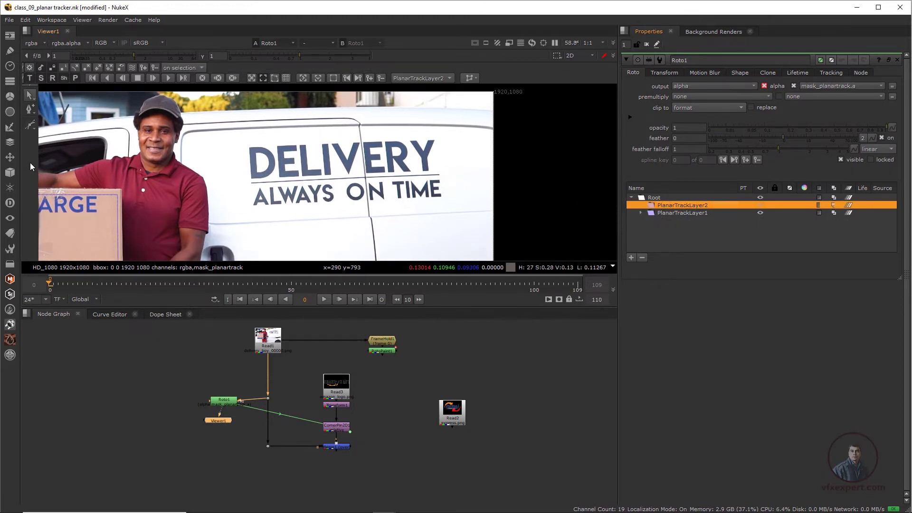
right_click(32, 126)
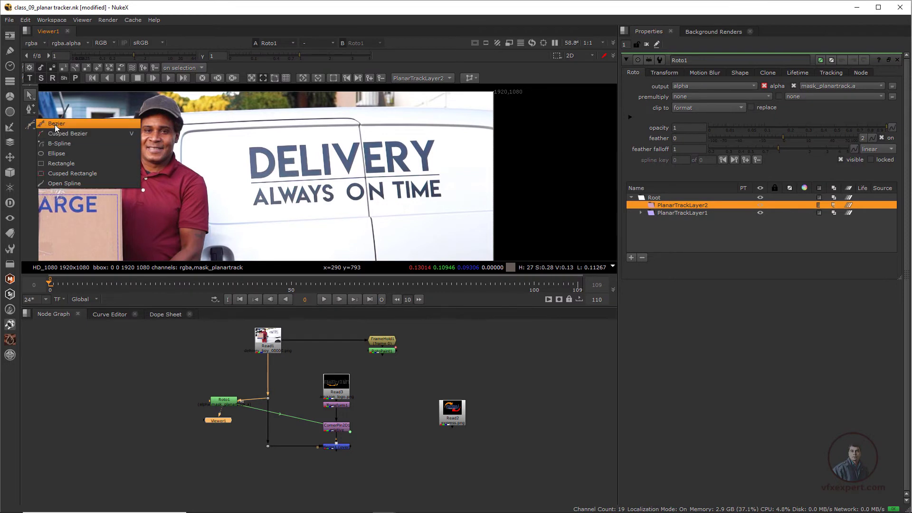
left_click(55, 125)
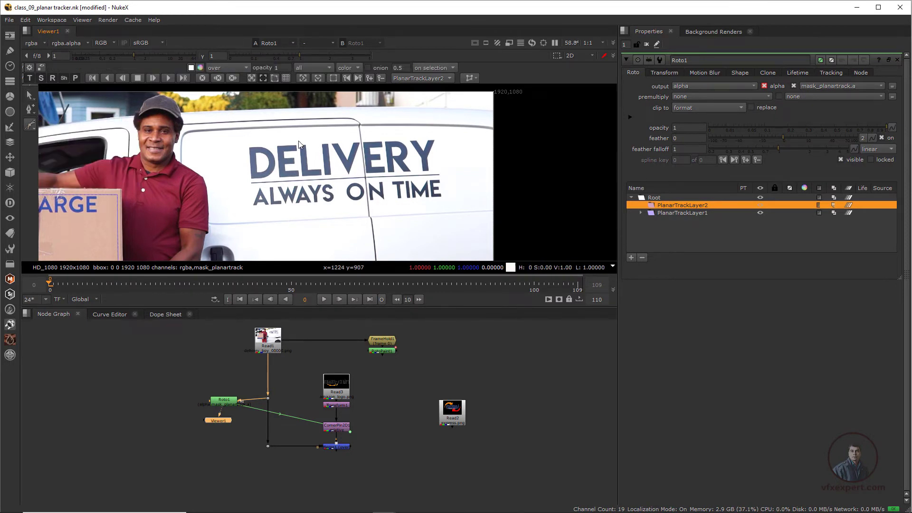
left_click(266, 141)
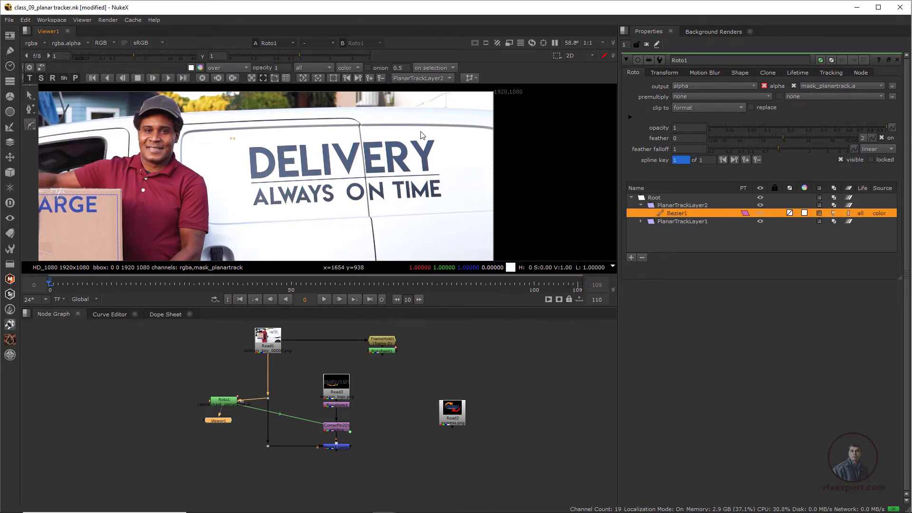
left_click(452, 132)
left_click(465, 206)
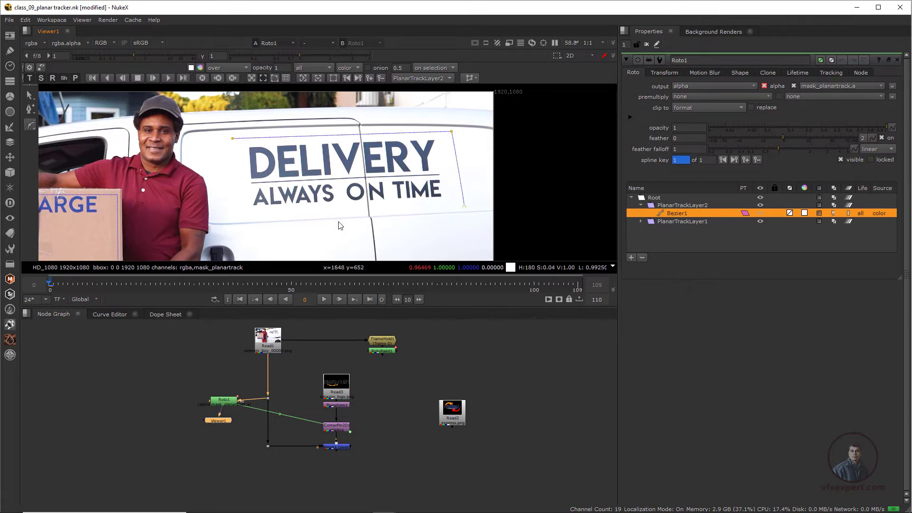
left_click(244, 215)
left_click(232, 139)
left_click_drag(232, 139, 225, 138)
left_click_drag(244, 215, 244, 218)
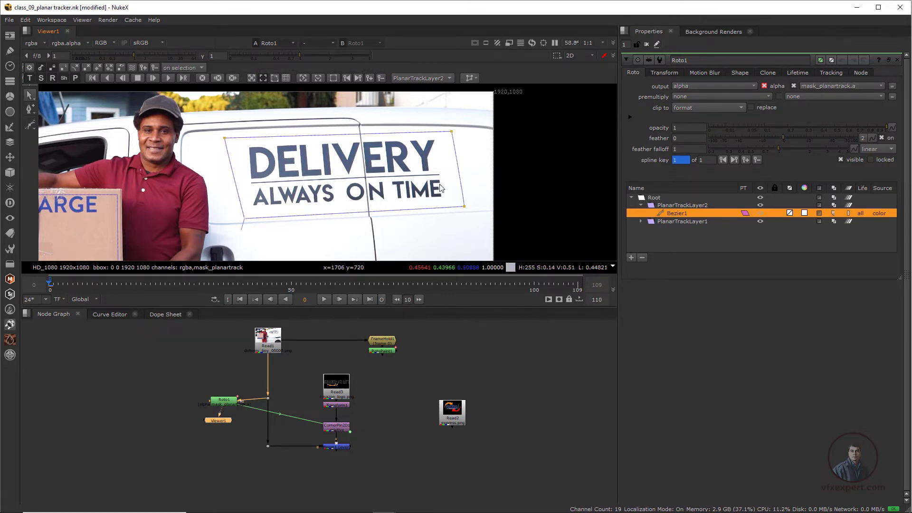
- Track PlanarTrackLayer2 forward through the whole sequence
left_click(682, 205)
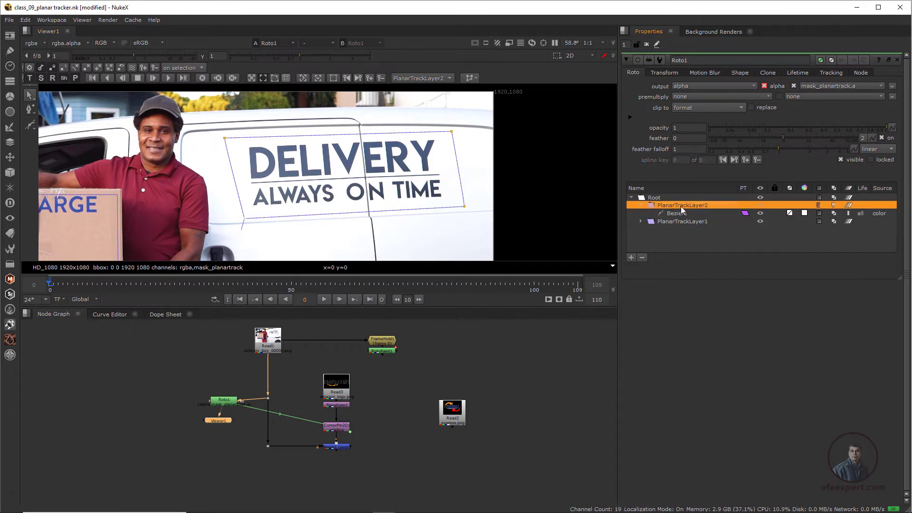
left_click(168, 80)
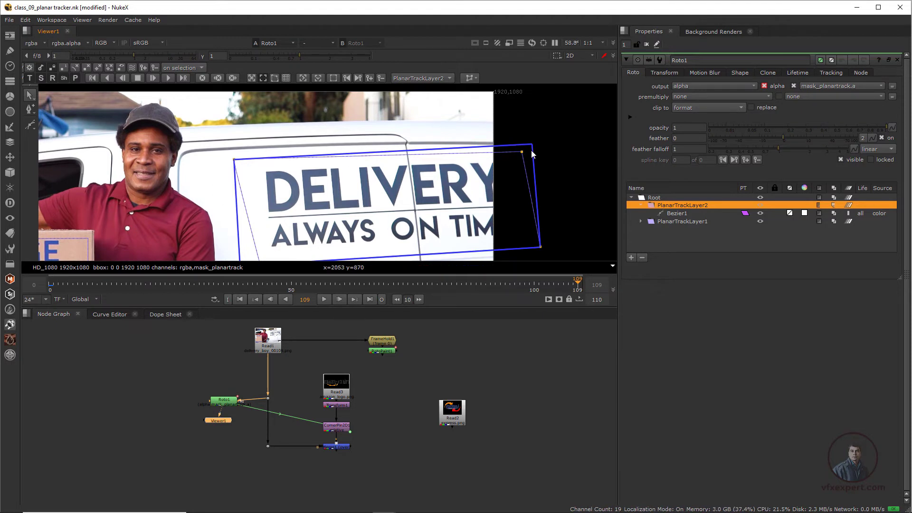
left_click(262, 78)
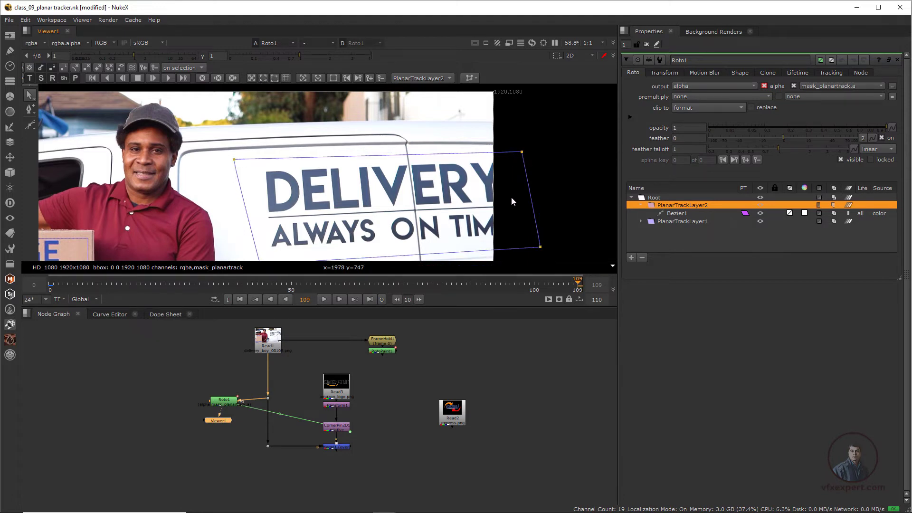
scroll(359, 179, "down", 2)
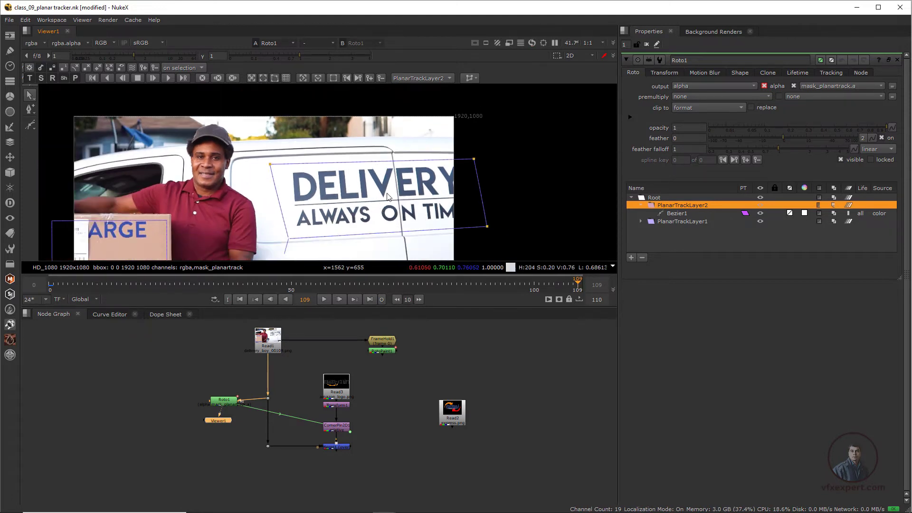
- Return to frame 0 and display the planar surface, its corner pins and the grid overlay for the lettering track
left_click(242, 299)
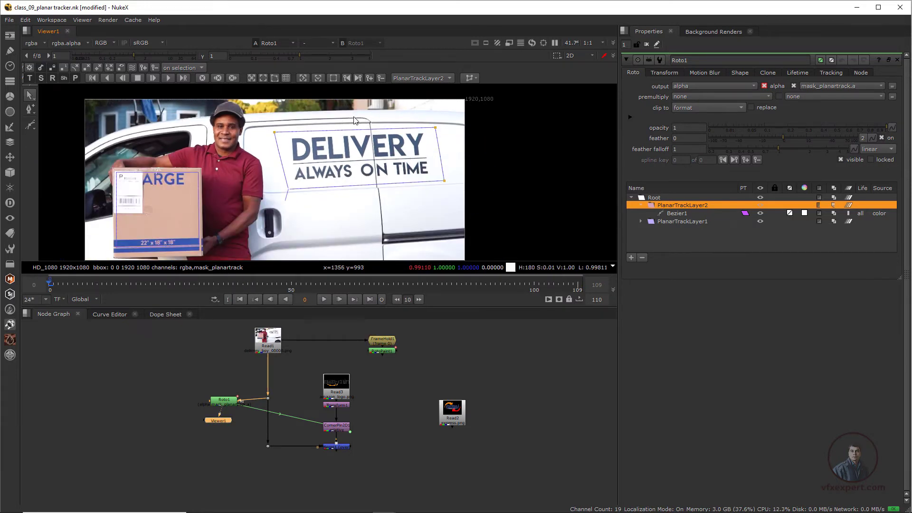
scroll(180, 213, "up", 2)
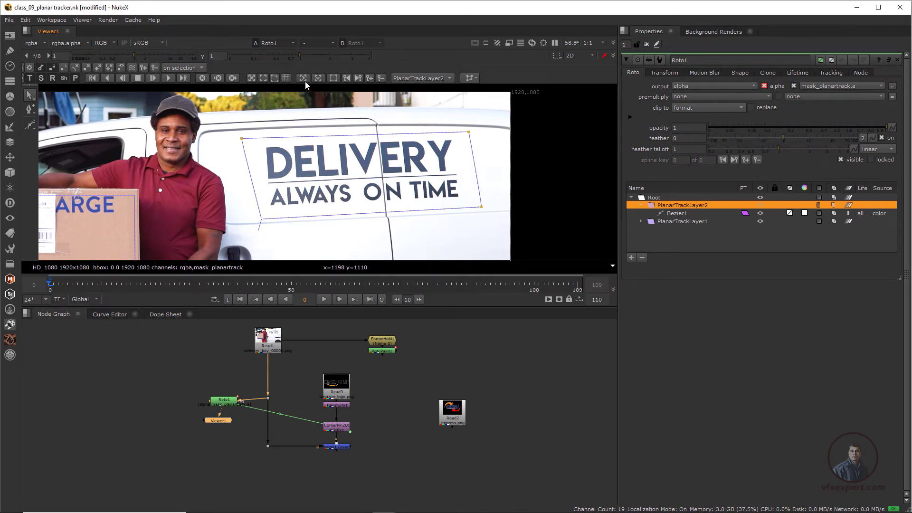
left_click(264, 78)
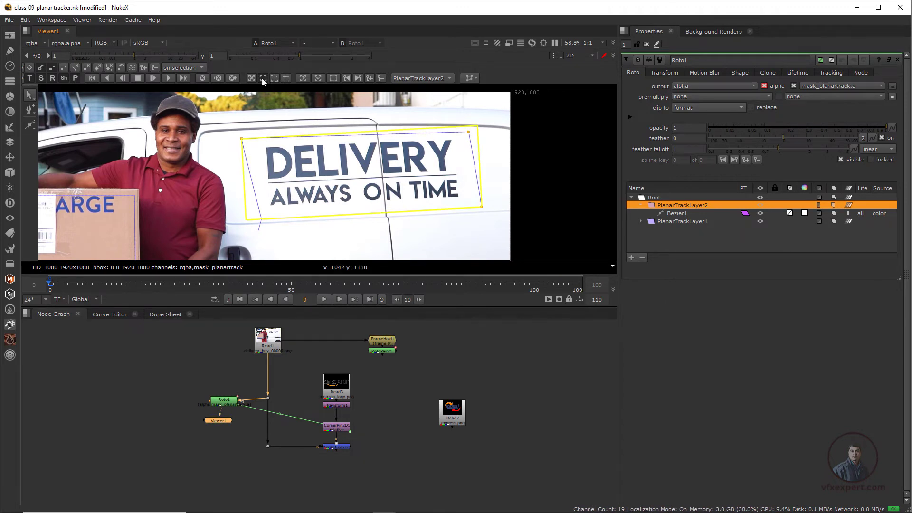
scroll(288, 161, "up", 2)
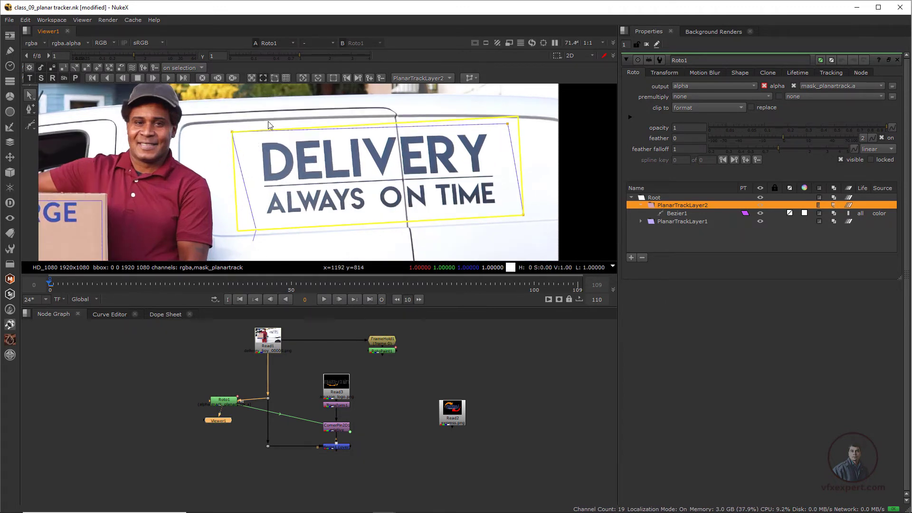
left_click(275, 79)
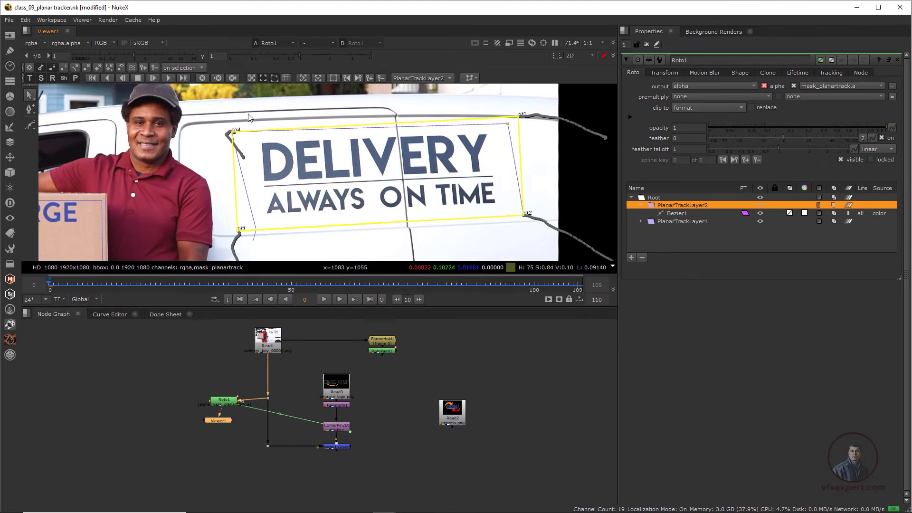
left_click(287, 78)
scroll(400, 187, "down", 3)
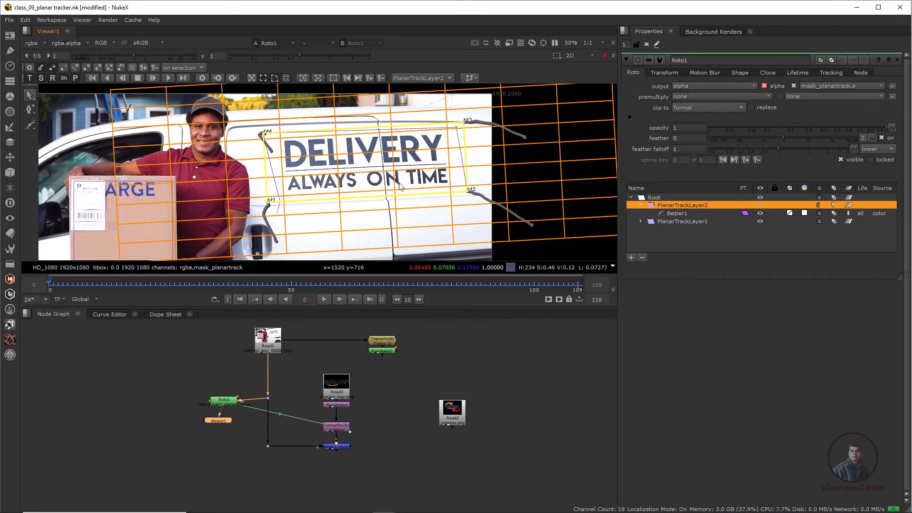
scroll(401, 186, "up", 2)
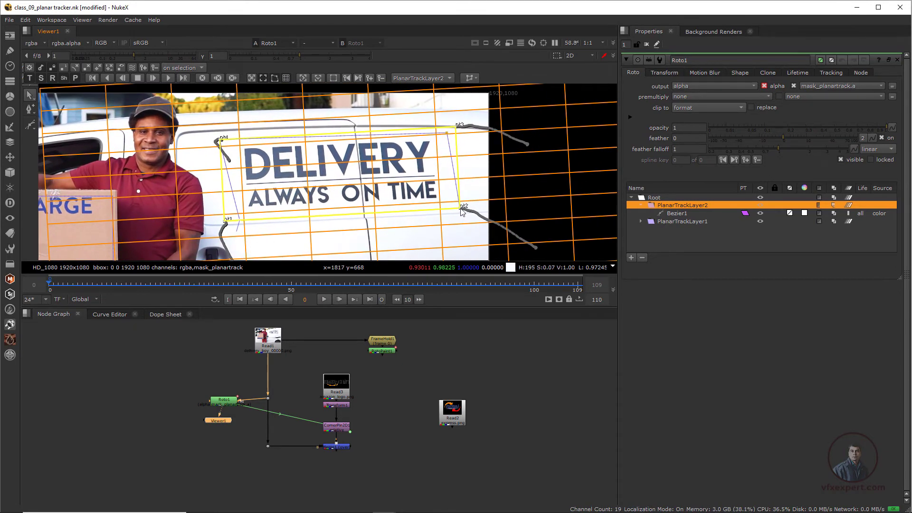
- Align the lettering track's planar surface corners to the lettering panel edges and hide the grid overlay
left_click_drag(460, 209, 462, 216)
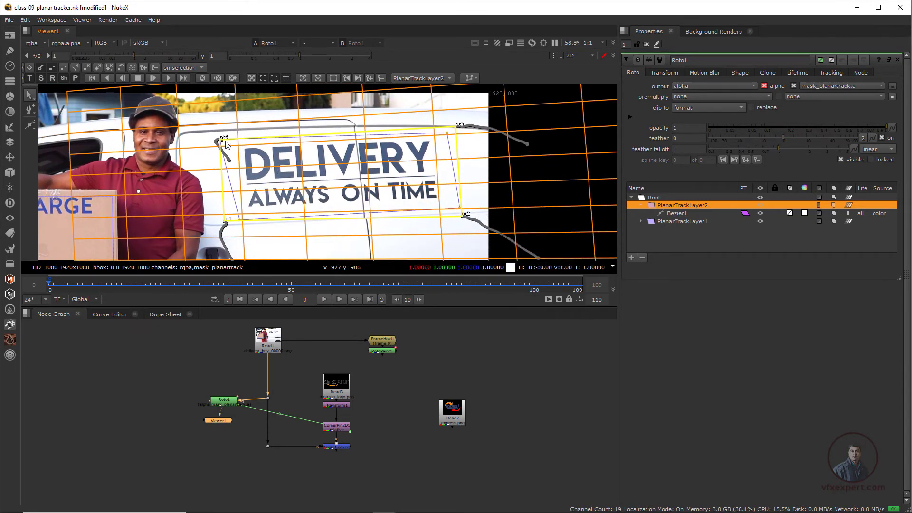
left_click_drag(220, 140, 219, 141)
left_click_drag(225, 221, 220, 223)
left_click_drag(456, 127, 459, 131)
scroll(458, 131, "down", 1)
middle_click_drag(458, 130, 434, 116)
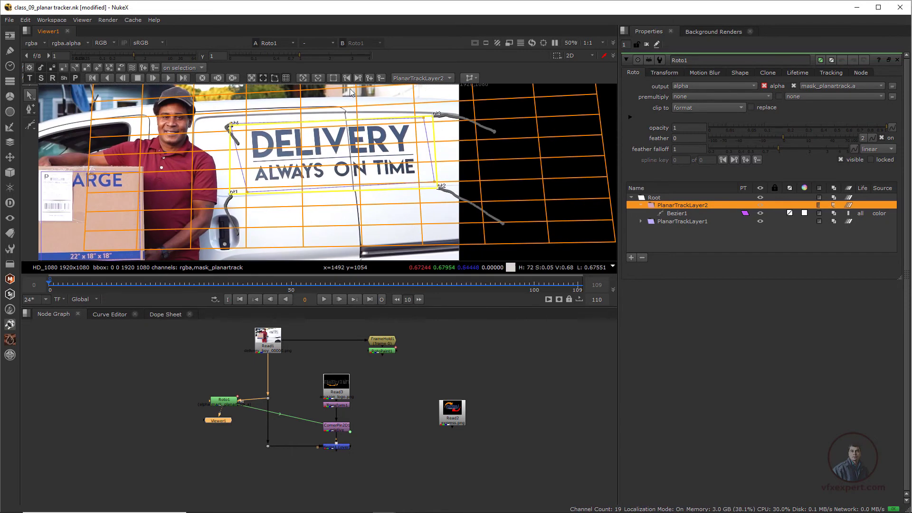
left_click(286, 77)
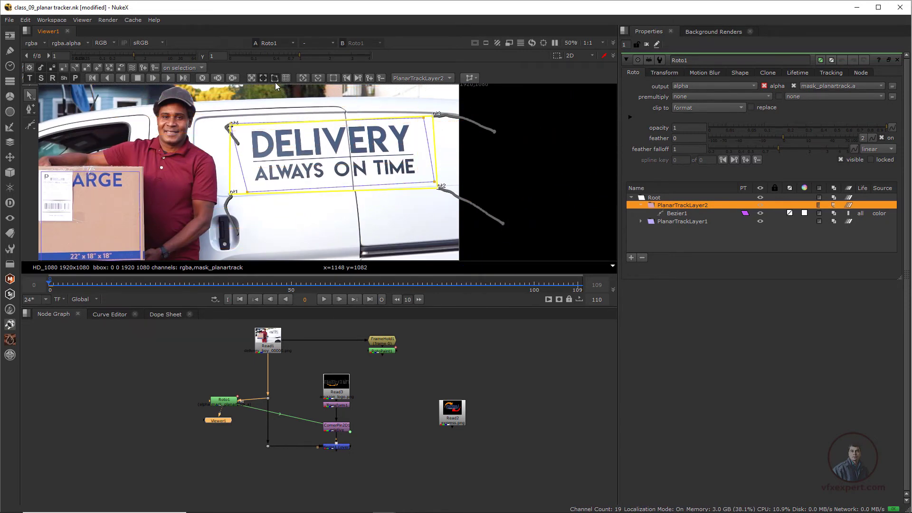
left_click(275, 79)
- Play through the sequence to check how the planar surface follows the lettering
scroll(378, 191, "up", 1)
middle_click_drag(378, 192, 418, 234)
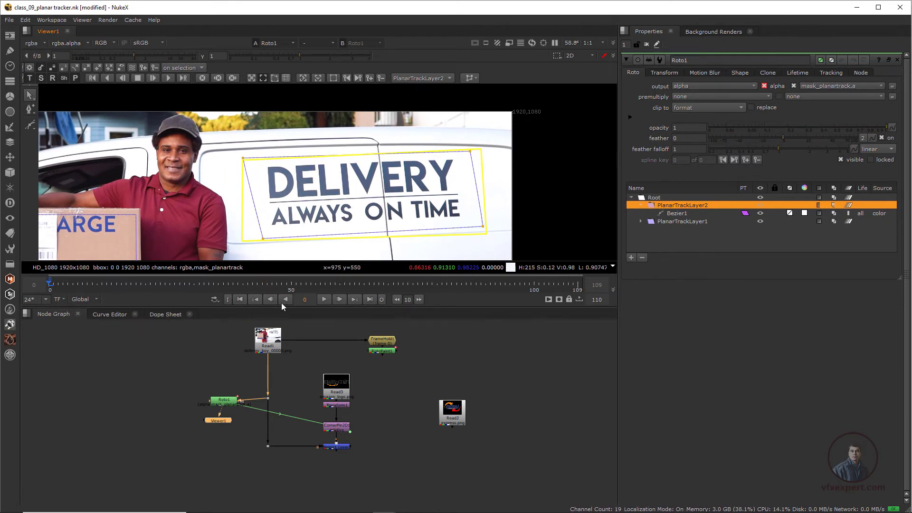
left_click(324, 299)
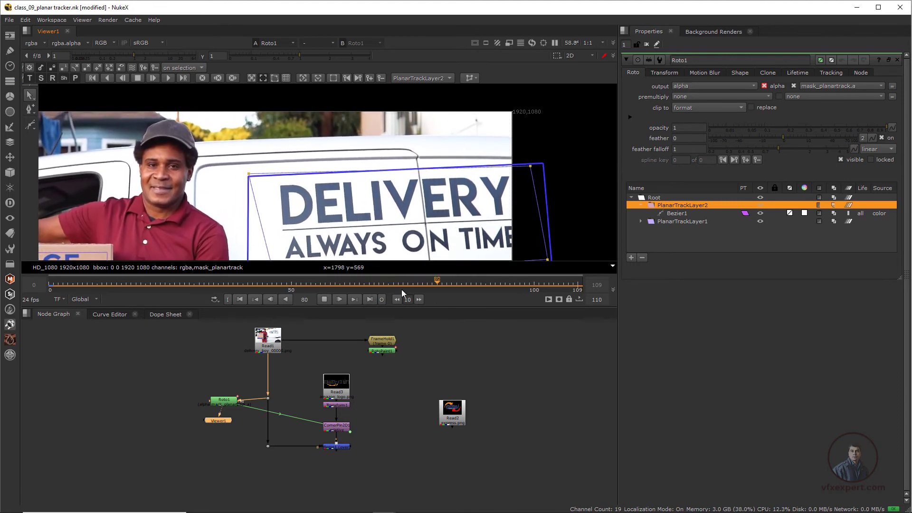
left_click(325, 299)
left_click(240, 299)
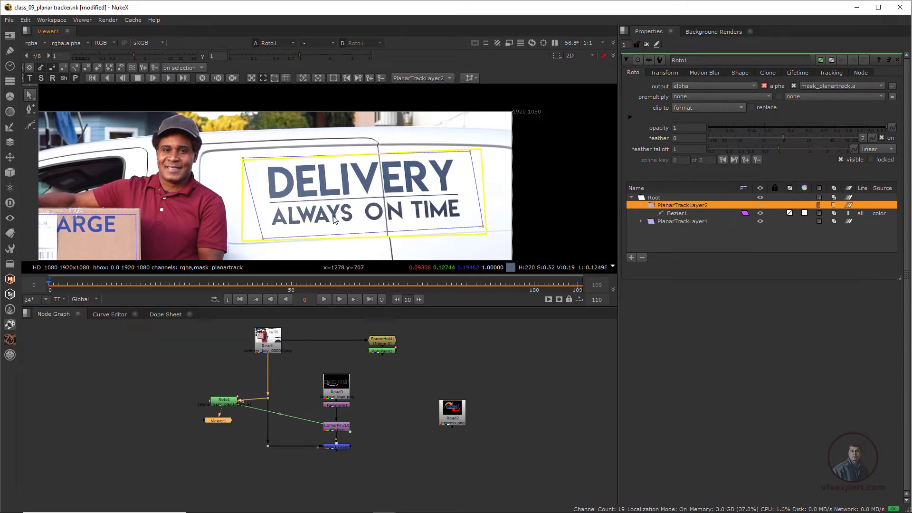
scroll(339, 217, "up", 1)
scroll(340, 217, "down", 2)
middle_click_drag(361, 223, 400, 214)
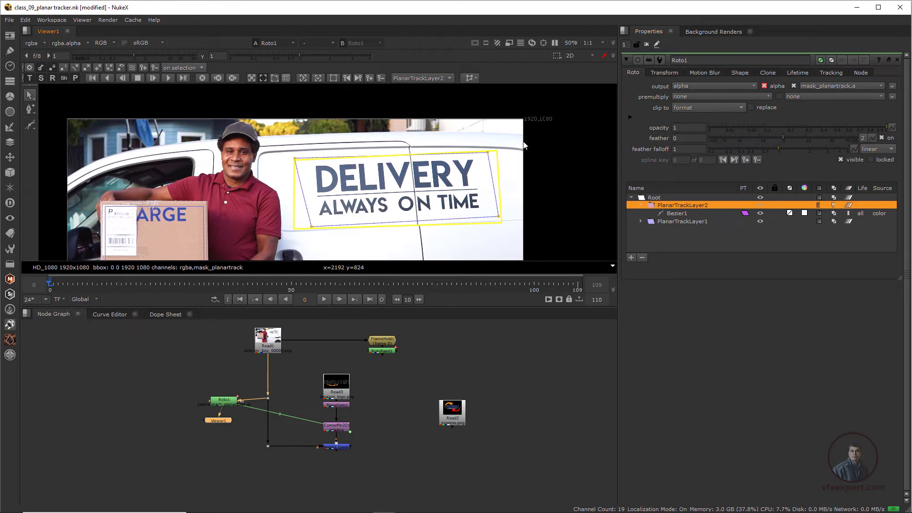
- Export a CornerPin2D (relative) node from PlanarTrackLayer2 into the node graph
left_click(476, 79)
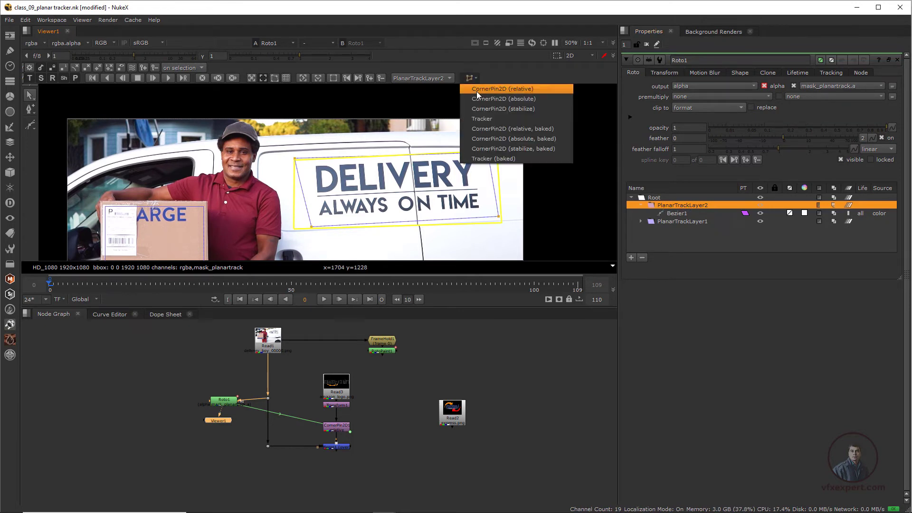
left_click(523, 89)
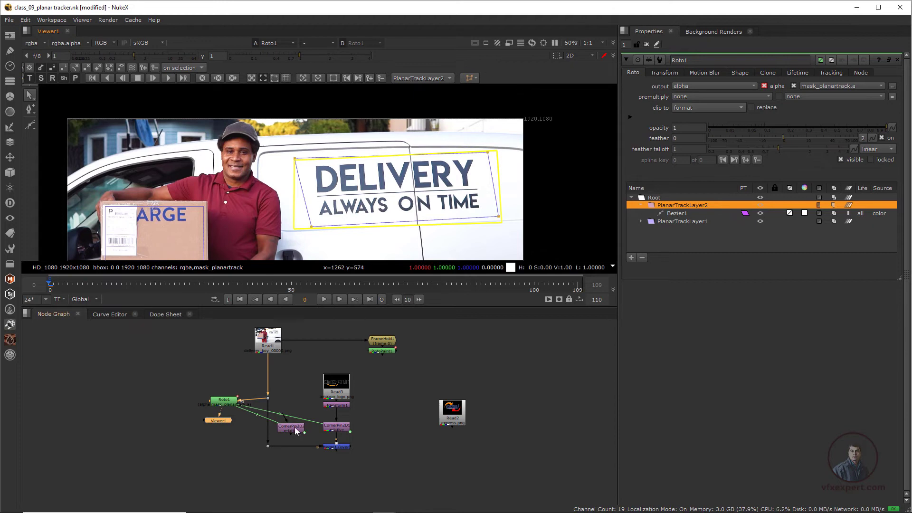
left_click_drag(295, 431, 349, 360)
middle_click_drag(378, 404, 286, 418)
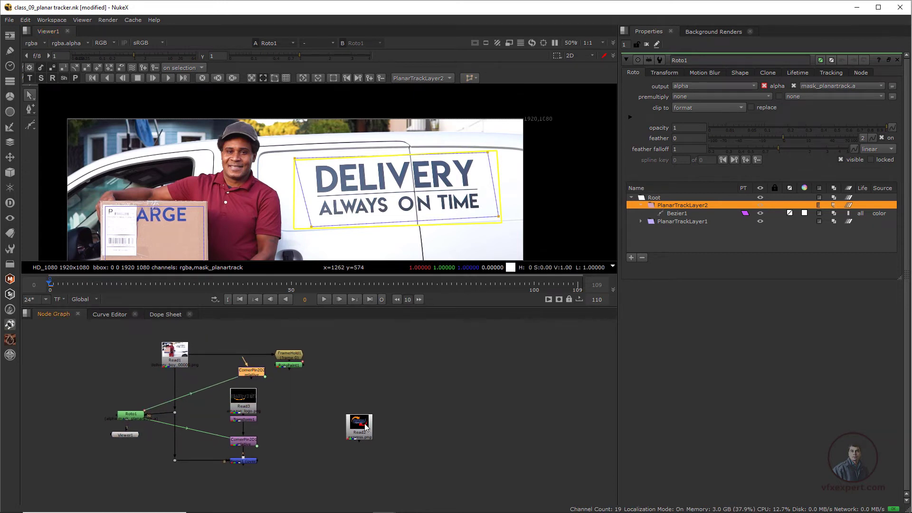
- Rearrange the node graph and add a new Merge node below the clean-plate branch
left_click_drag(365, 424, 497, 431)
scroll(318, 353, "up", 2)
middle_click_drag(357, 383, 420, 397)
left_click_drag(379, 355, 391, 391)
left_click(385, 421)
scroll(381, 446, "down", 1)
middle_click_drag(405, 491, 395, 448)
key("m")
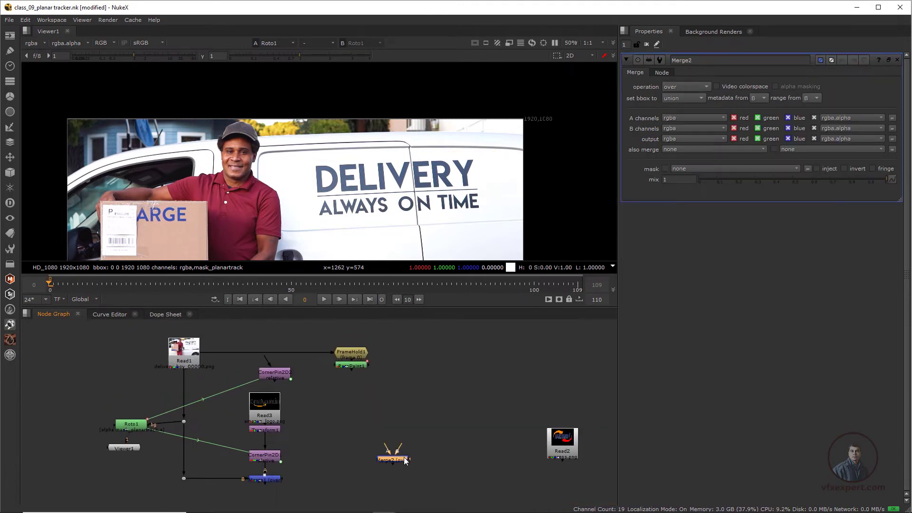
- Connect Merge2's B input to the existing merge output and its A input to RotoPaint1
left_click_drag(406, 461, 363, 474)
middle_click_drag(293, 473, 281, 453)
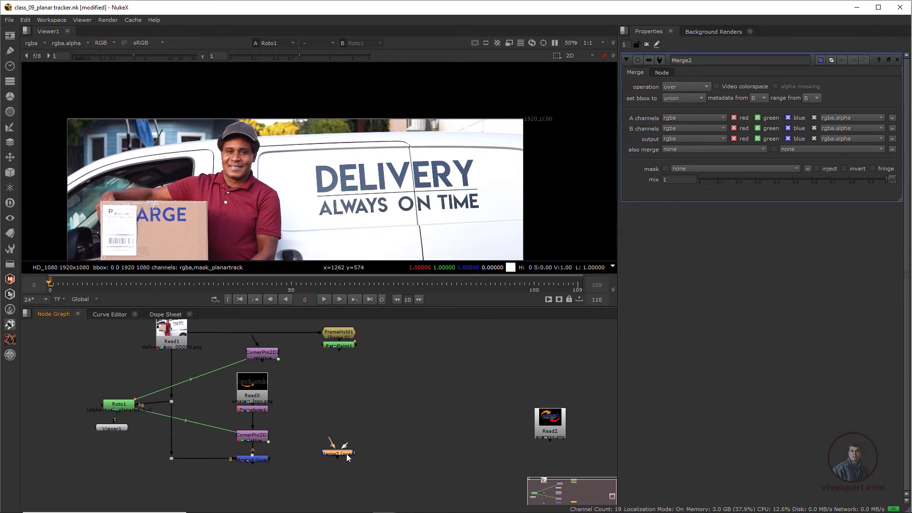
left_click_drag(346, 447, 252, 464)
left_click_drag(336, 456, 338, 460)
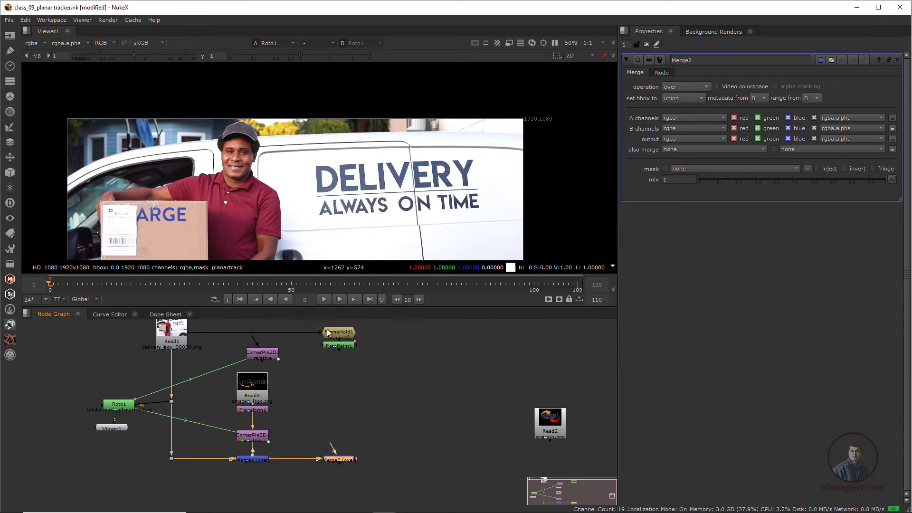
left_click_drag(340, 346, 343, 364)
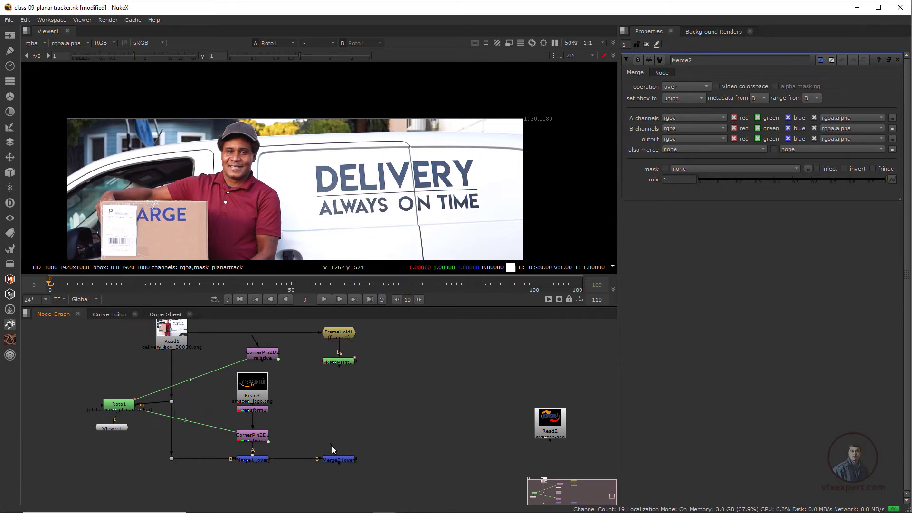
left_click_drag(331, 446, 347, 366)
left_click_drag(349, 464, 350, 458)
scroll(398, 218, "down", 2)
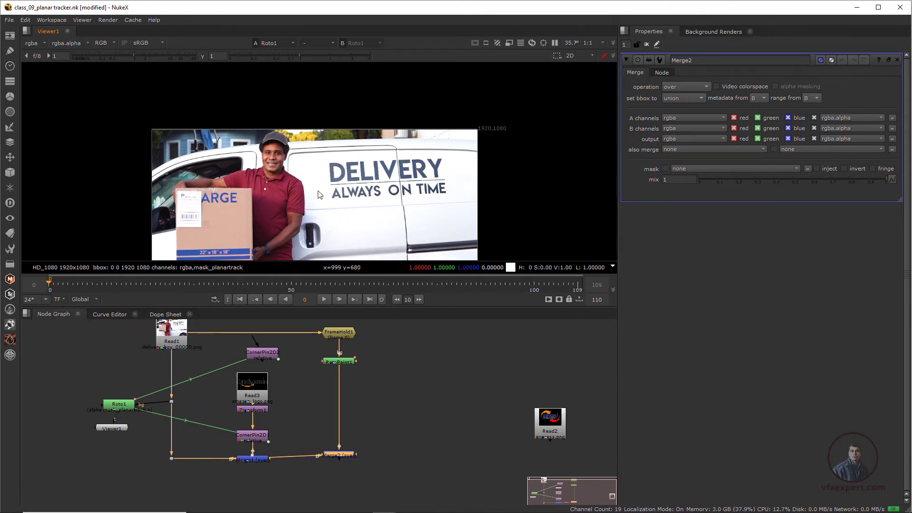
scroll(340, 377, "up", 2)
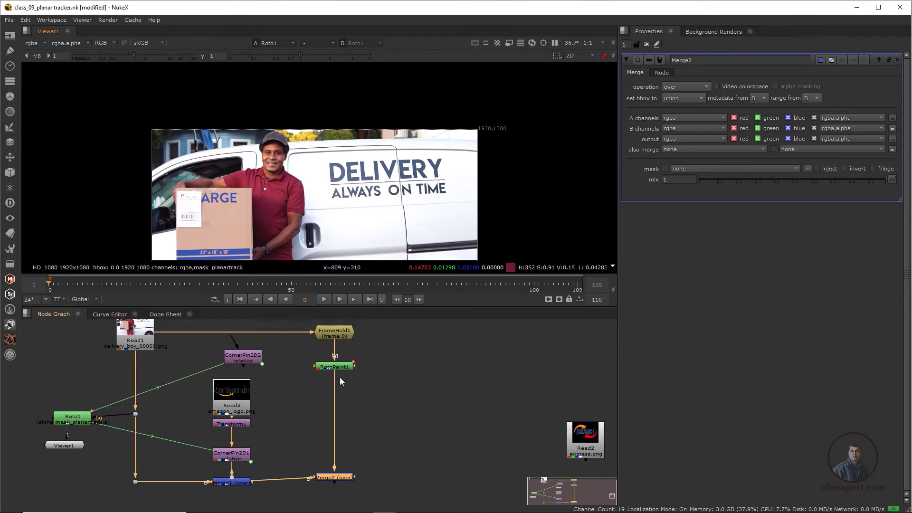
middle_click_drag(398, 422, 371, 393)
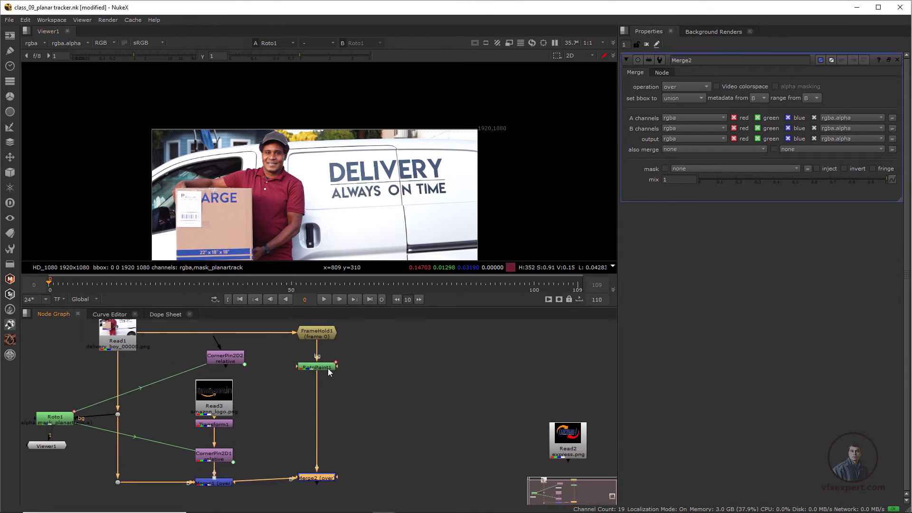
- Add a Roto node after RotoPaint1 and view its output
left_click(328, 368)
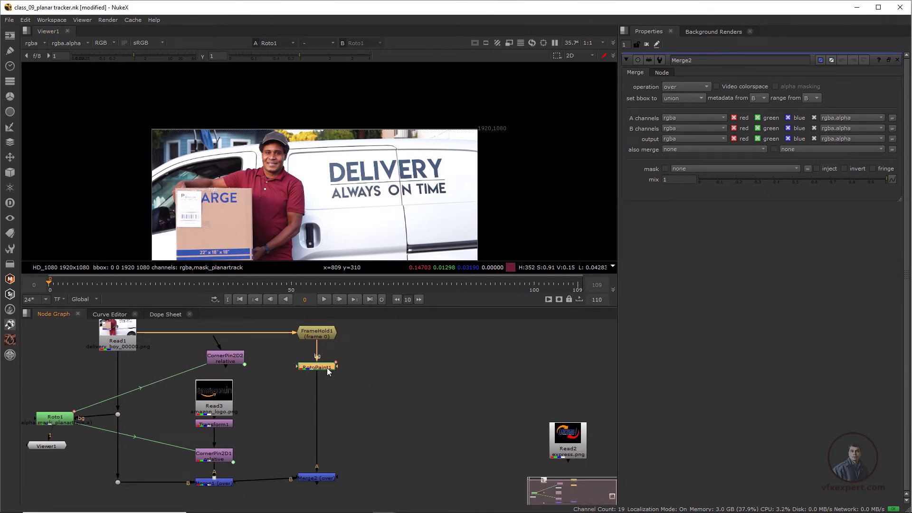
key("o")
scroll(366, 204, "down", 1)
scroll(353, 216, "up", 2)
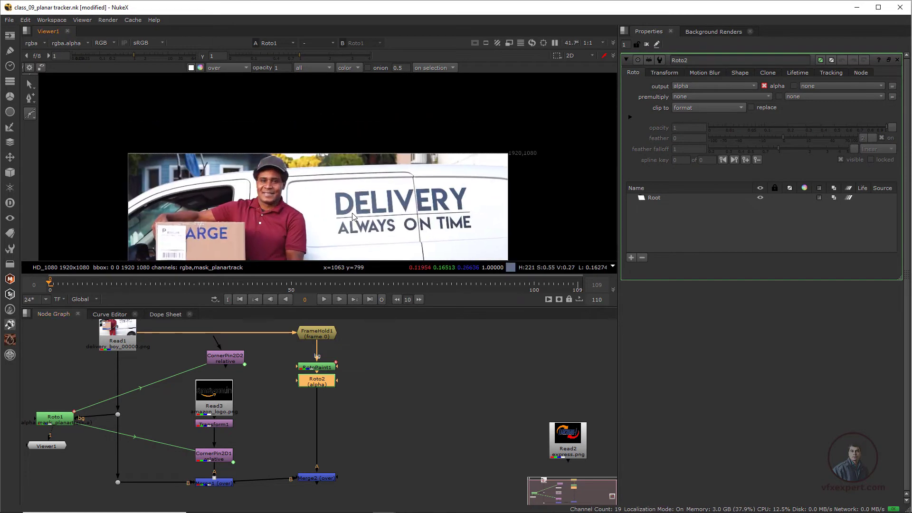
scroll(353, 216, "up", 1)
key("1")
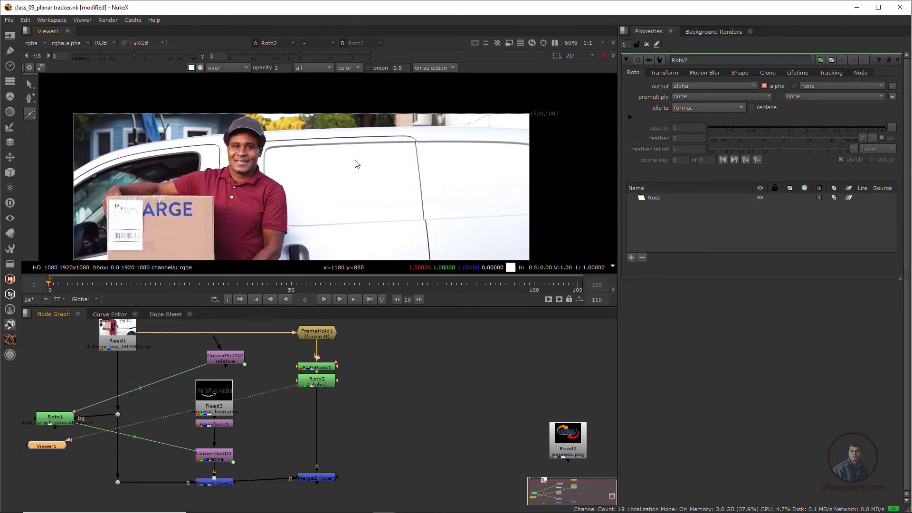
- Draw a four-point cusped Bezier around the lettering area in Roto2 and check its alpha
left_click(30, 114)
left_click(323, 214)
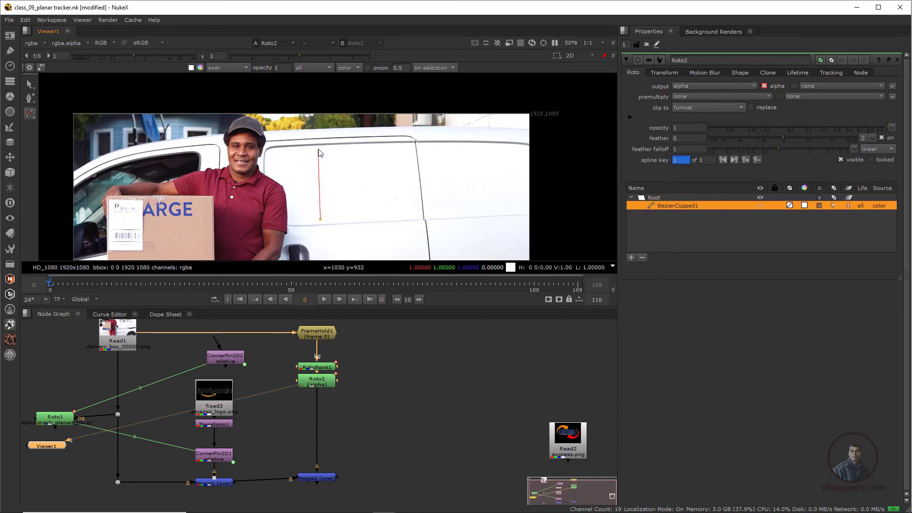
left_click(504, 145)
left_click(512, 212)
left_click(320, 220)
left_click_drag(47, 446, 446, 419)
scroll(403, 191, "down", 1)
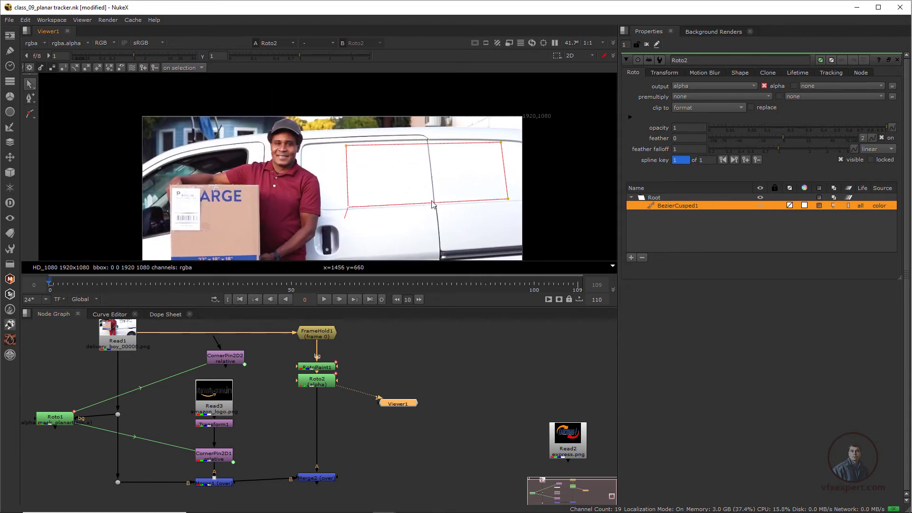
key("a")
key("a")
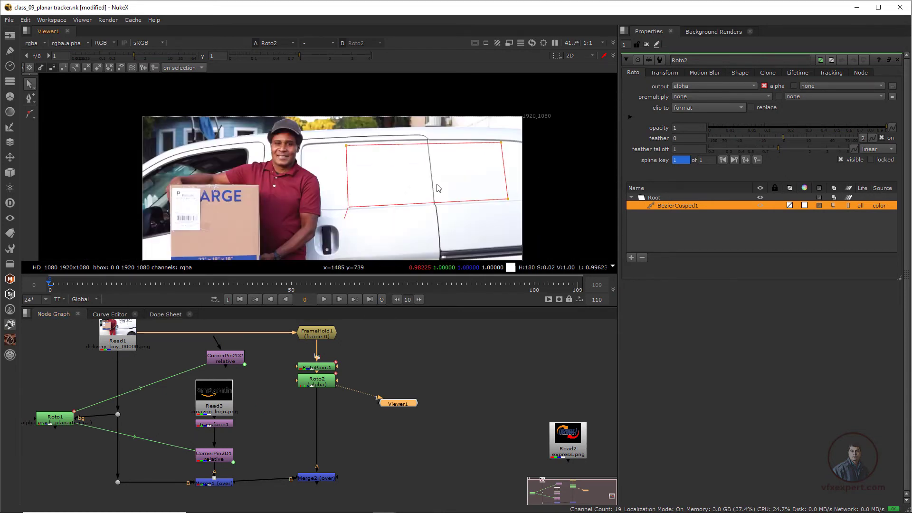
- Add a Premult node after Roto2 and view the masked patch
left_click(322, 384)
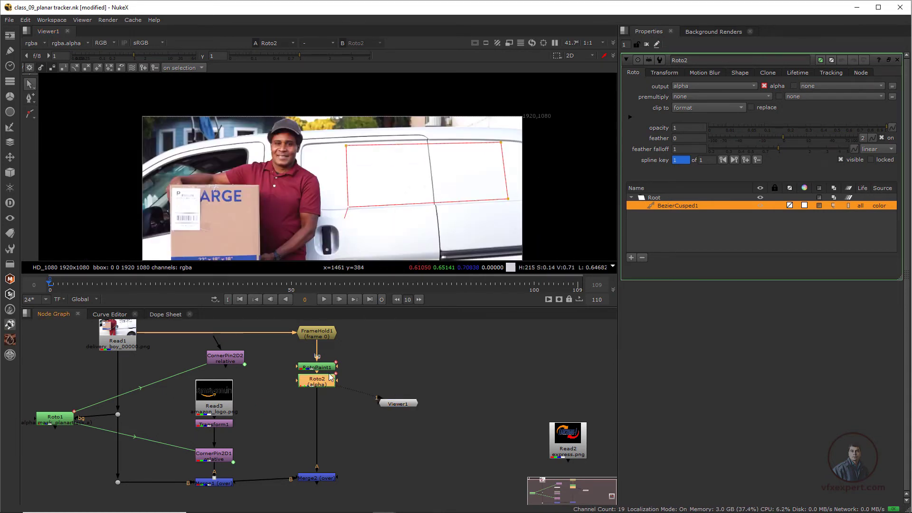
key("Tab")
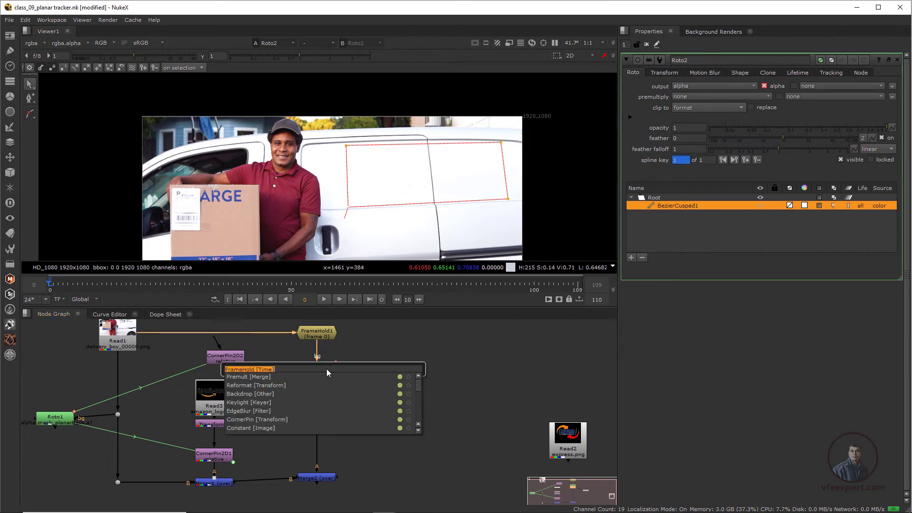
type("pre")
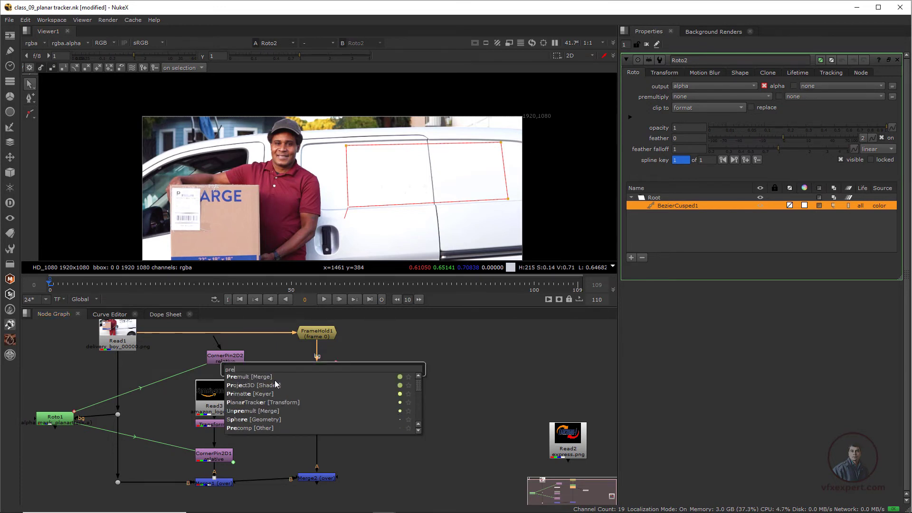
left_click(273, 377)
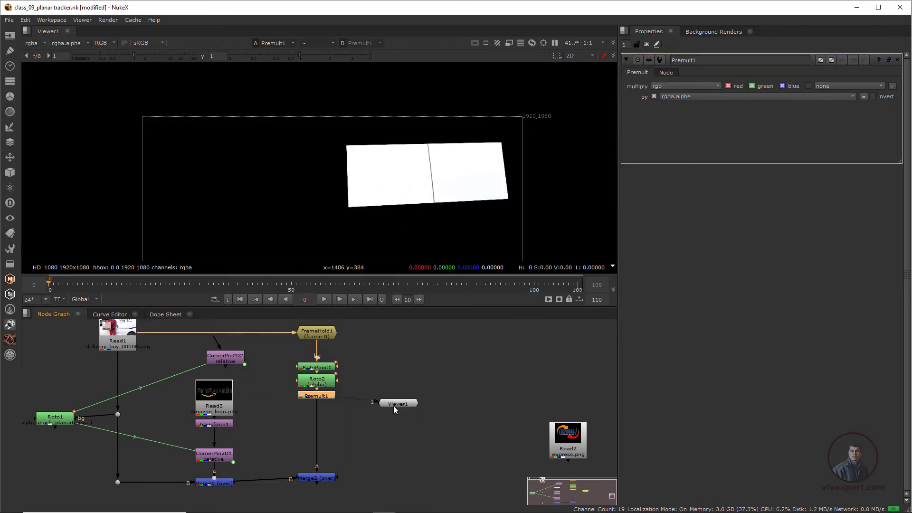
left_click_drag(395, 410, 374, 413)
left_click_drag(346, 144, 507, 220)
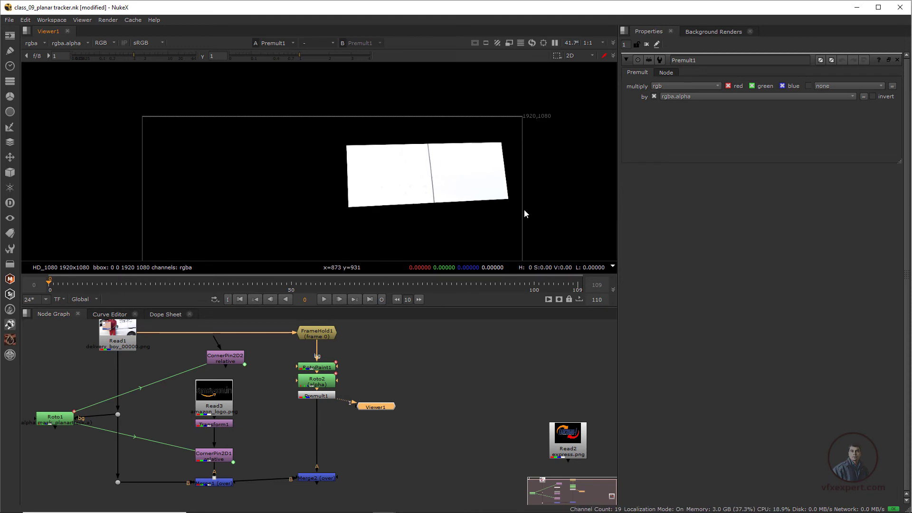
- View the Merge2 result and scrub through the timeline
left_click_drag(321, 480, 322, 485)
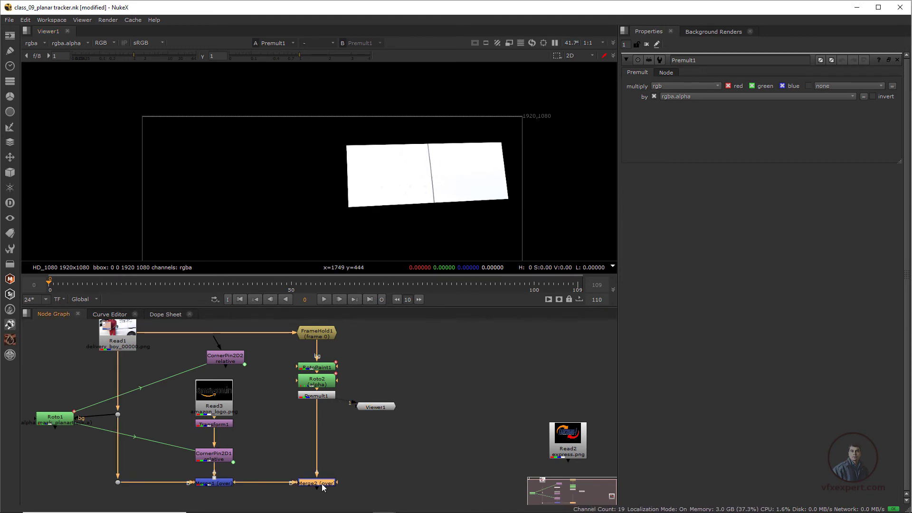
key("1")
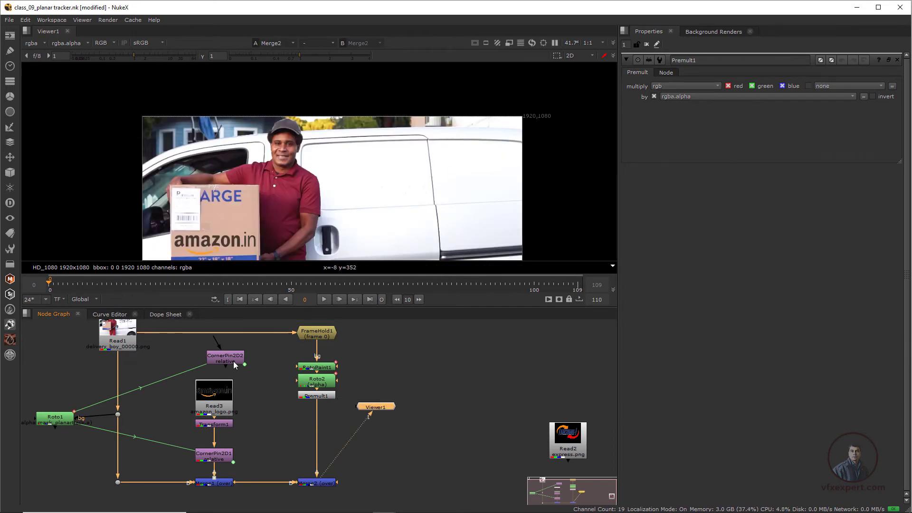
left_click_drag(233, 361, 246, 367)
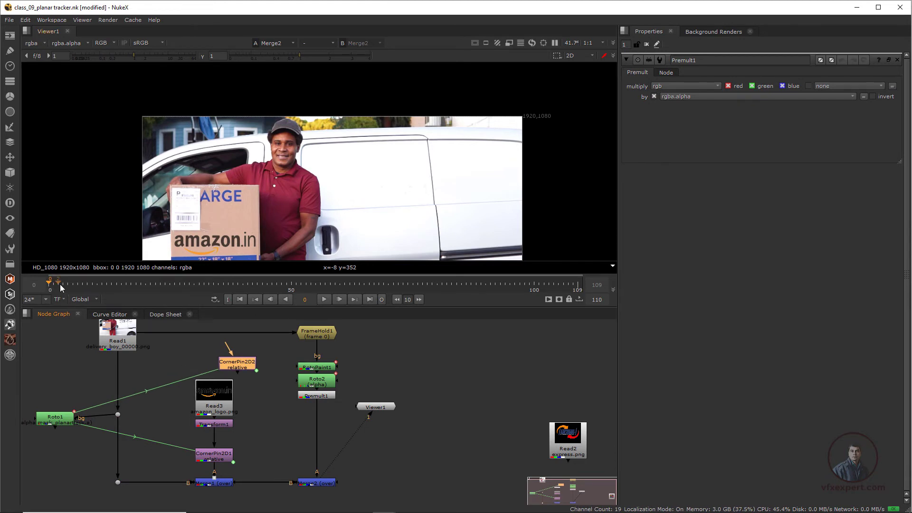
left_click_drag(161, 294, 316, 297)
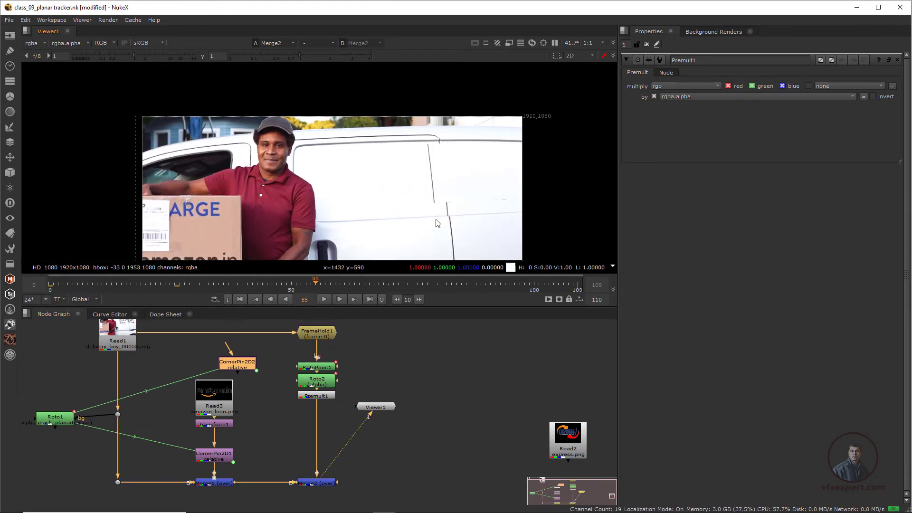
left_click(242, 299)
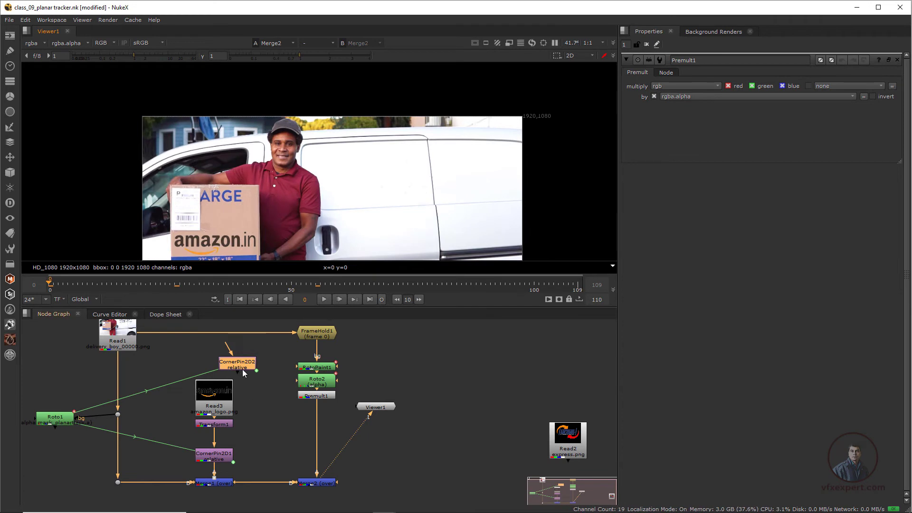
- Insert CornerPin2D2 between Premult1 and Merge2 and play the sequence
left_click_drag(243, 370, 320, 434)
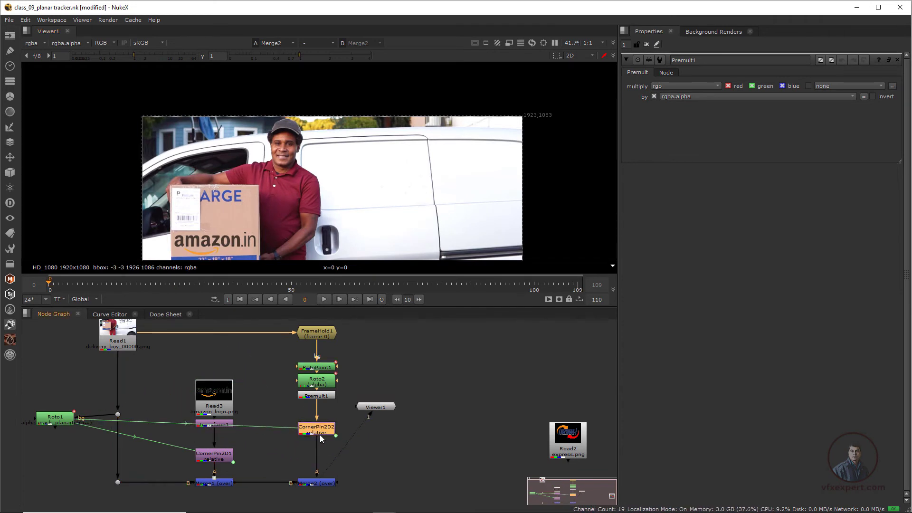
left_click_drag(380, 412, 325, 508)
left_click(326, 299)
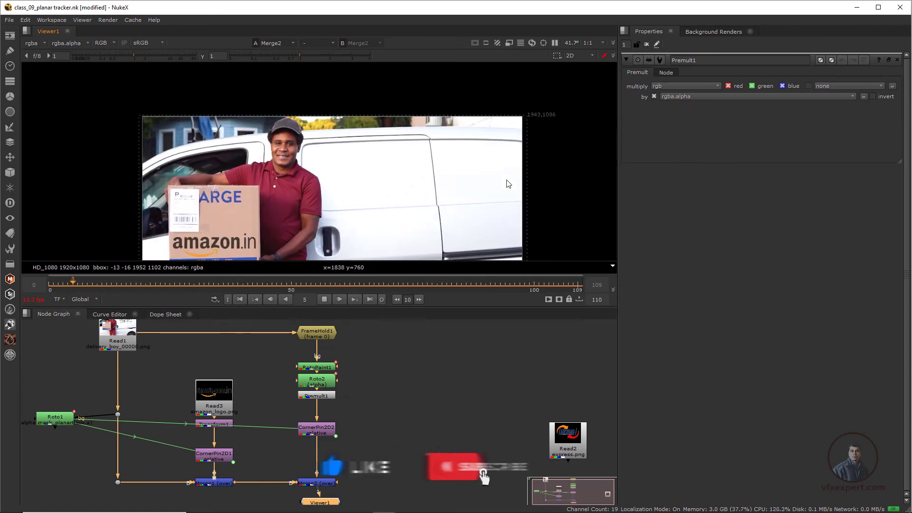
- Stop playback, move the express.png Read2 node closer to the tree and view the logo on its own
left_click(325, 299)
left_click(241, 300)
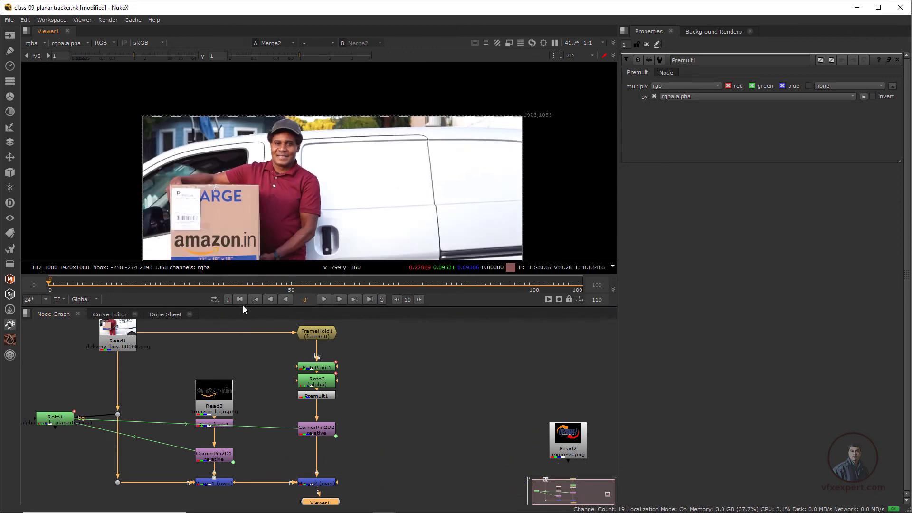
key("f")
left_click_drag(521, 451, 411, 376)
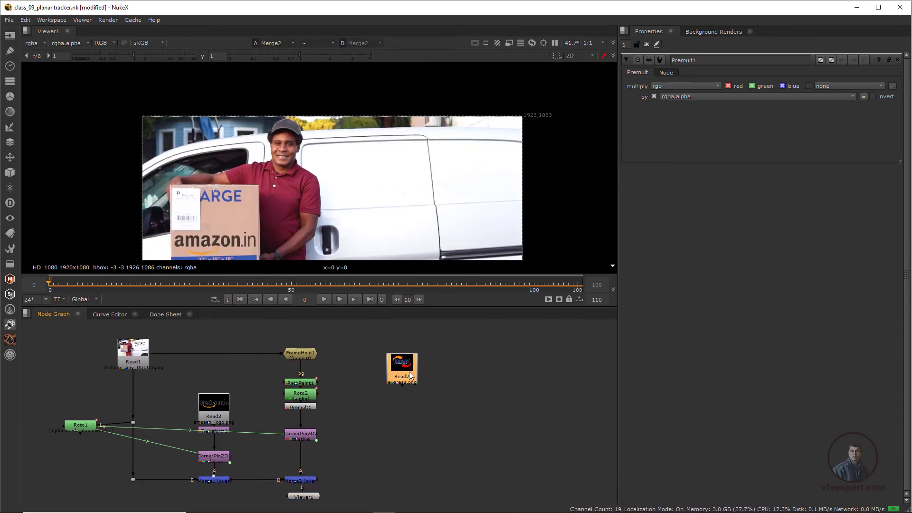
key("1")
scroll(364, 190, "down", 3)
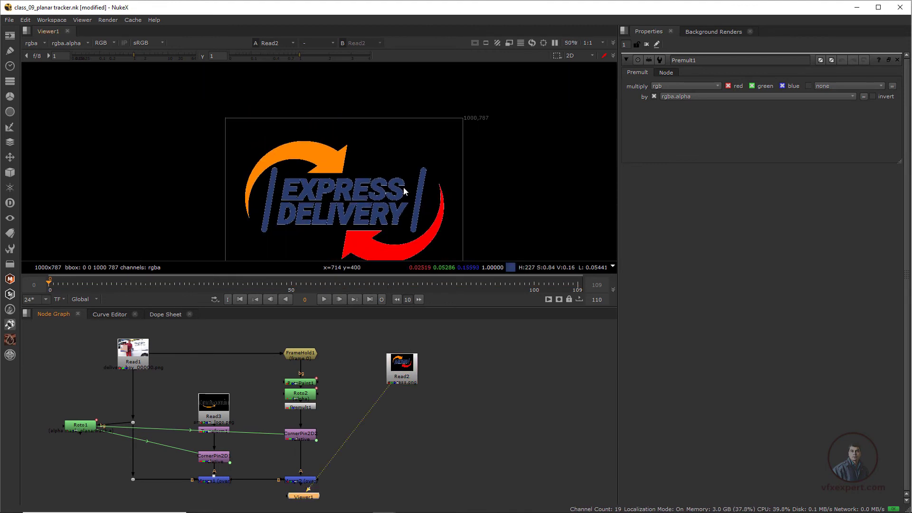
middle_click_drag(403, 187, 418, 165)
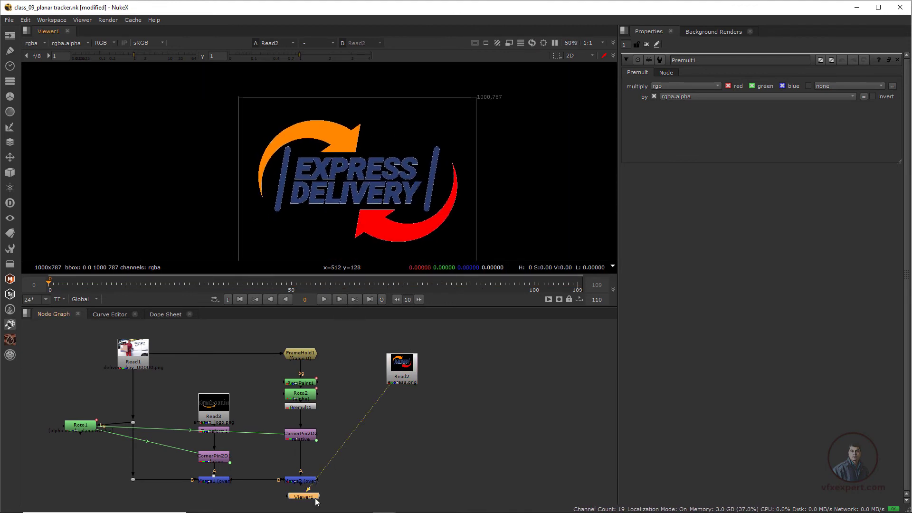
left_click_drag(303, 496, 471, 461)
scroll(352, 426, "down", 2)
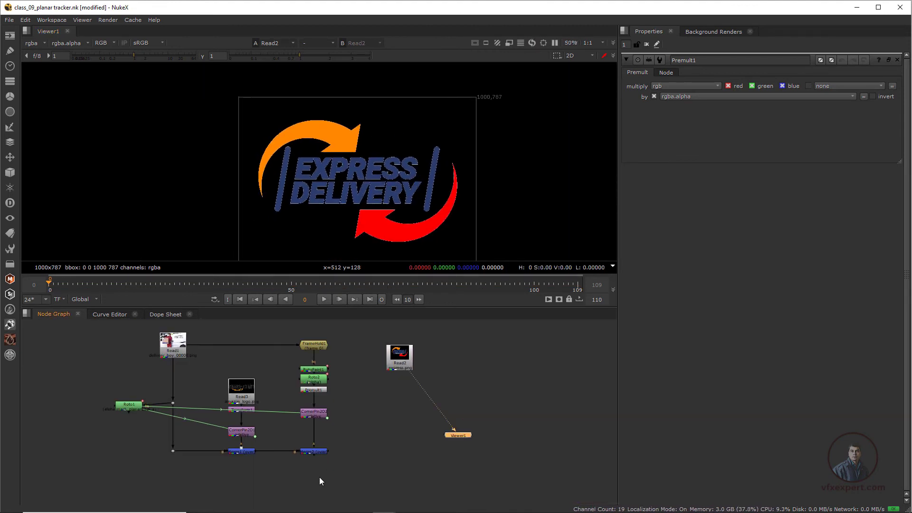
- Add Merge3 combining the Merge2 result as background with the express.png logo as foreground, and view it
key("m")
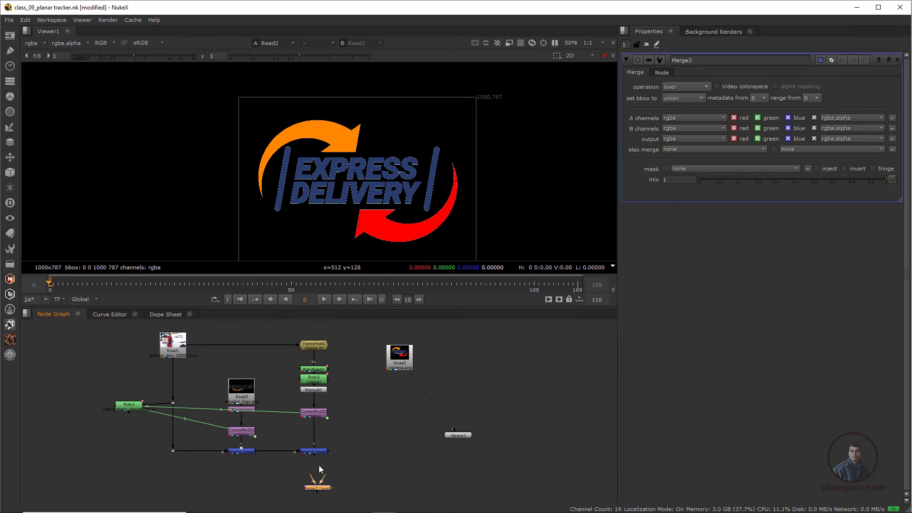
scroll(321, 466, "up", 1)
middle_click_drag(330, 482, 320, 469)
left_click_drag(318, 466, 314, 437)
left_click_drag(320, 483, 317, 483)
left_click_drag(406, 332, 201, 490)
left_click_drag(466, 420, 399, 473)
left_click_drag(197, 477, 222, 472)
left_click_drag(306, 468, 424, 469)
scroll(377, 437, "up", 1)
middle_click_drag(386, 455, 378, 438)
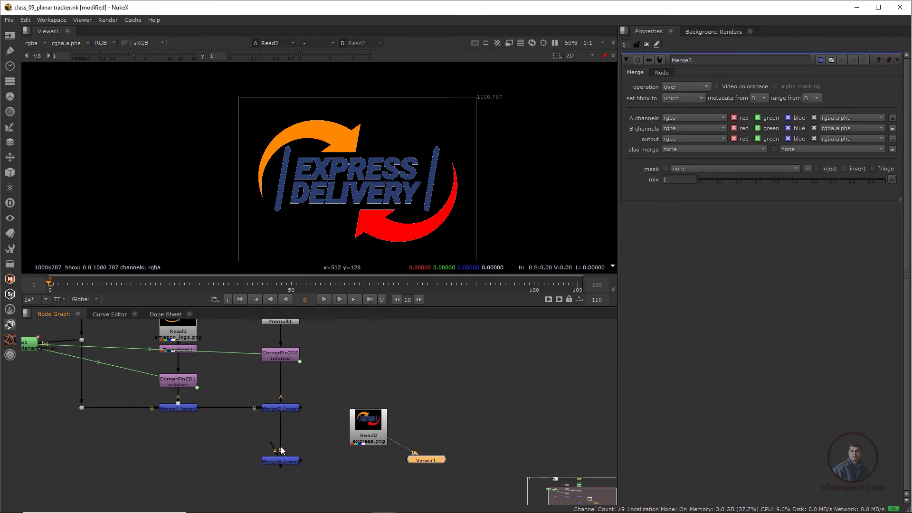
left_click_drag(376, 428, 376, 426)
left_click_drag(374, 423, 413, 383)
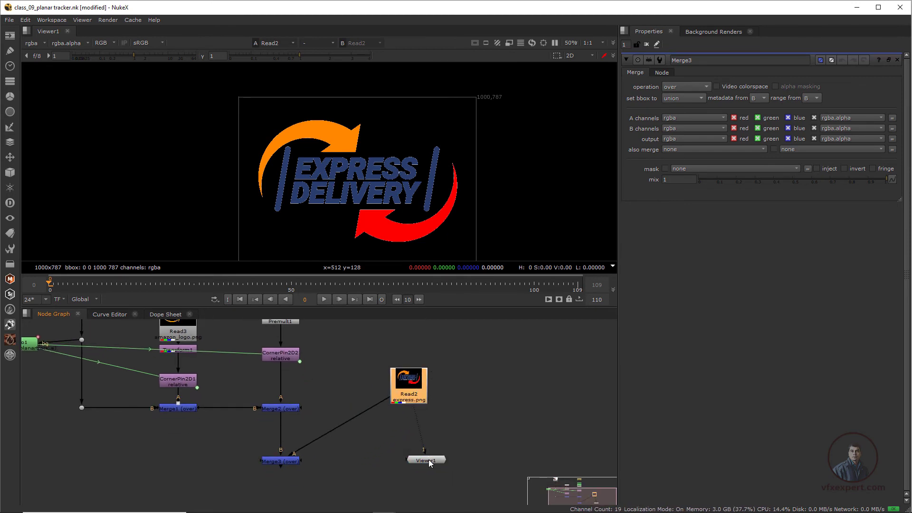
left_click_drag(426, 460, 442, 460)
left_click(284, 462)
key("1")
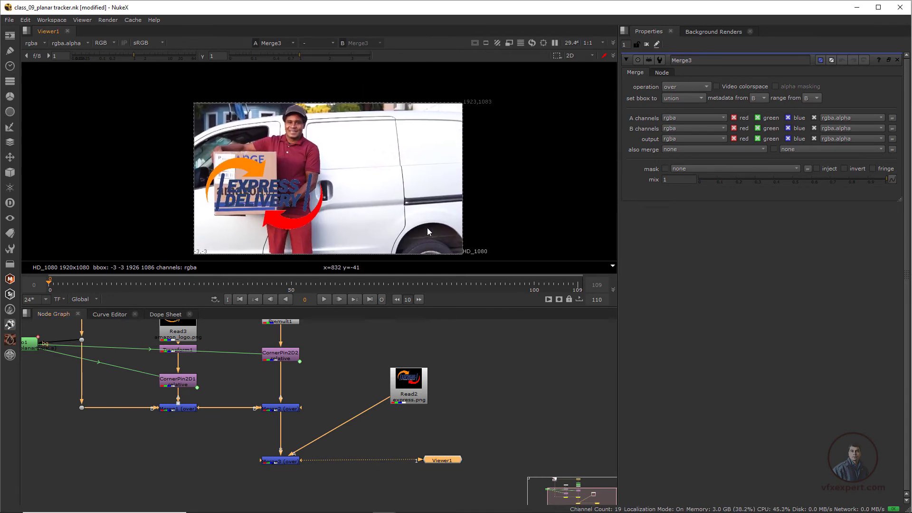
- Add a Transform after the logo and place it on the van side: translate 652, 394, rotate about 3.76, scale about 0.45
scroll(323, 181, "up", 1)
left_click_drag(422, 386, 430, 380)
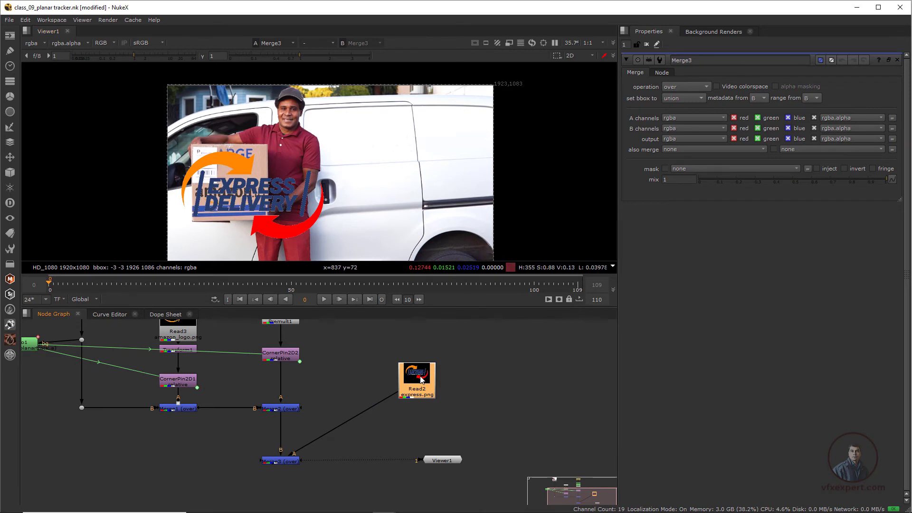
key("t")
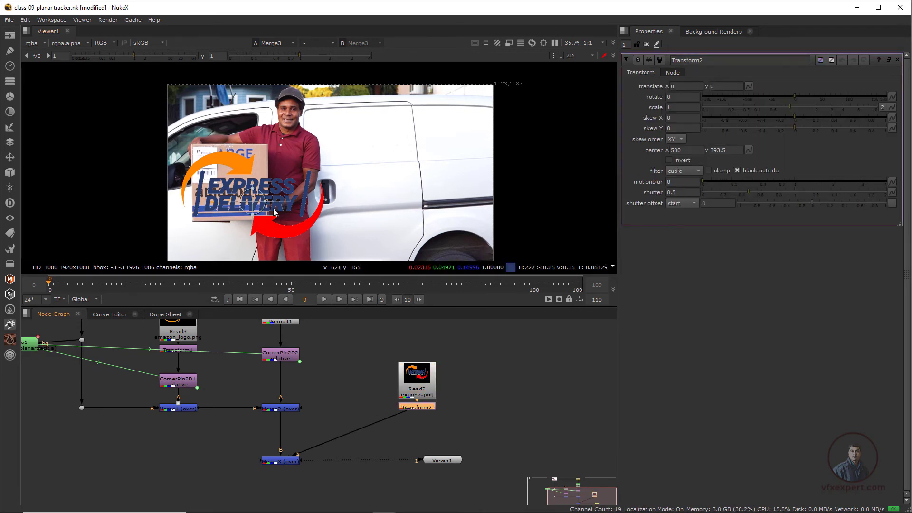
left_click_drag(252, 195, 388, 149)
scroll(385, 181, "up", 3)
middle_click_drag(385, 180, 395, 231)
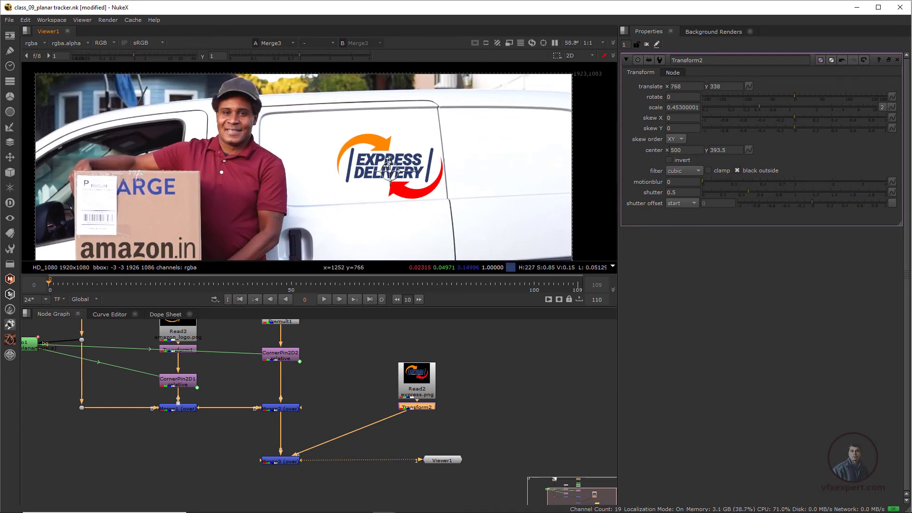
mouse_move(390, 171)
left_mouse_down()
mouse_move(358, 155)
mouse_move(385, 154)
left_mouse_up()
left_click(449, 372)
scroll(449, 372, "down", 1)
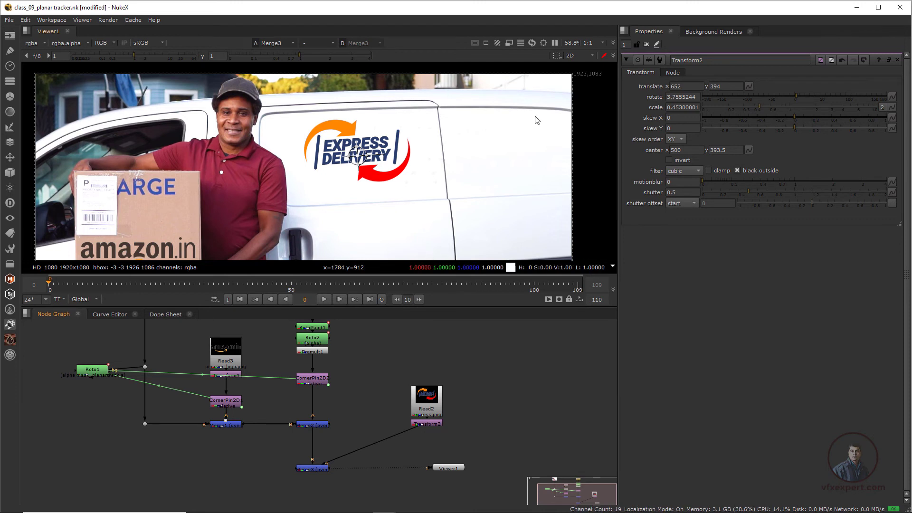
- Export a relative CornerPin2D from Roto1's PlanarTrackLayer2 and connect it between the logo's Transform and Merge3
double_click(93, 370)
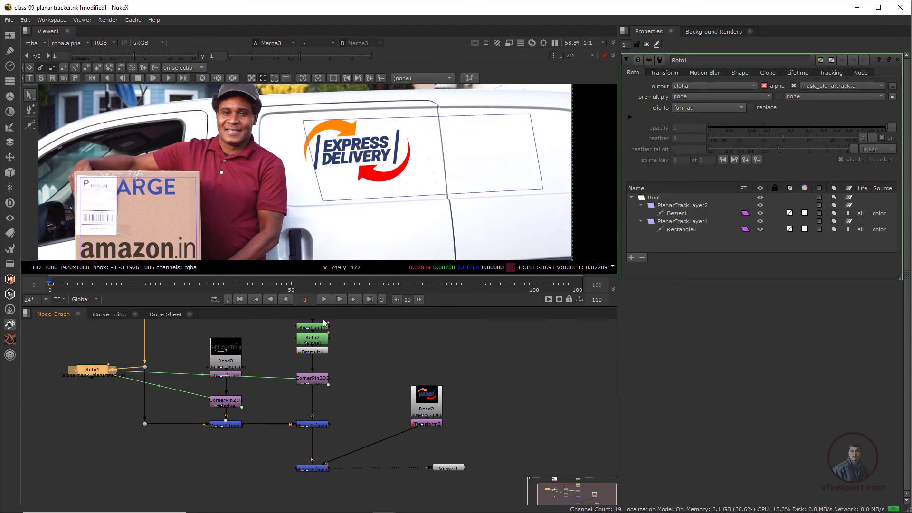
left_click(689, 206)
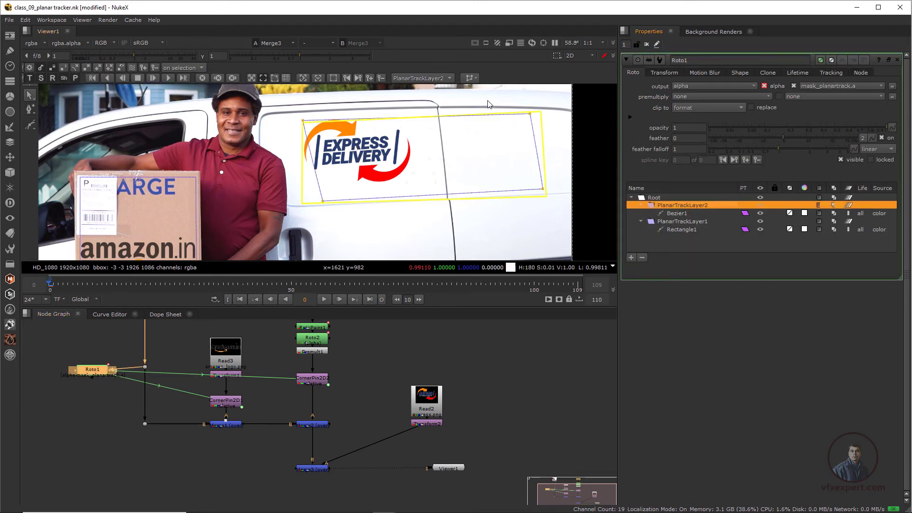
left_click(445, 78)
left_click(518, 74)
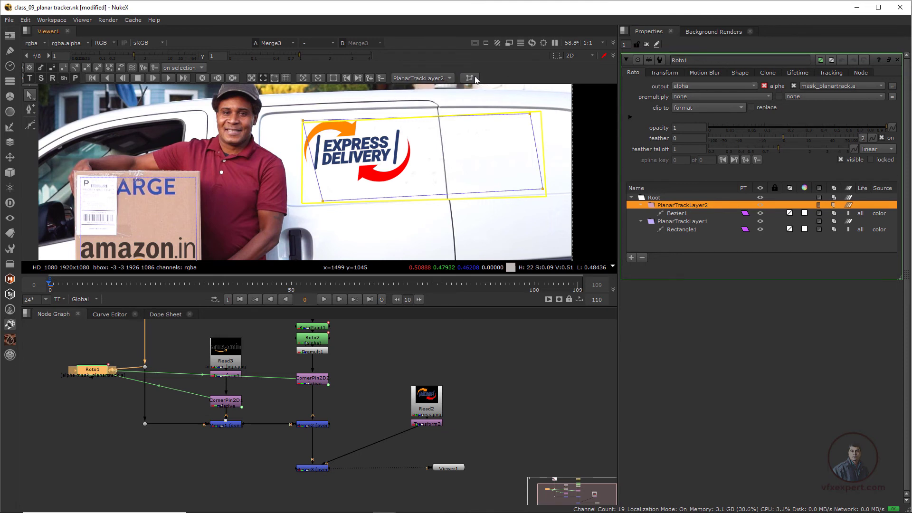
left_click(471, 78)
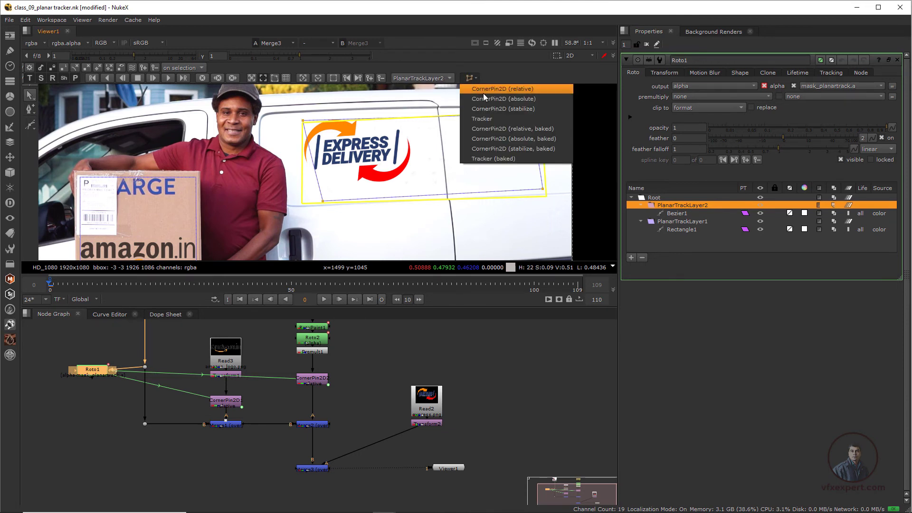
left_click(526, 89)
left_click_drag(176, 409, 315, 498)
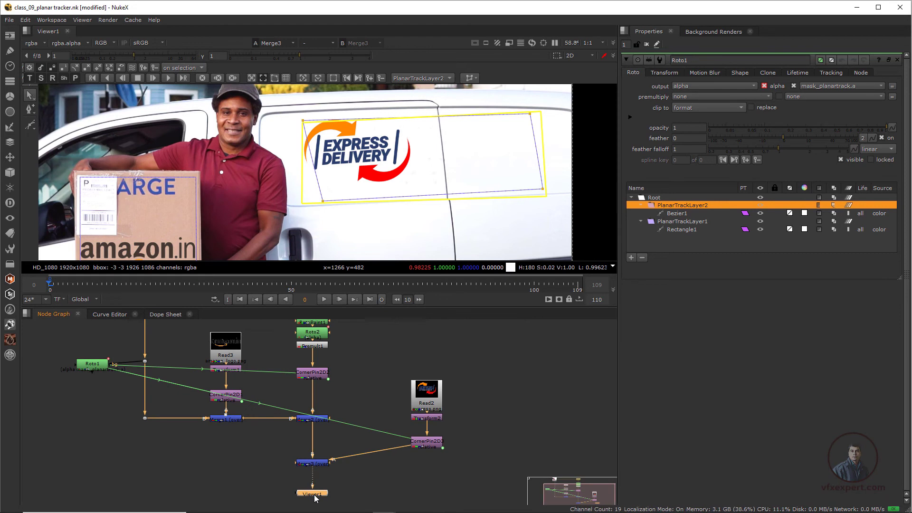
left_click(358, 483)
key("f")
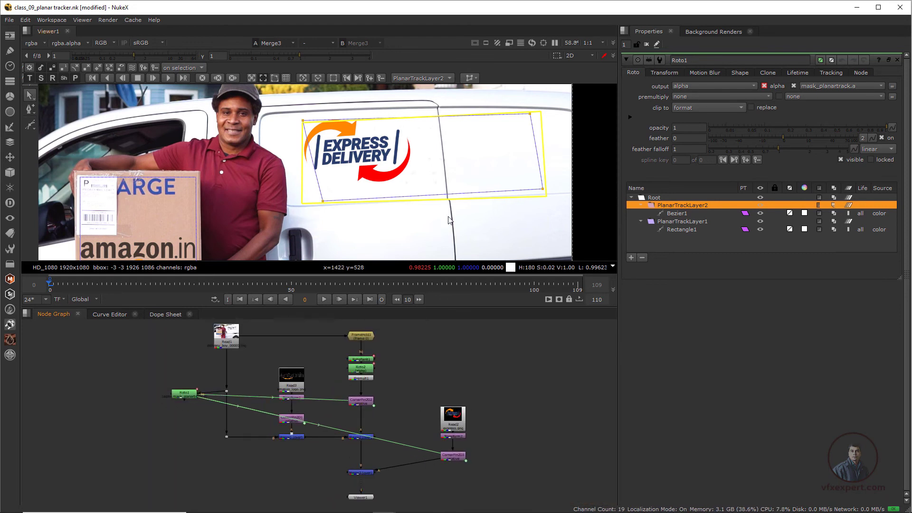
- Play the sequence to review the tracked express delivery logo on the van
left_click(647, 45)
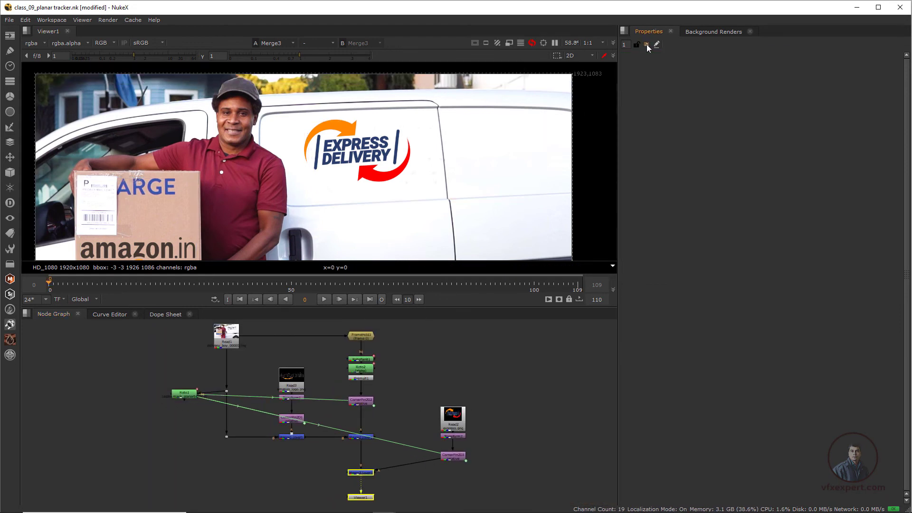
scroll(369, 128, "down", 1)
middle_click_drag(387, 171, 407, 184)
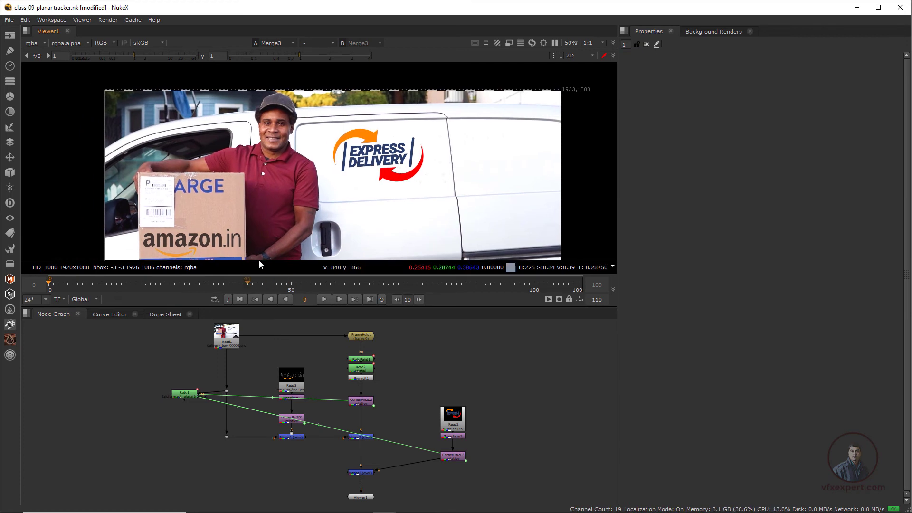
mouse_move(364, 236)
middle_mouse_down()
mouse_move(363, 211)
mouse_move(340, 218)
middle_mouse_up()
left_click(325, 299)
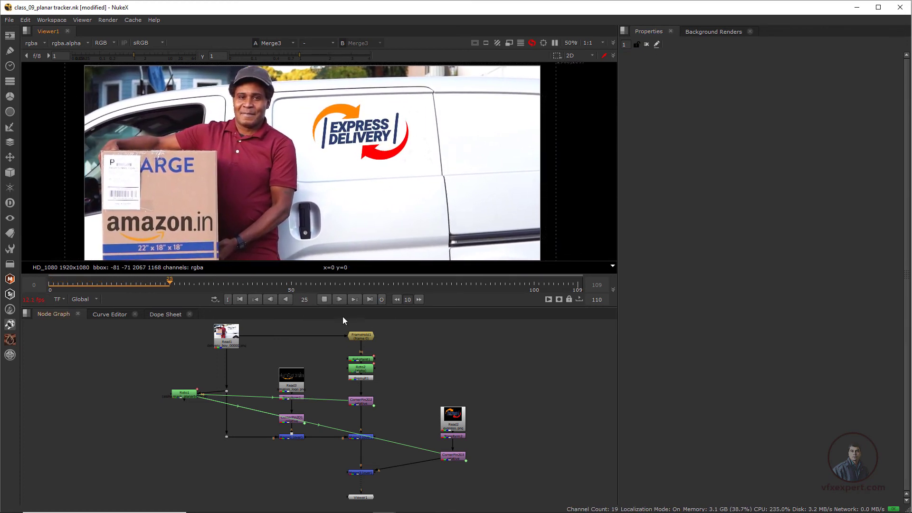
left_click(325, 299)
scroll(386, 469, "up", 3)
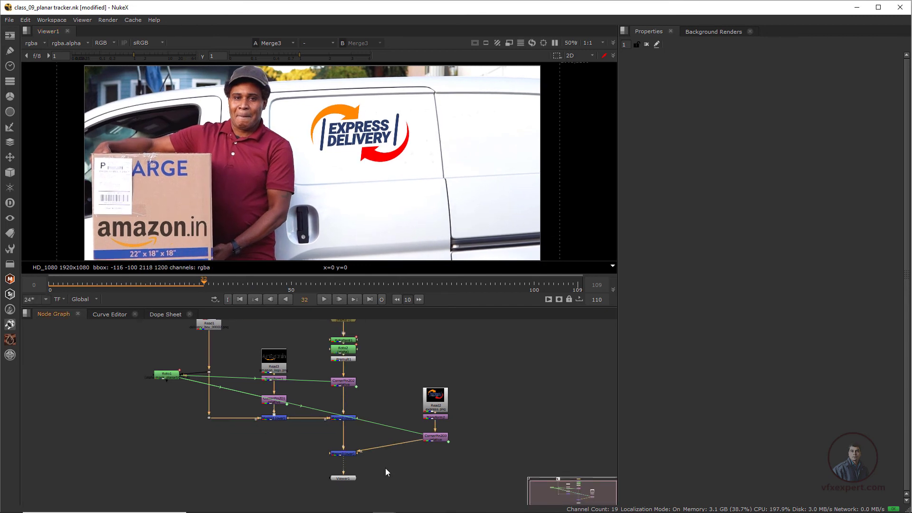
- Set Merge3's mix to 0.91 to blend the logo slightly into the van
double_click(338, 453)
mouse_move(884, 178)
left_mouse_down()
mouse_move(857, 179)
mouse_move(870, 190)
left_mouse_up()
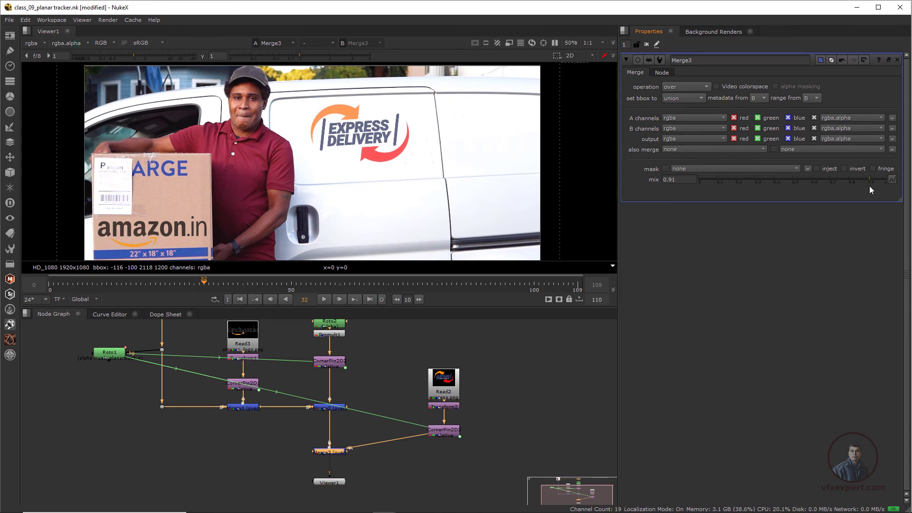
scroll(403, 196, "down", 3)
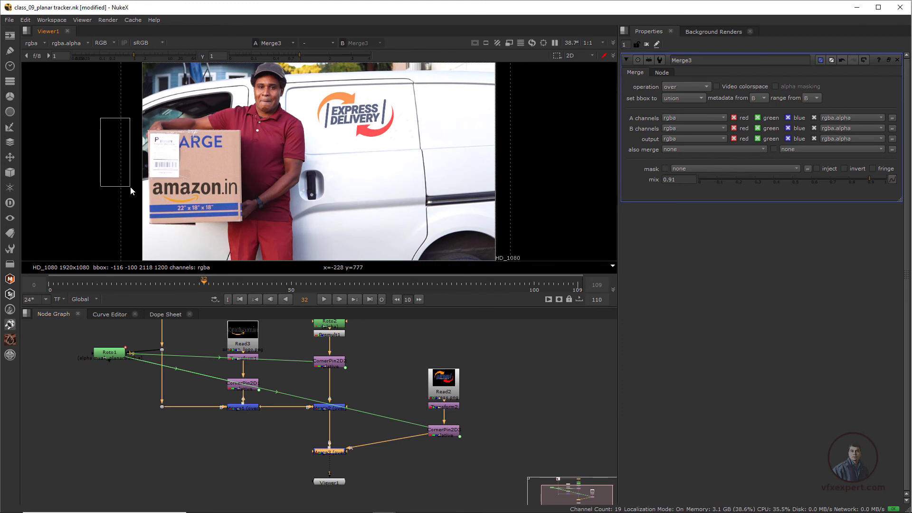
- Add a Crop node after Merge3 and enable its reformat option
left_click_drag(327, 484, 327, 490)
left_click(331, 453)
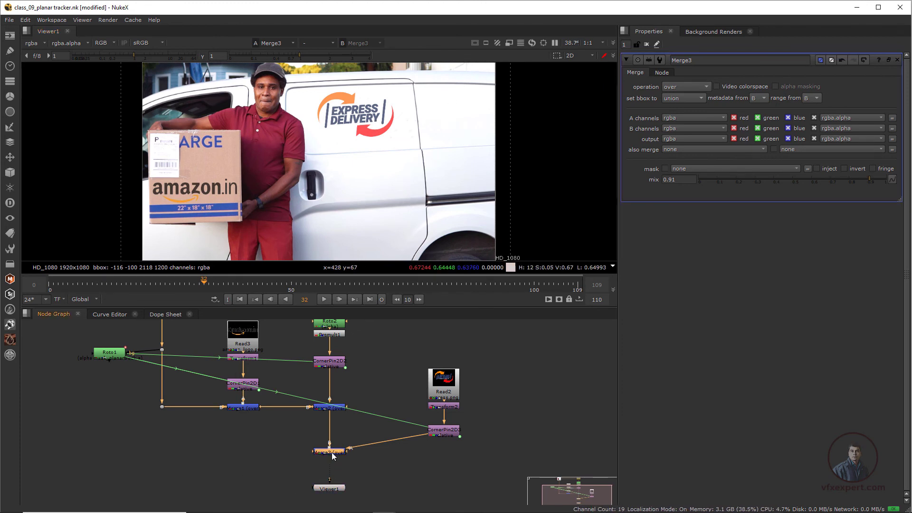
key("Tab")
type("crop")
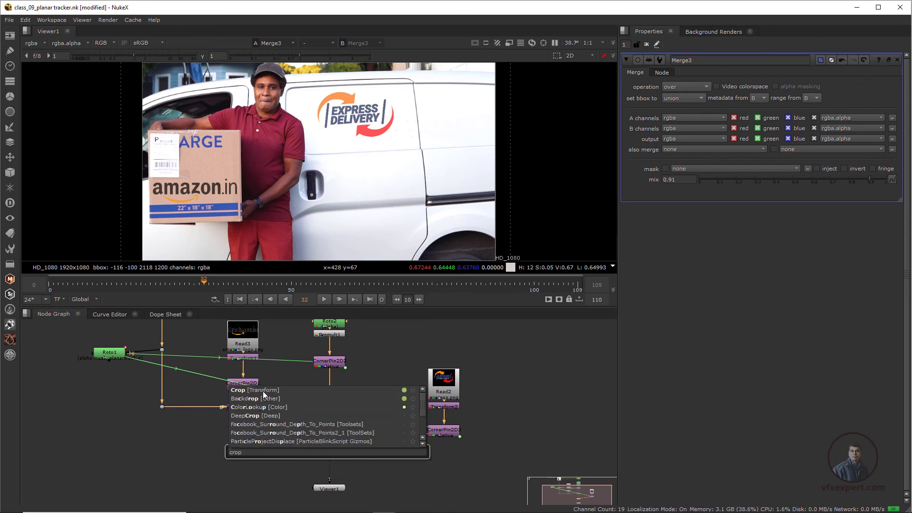
left_click(264, 391)
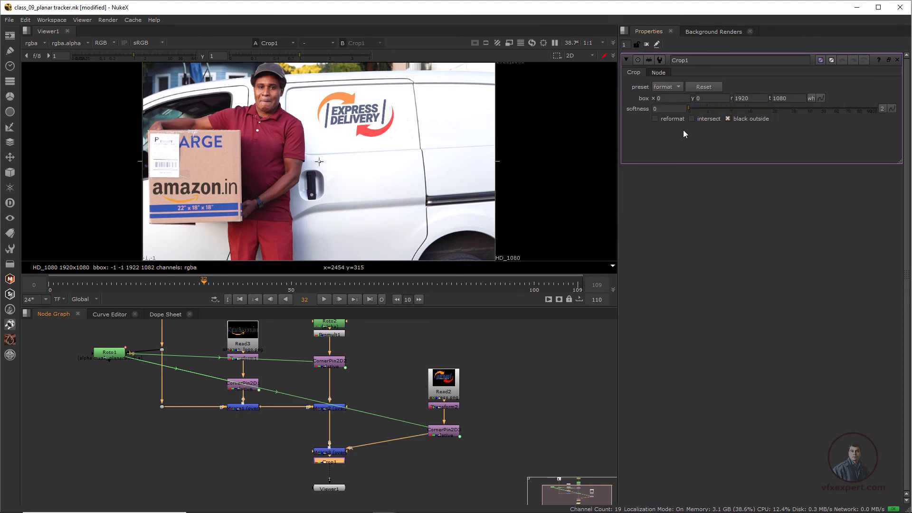
left_click(655, 118)
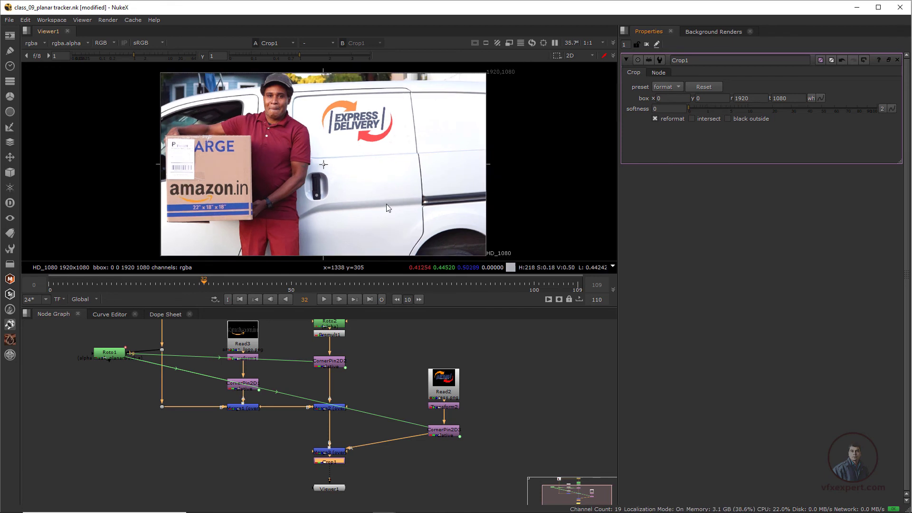
- Play and scrub through the final cropped composite from the first frame
left_click_drag(349, 307, 351, 362)
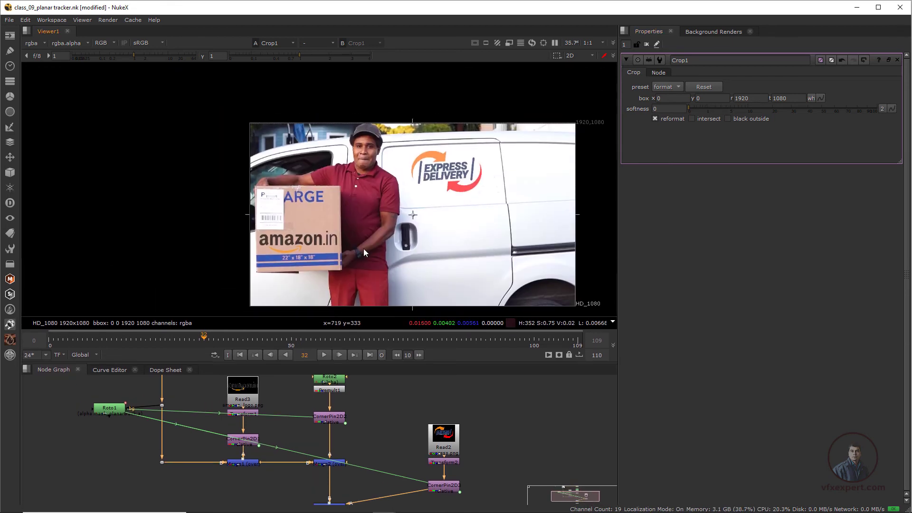
scroll(331, 251, "up", 1)
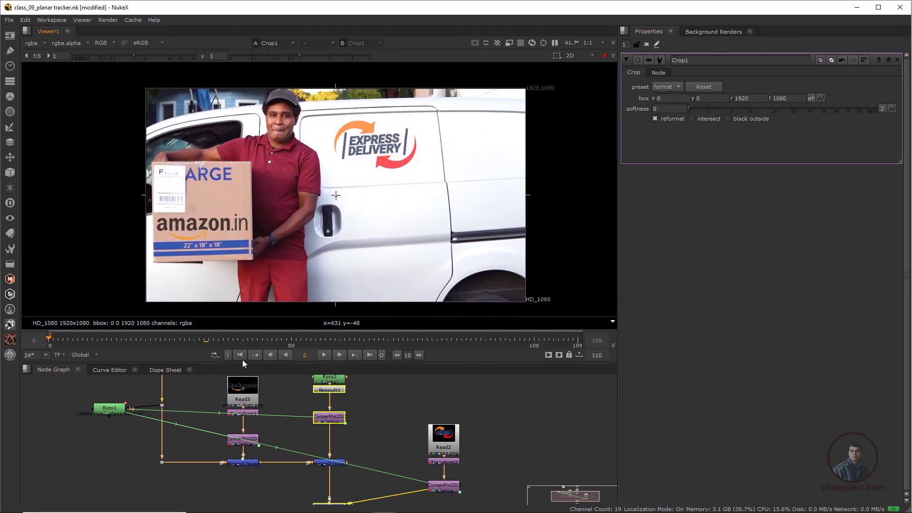
left_click(241, 355)
left_click(324, 355)
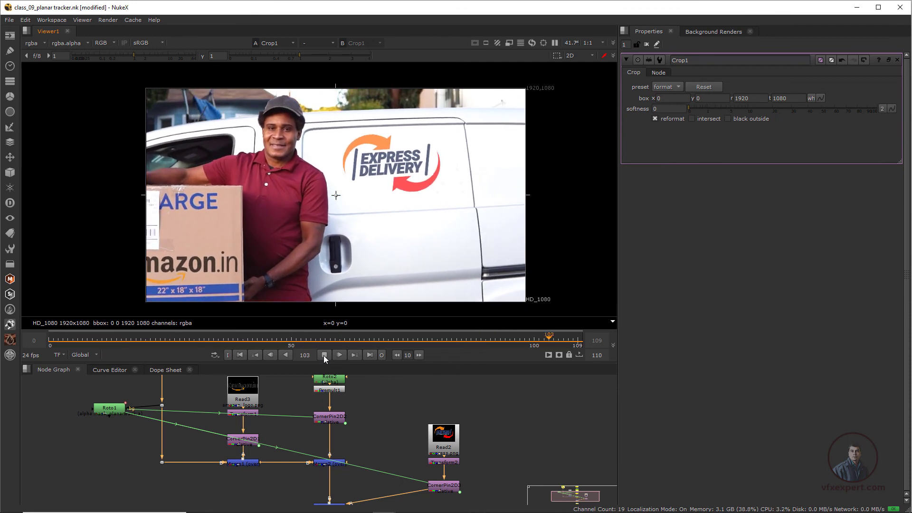
left_click(323, 356)
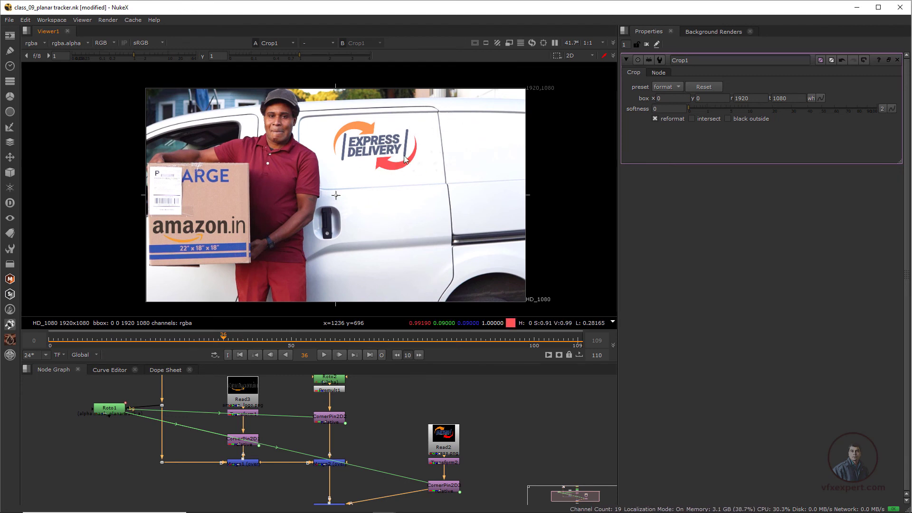
left_click(311, 340)
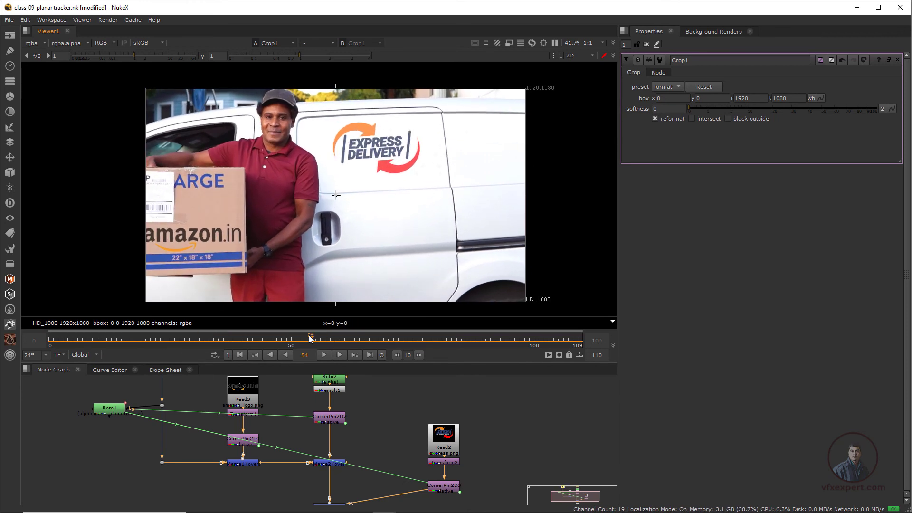
scroll(399, 415, "down", 1)
middle_click_drag(416, 460, 390, 418)
scroll(391, 419, "up", 2)
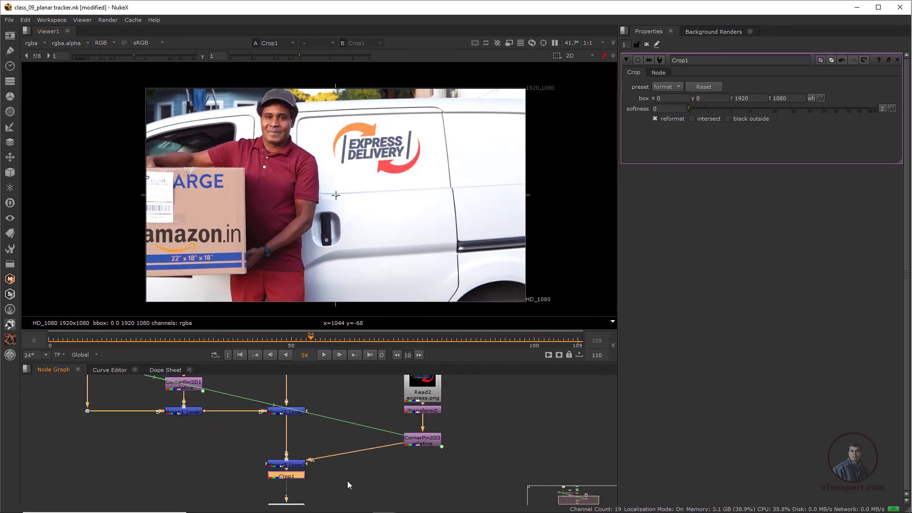
- Open Merge3's properties and raise its mix to 0.95
double_click(298, 465)
left_click_drag(870, 180, 878, 178)
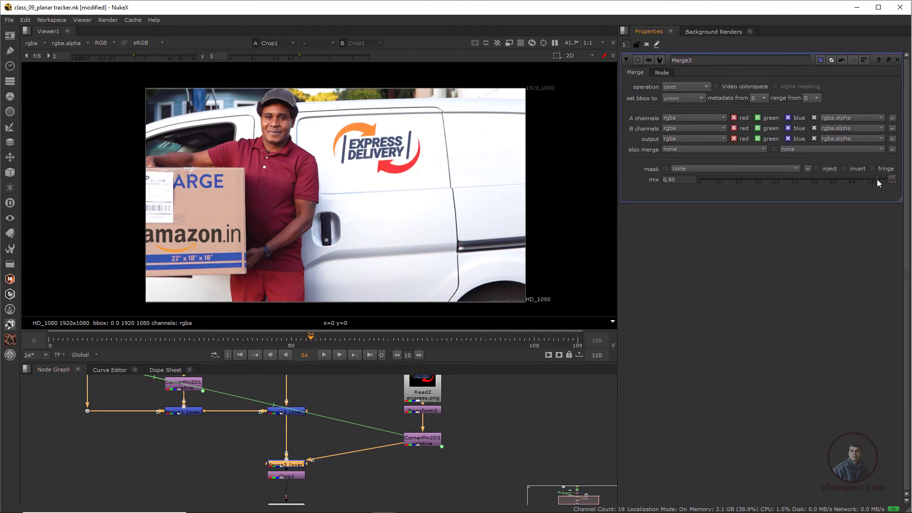
- Compare the original Read1 plate with the final Crop1 output by toggling between them in the viewer
scroll(436, 183, "down", 1)
left_click_drag(228, 343, 291, 343)
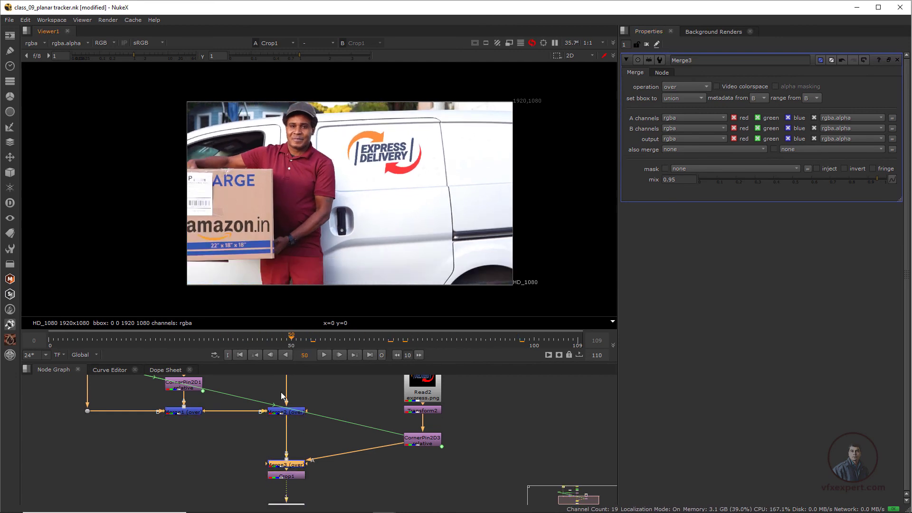
scroll(300, 425, "down", 1)
middle_click_drag(300, 407, 313, 464)
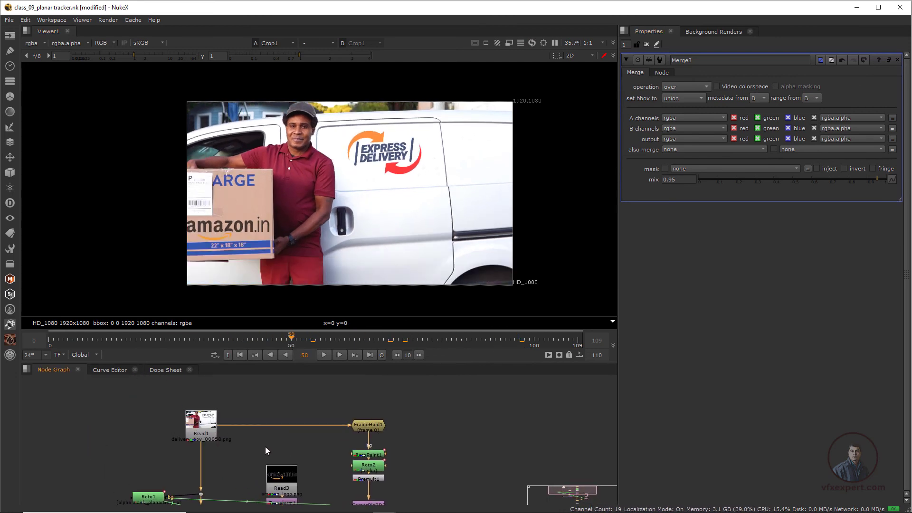
scroll(198, 425, "up", 1)
left_click(197, 425)
key("1")
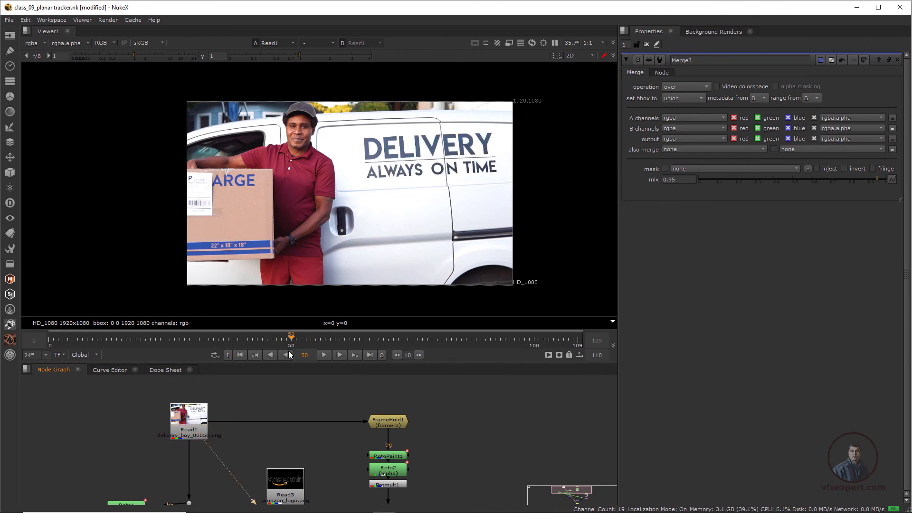
scroll(326, 401, "down", 1)
middle_click_drag(401, 503, 332, 441)
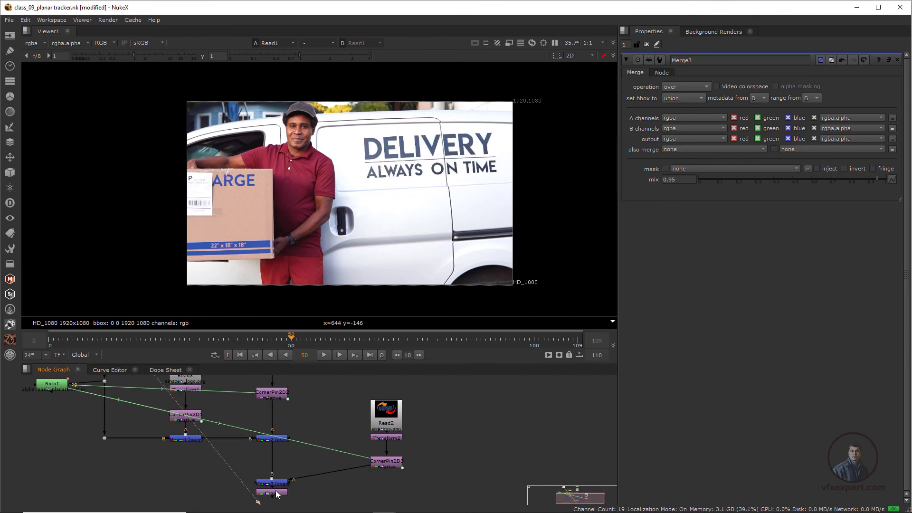
left_click(277, 493)
key("1")
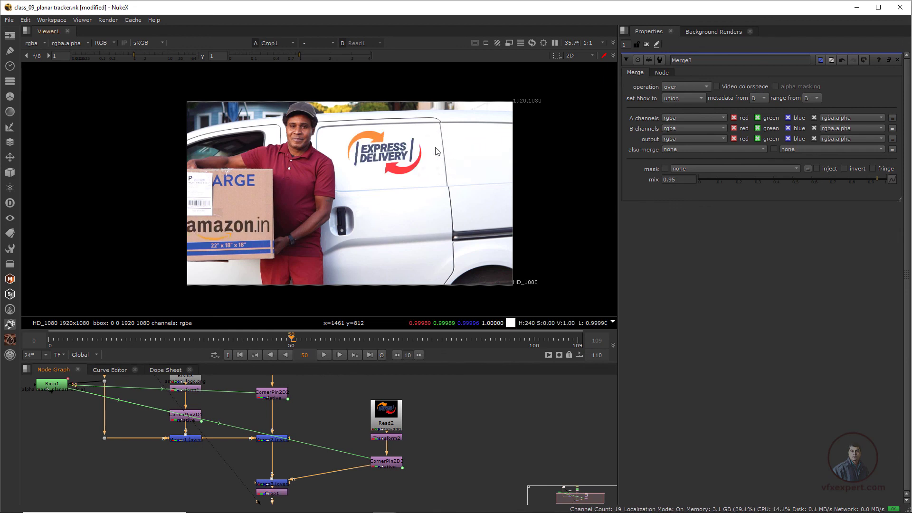
key("1")
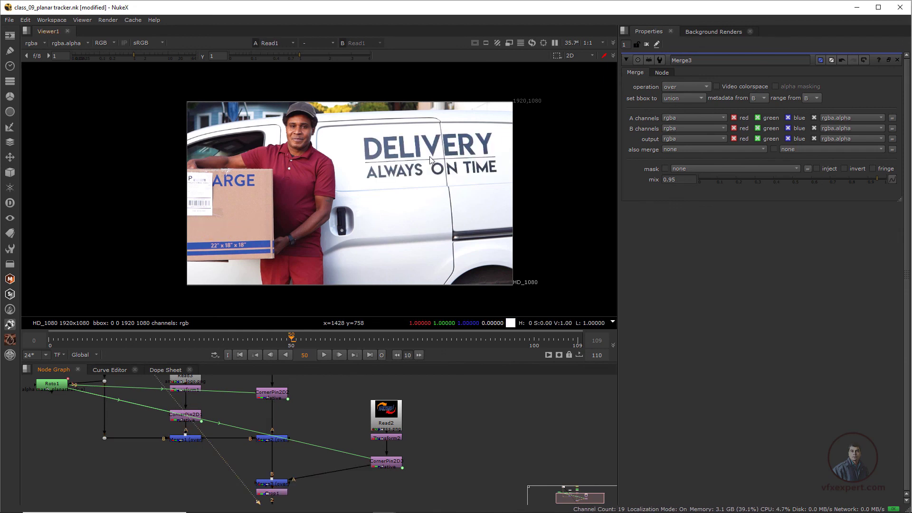
key("2")
key("1")
key("2")
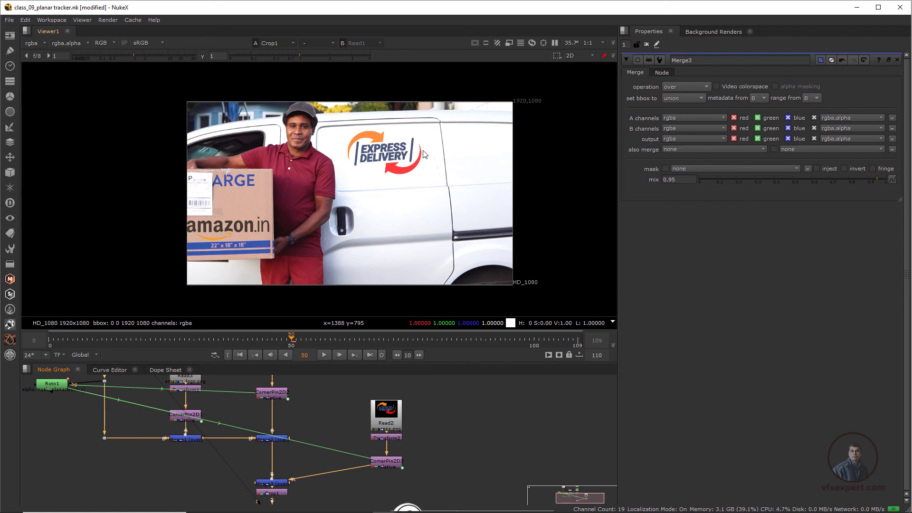
- Insert a CornerPin2D node after the logo's Transform and move its to4 corner to about 16, 806 and to2 to about 1066, -18
scroll(377, 456, "up", 2)
left_click(371, 425)
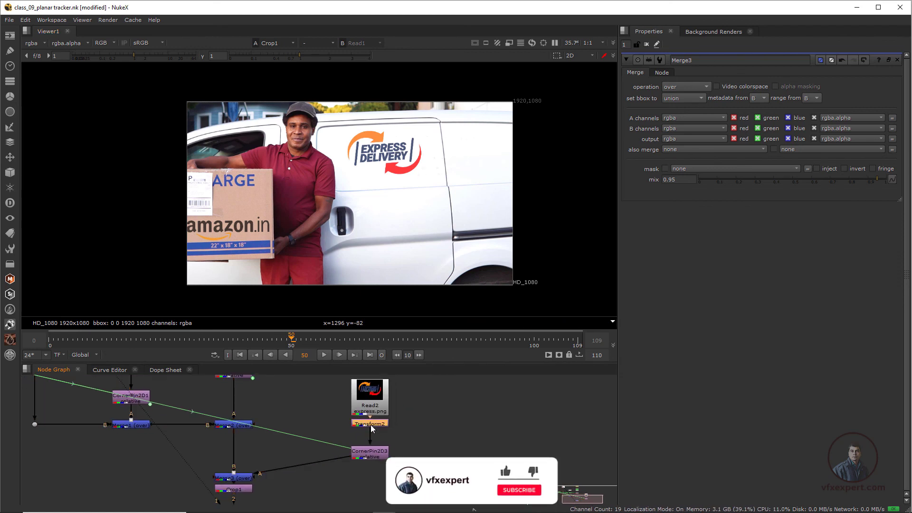
key("Tab")
type("cor")
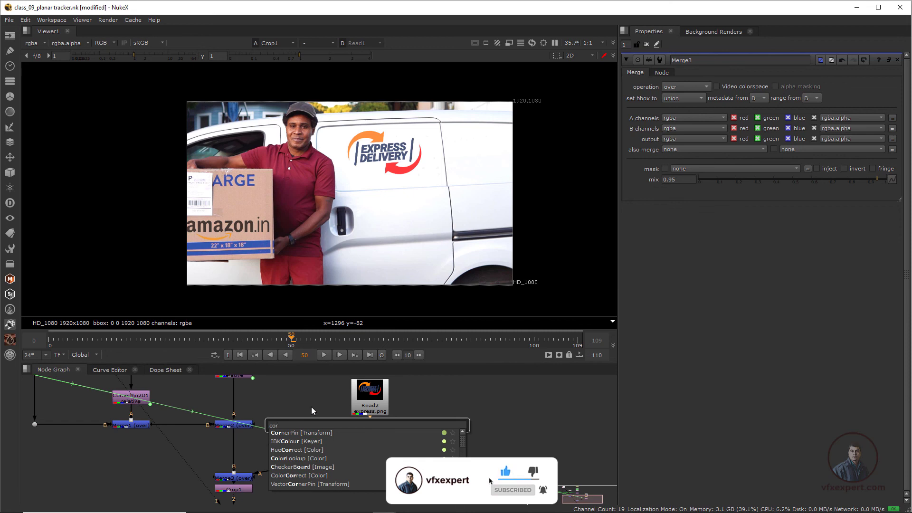
left_click(298, 433)
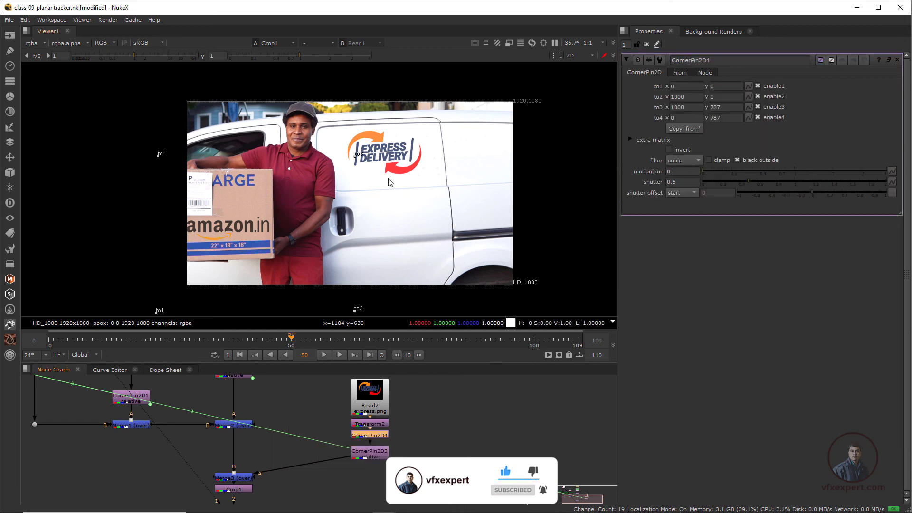
scroll(380, 187, "up", 1)
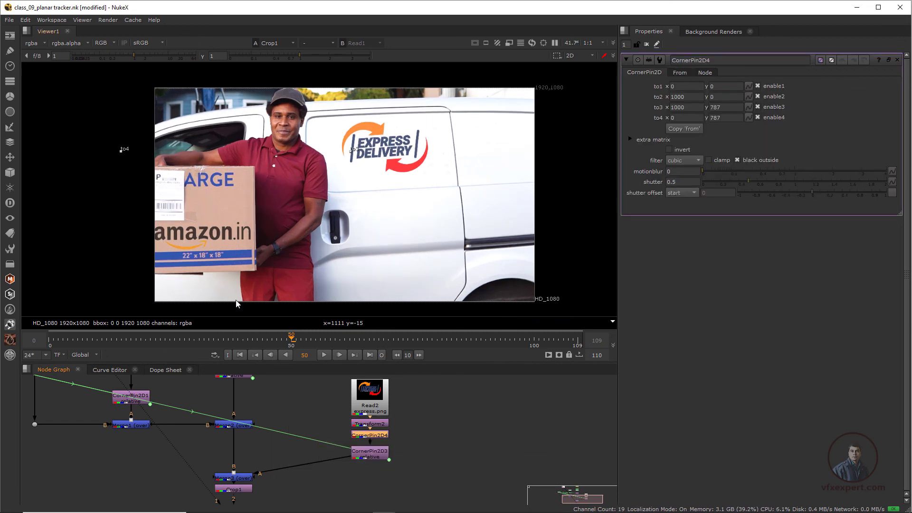
mouse_move(121, 150)
left_mouse_down()
mouse_move(127, 158)
mouse_move(125, 146)
left_mouse_up()
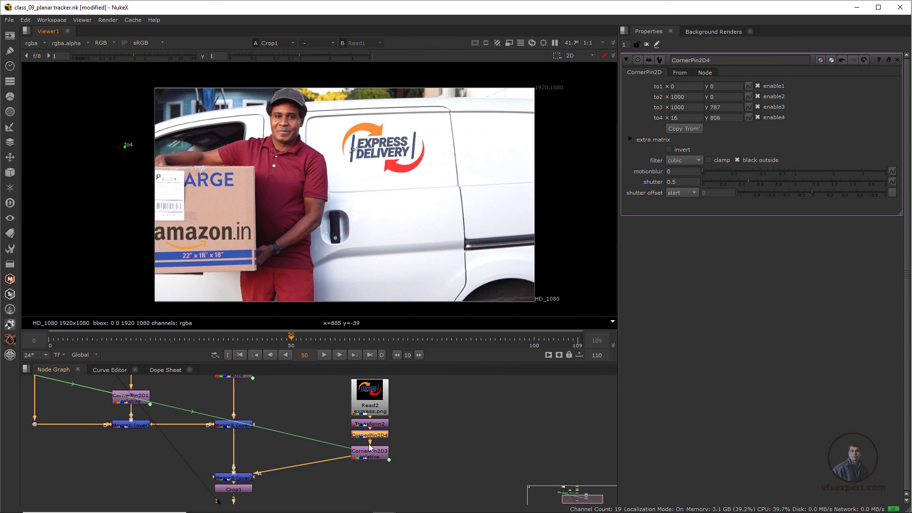
scroll(167, 221, "down", 1)
scroll(167, 221, "down", 2)
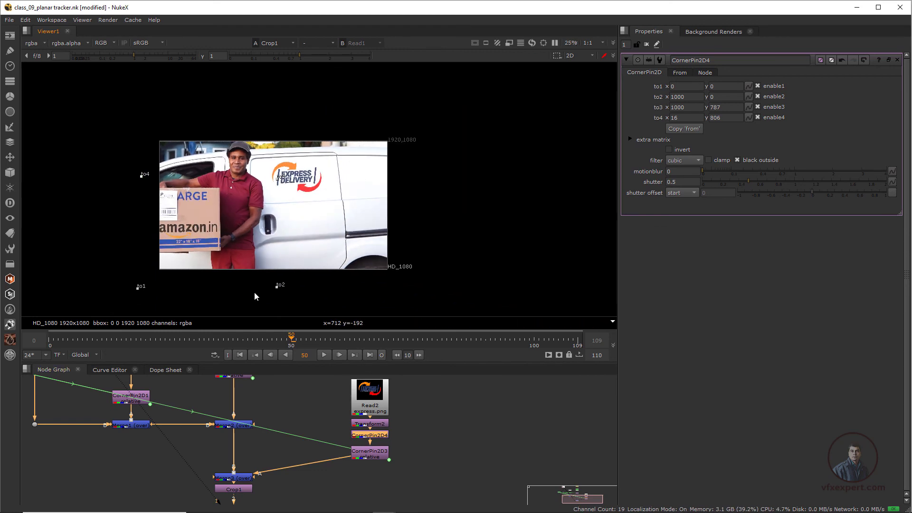
left_click_drag(278, 290, 286, 292)
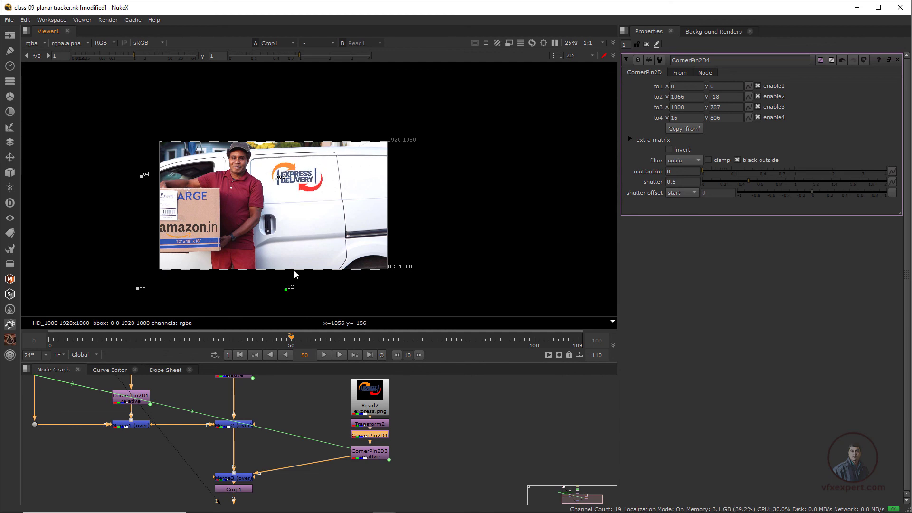
- Close the node properties, then scrub and play the sequence to review the adjusted logo on the van
scroll(303, 211, "up", 2)
scroll(302, 210, "down", 1)
middle_click_drag(304, 211, 357, 222)
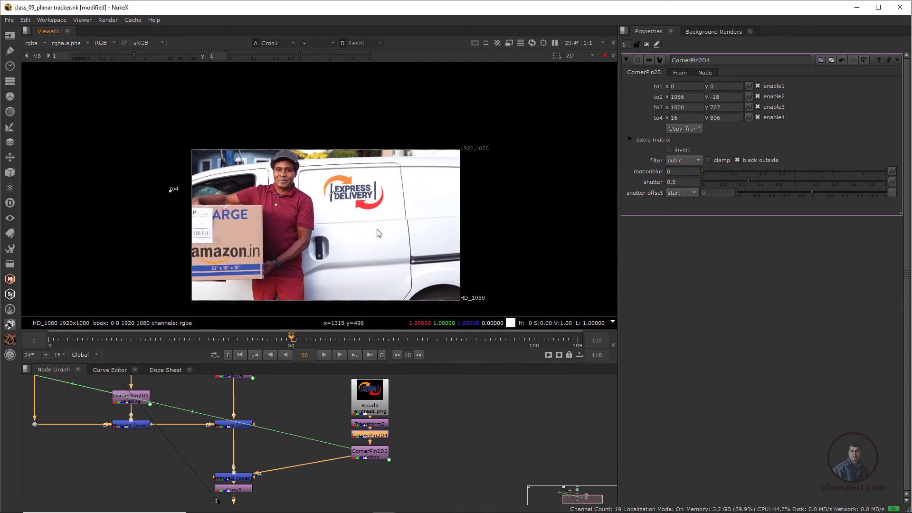
scroll(407, 239, "up", 1)
left_click(647, 44)
scroll(390, 212, "up", 1)
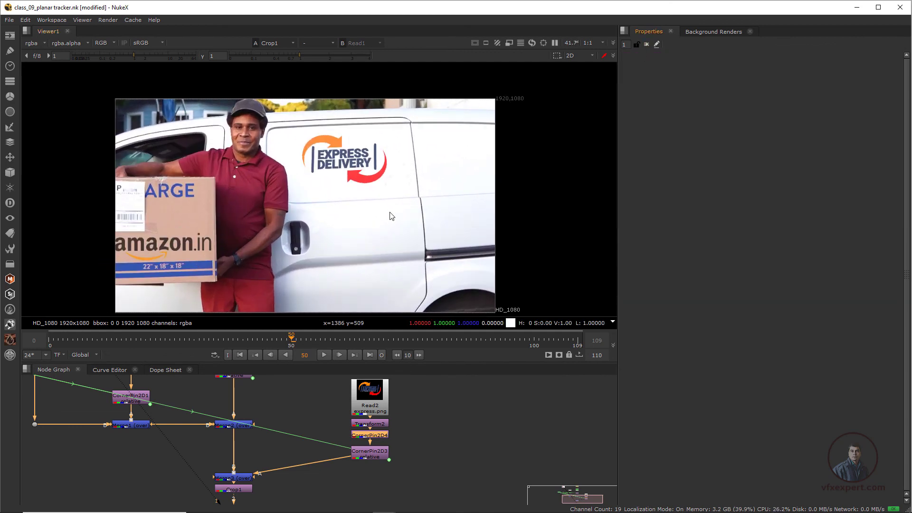
scroll(401, 185, "down", 2)
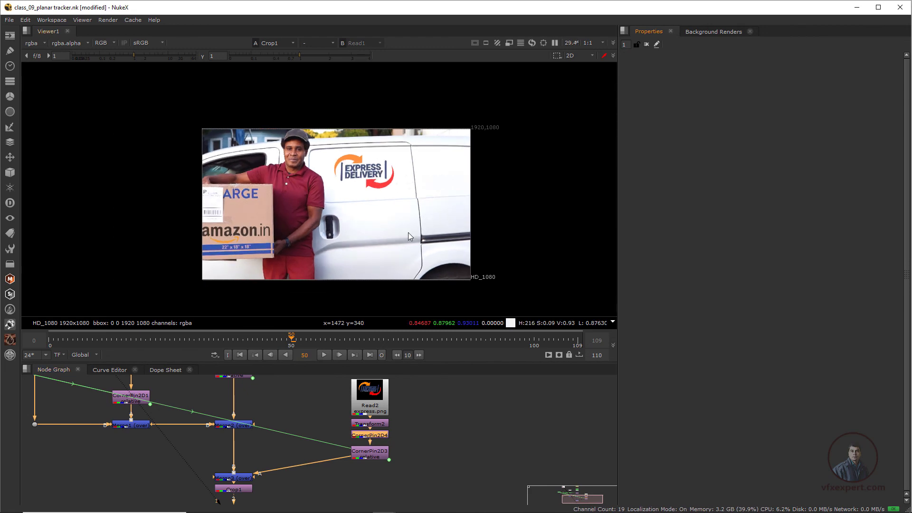
middle_click_drag(409, 233, 406, 228)
left_click_drag(206, 341, 281, 352)
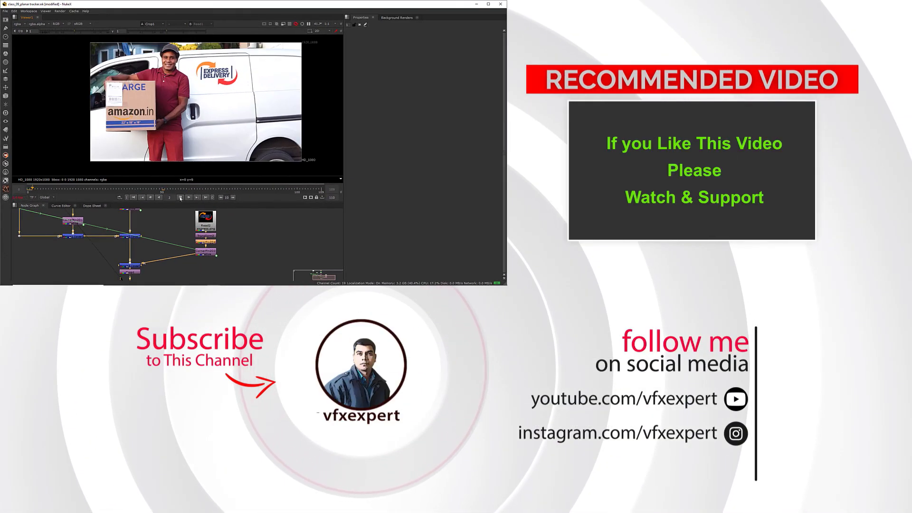
left_click(180, 199)
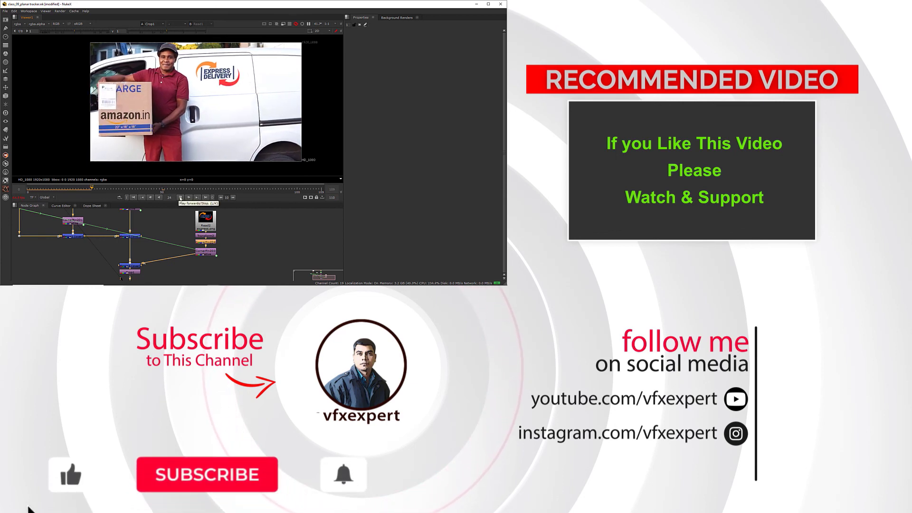